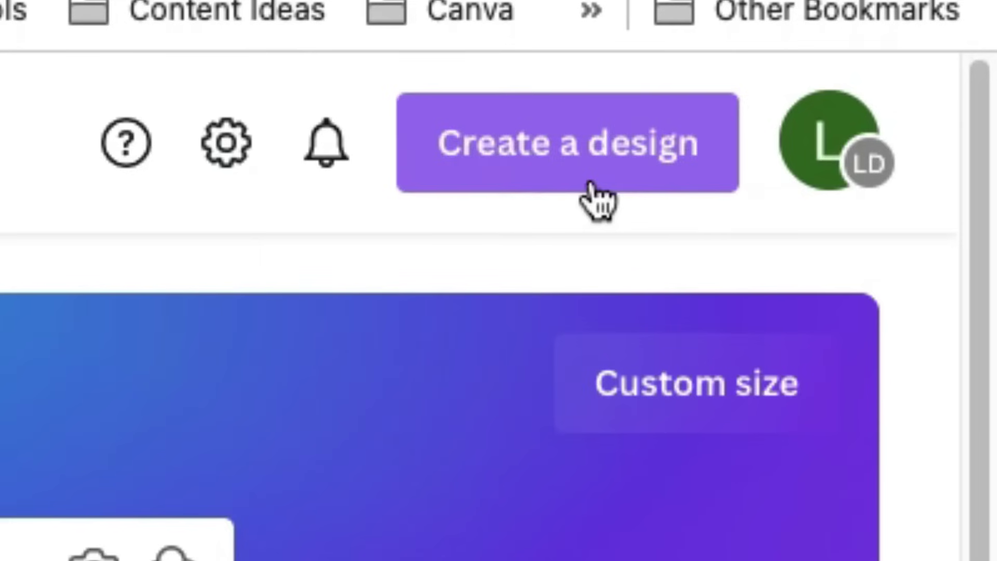
# Step: Start a new blank A4 Document design from the Create a design list
pyautogui.click(868, 59)
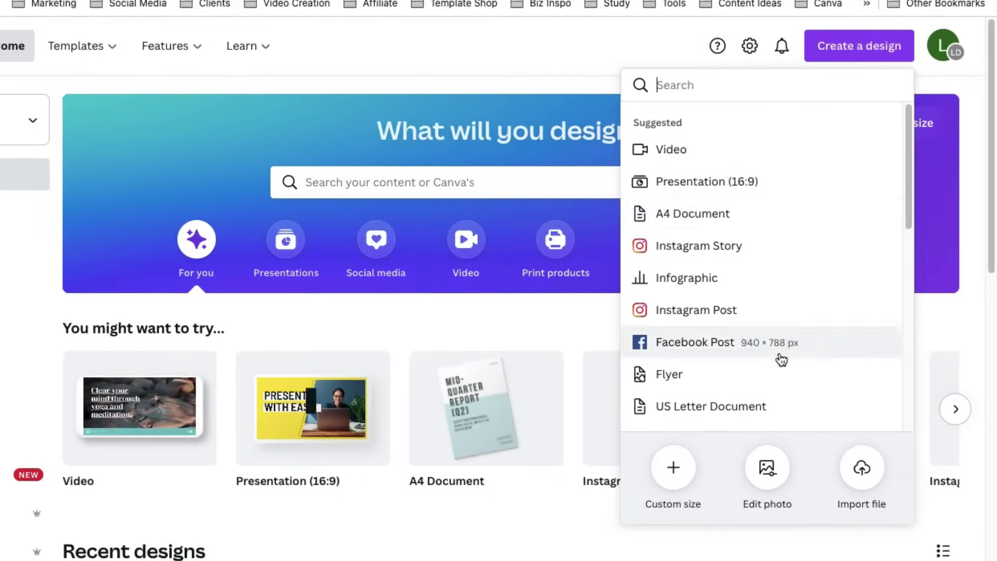
pyautogui.scroll(-1, 759, 395)
pyautogui.scroll(1, 746, 227)
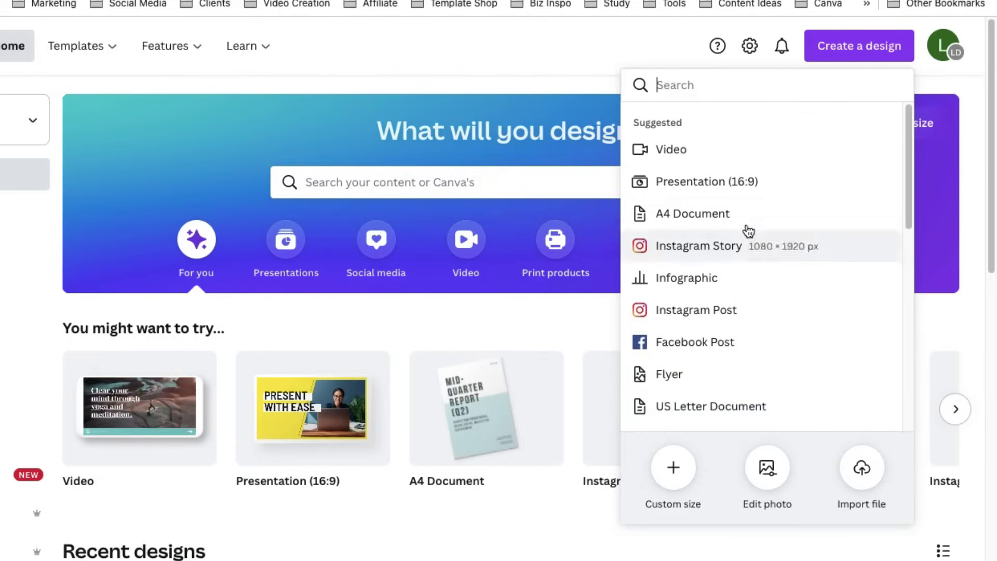
pyautogui.click(742, 222)
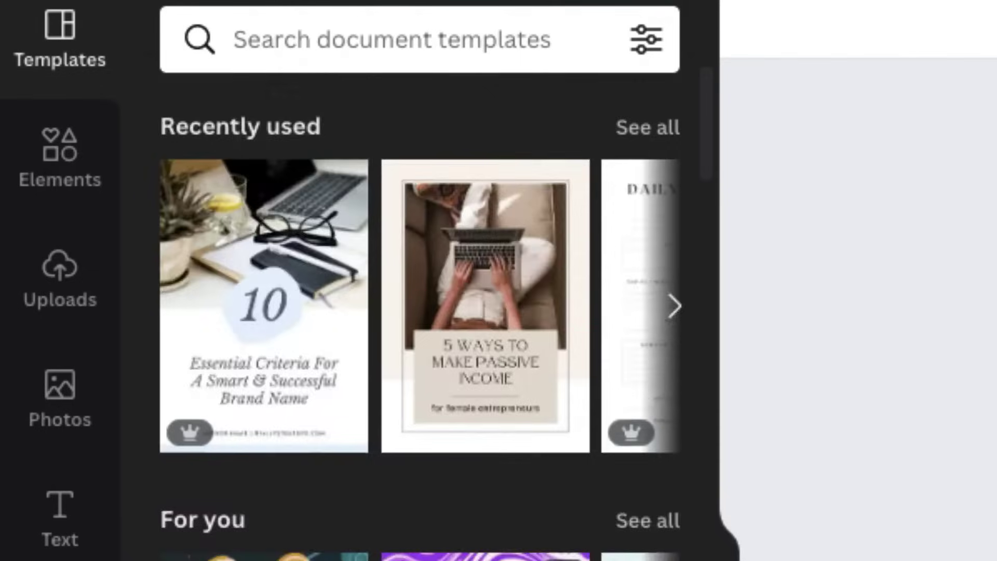
# Step: Search the templates for WORKBOOK and browse to the Workbook coach pastel results
pyautogui.scroll(-10, 174, 312)
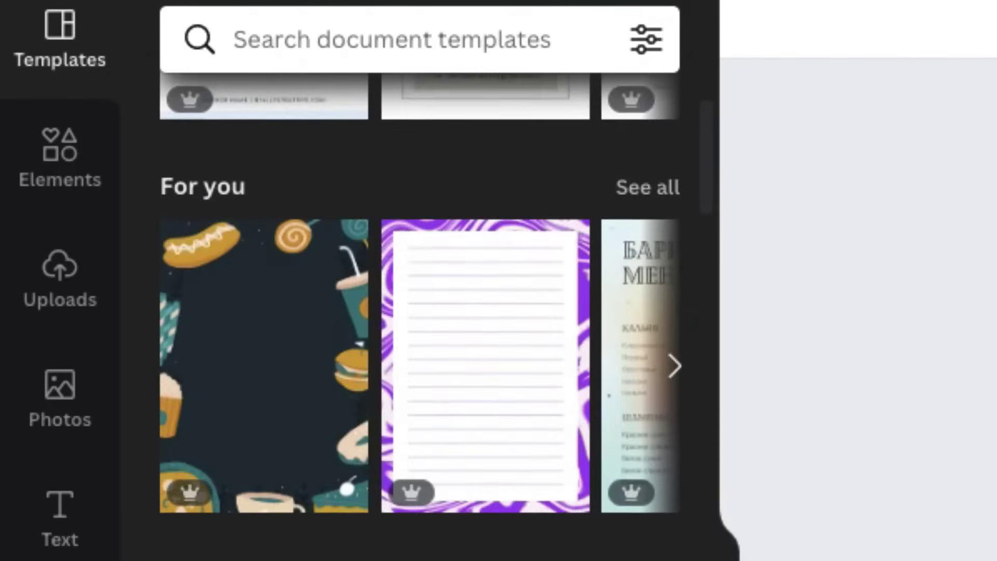
pyautogui.scroll(-5, 420, 317)
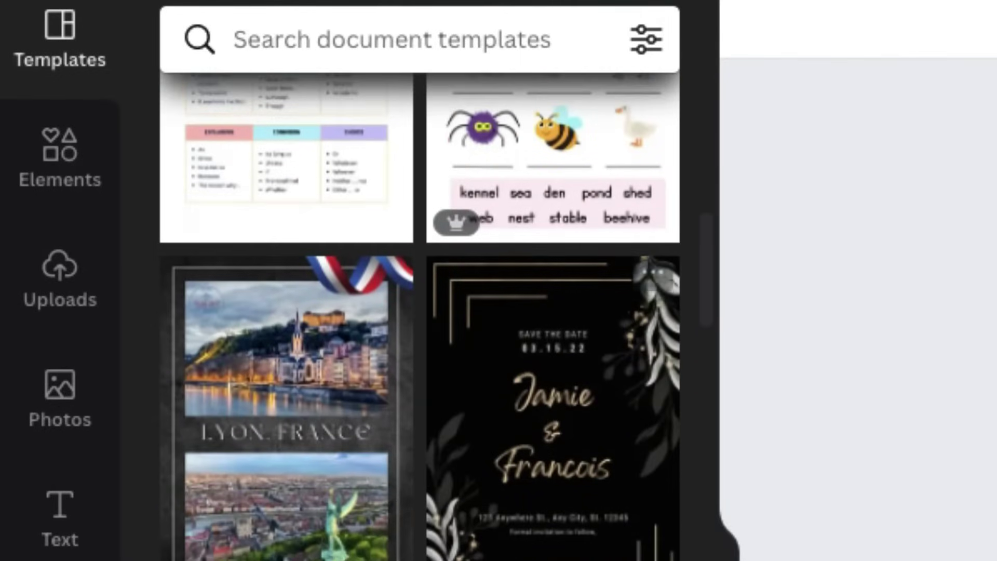
pyautogui.scroll(-3, 419, 316)
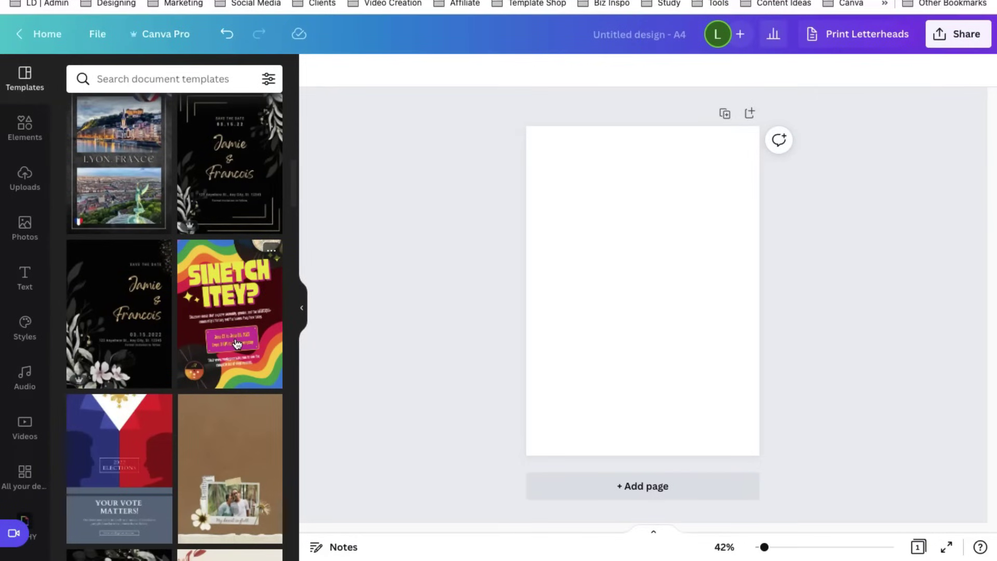
pyautogui.scroll(-1, 238, 343)
pyautogui.scroll(-2, 237, 342)
pyautogui.click(200, 81)
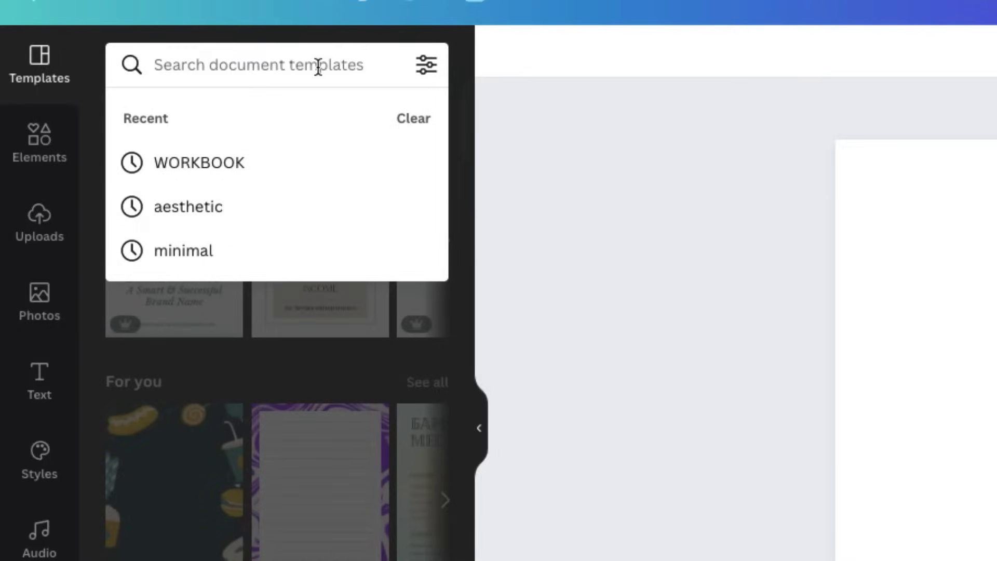
pyautogui.write('W')
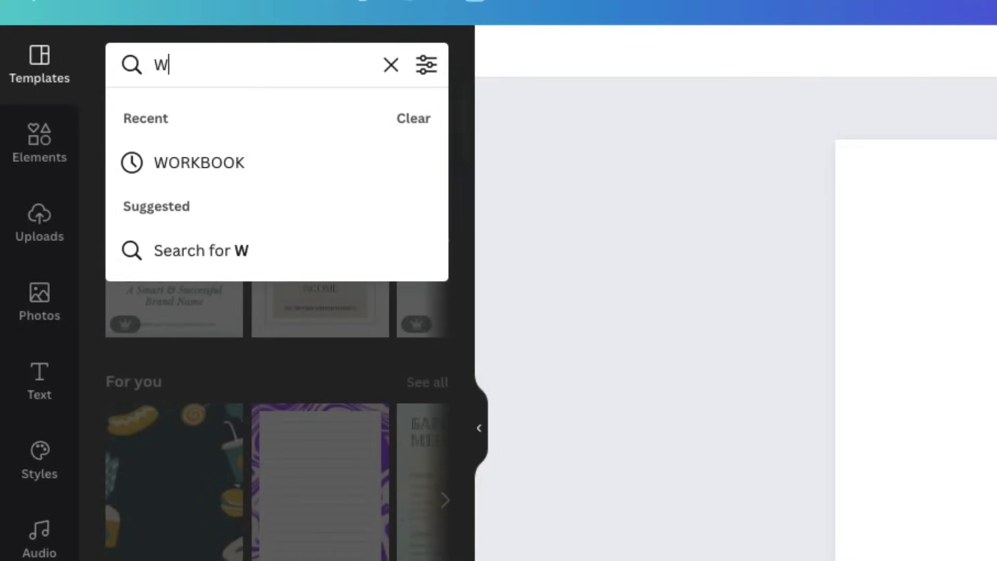
pyautogui.write('ORKBOOK')
pyautogui.press('Return')
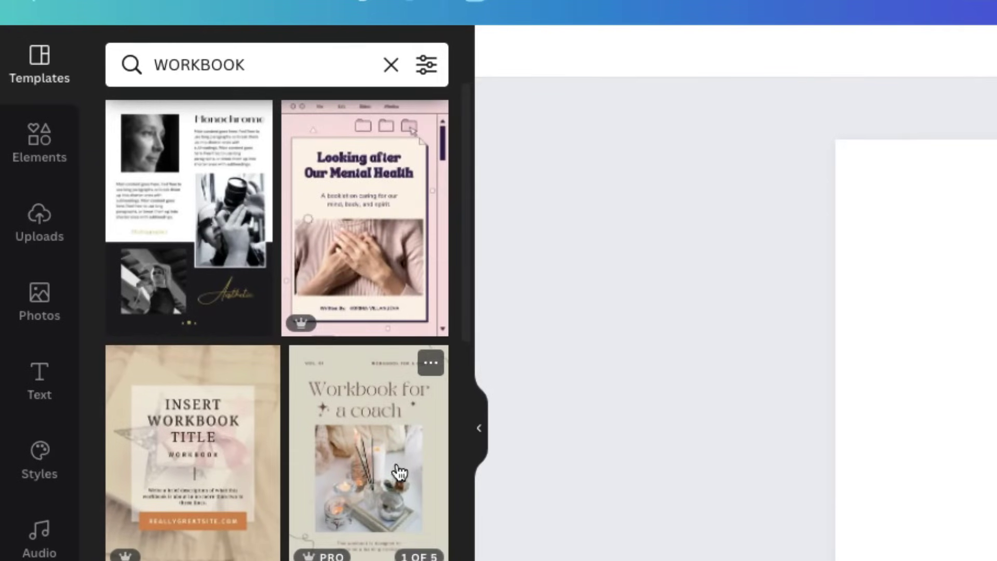
pyautogui.scroll(-3, 399, 473)
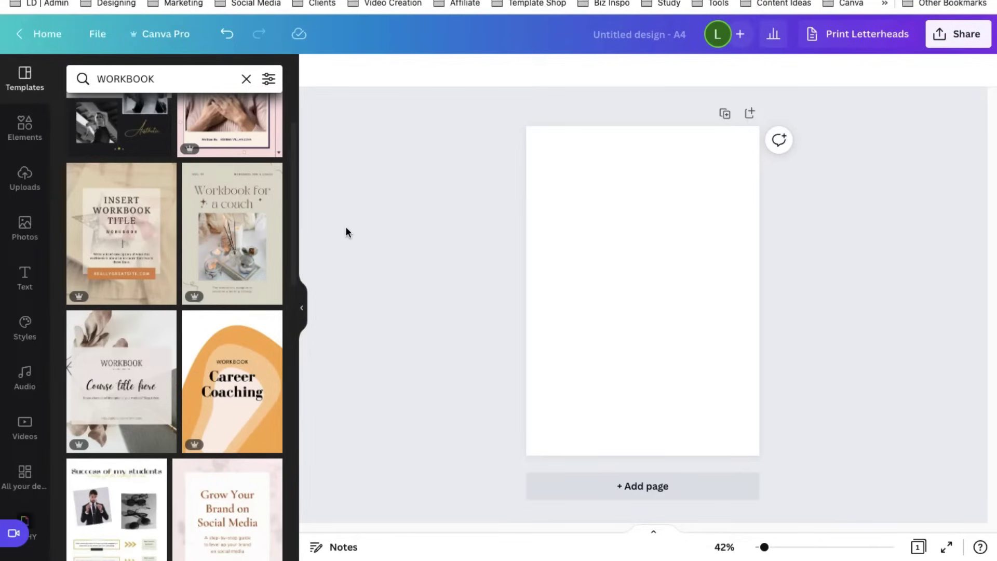
pyautogui.moveTo(233, 229)
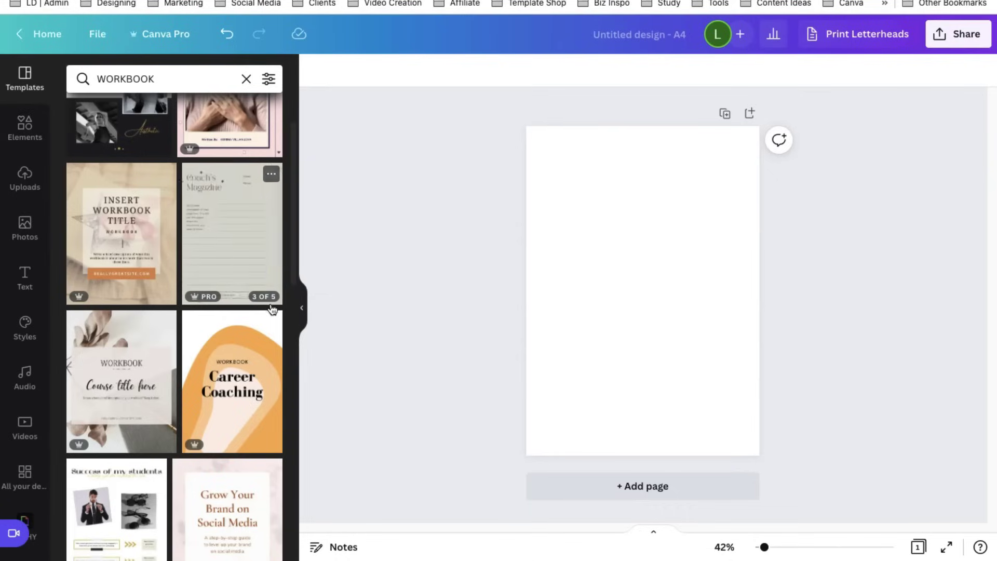
# Step: Apply the coach workbook cover, Coach's Magazine and Project Name template pages
pyautogui.click(270, 304)
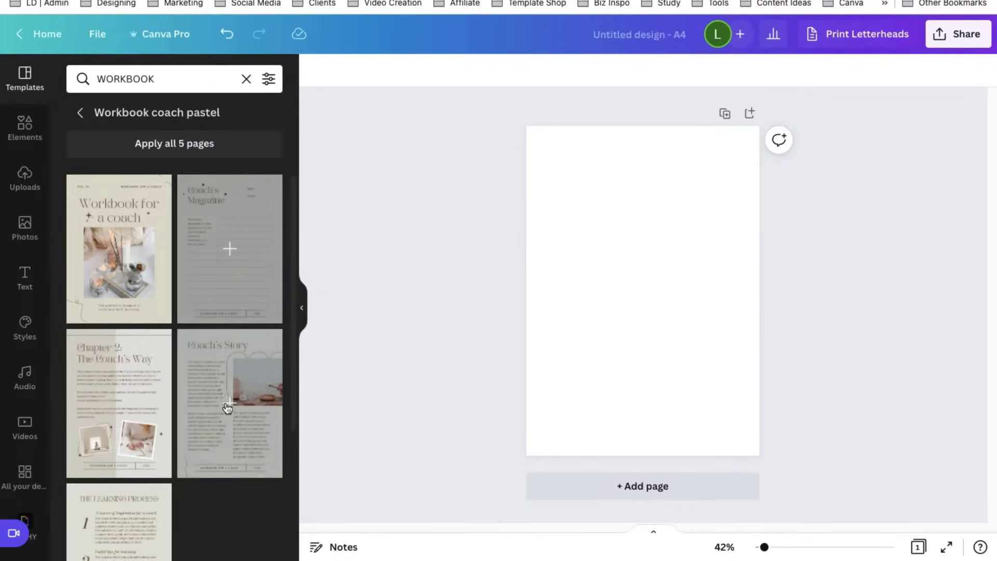
pyautogui.scroll(-3, 224, 423)
pyautogui.scroll(3, 229, 460)
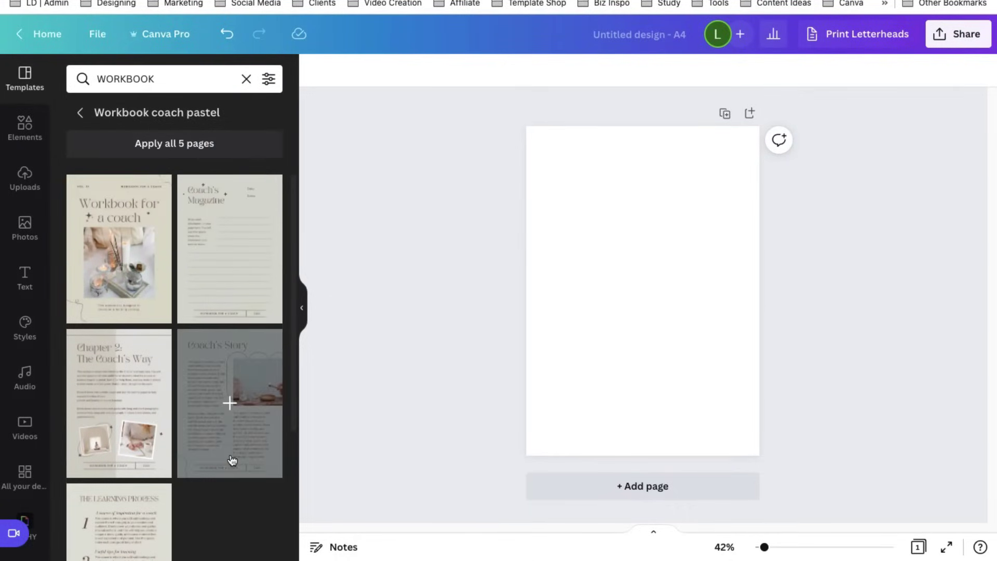
pyautogui.click(122, 247)
pyautogui.click(748, 117)
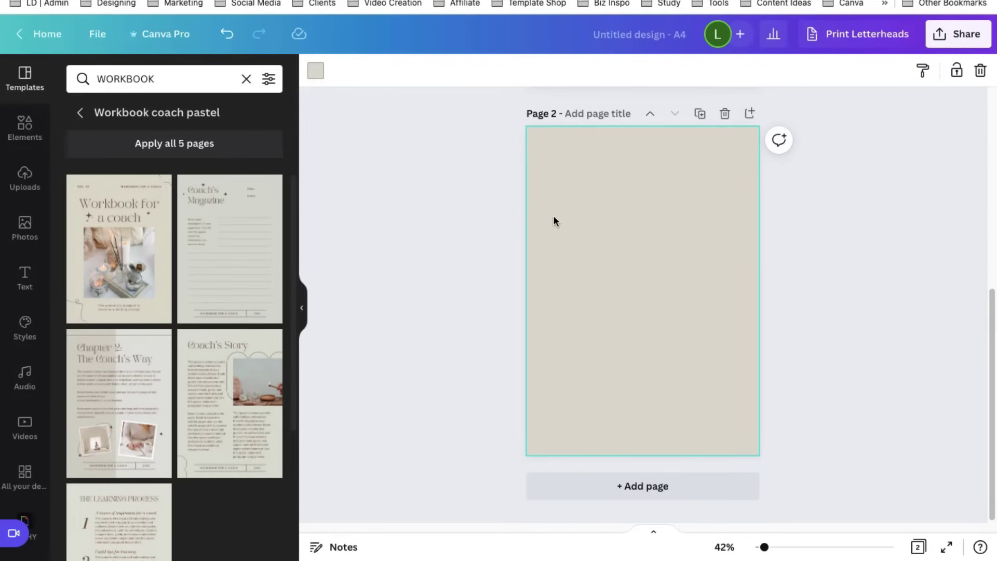
pyautogui.click(227, 245)
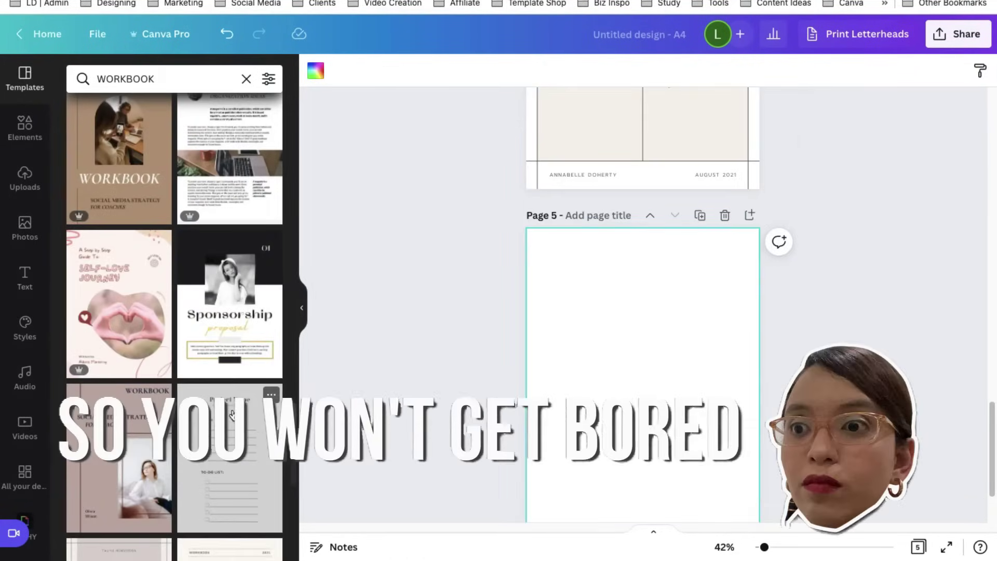
pyautogui.click(230, 457)
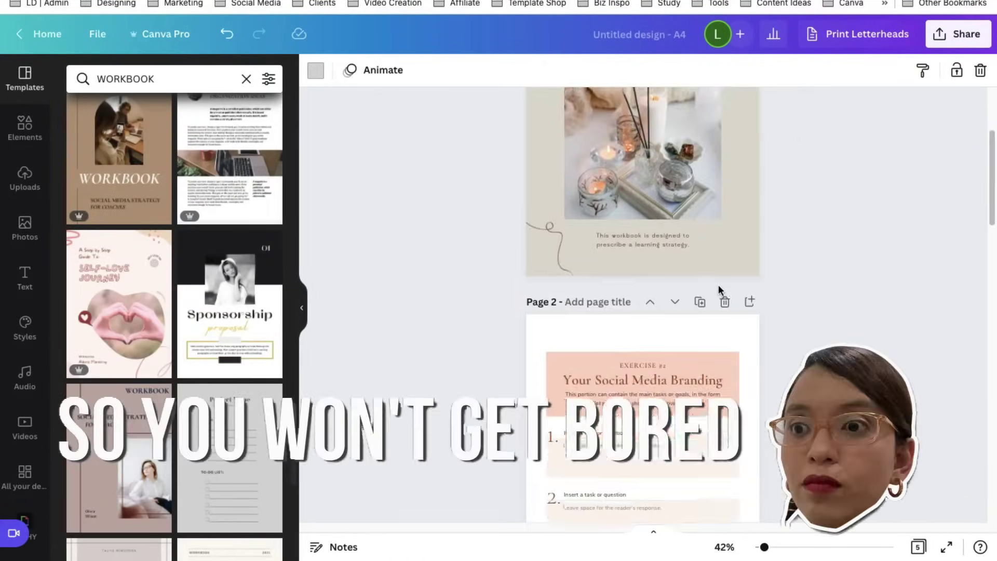
pyautogui.scroll(-5, 718, 285)
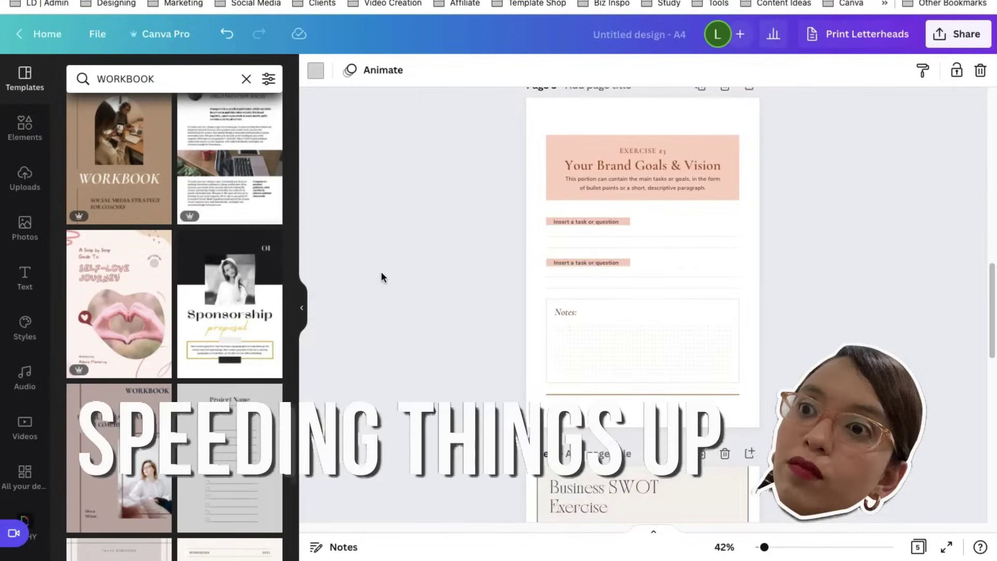
pyautogui.scroll(5, 503, 267)
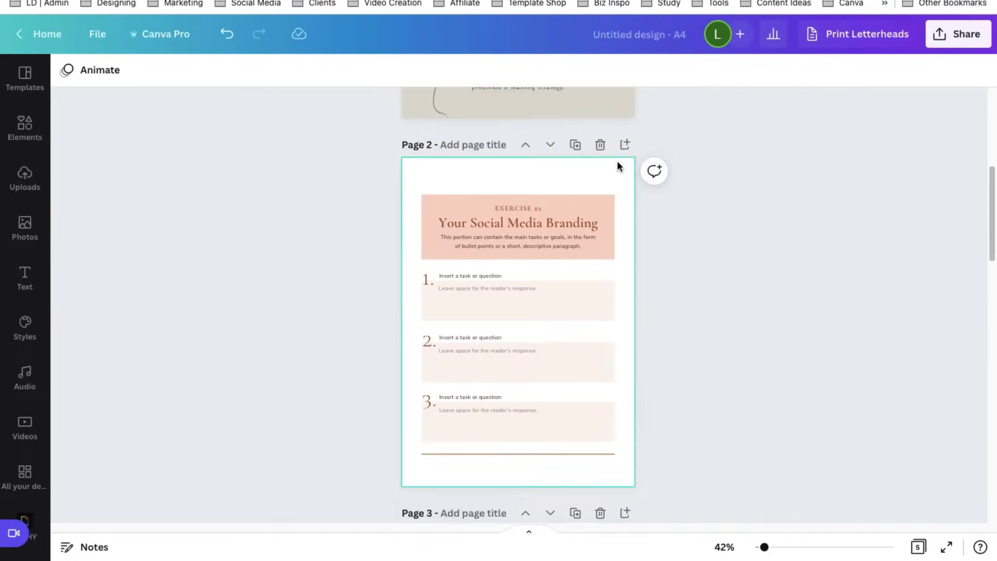
pyautogui.scroll(1, 617, 162)
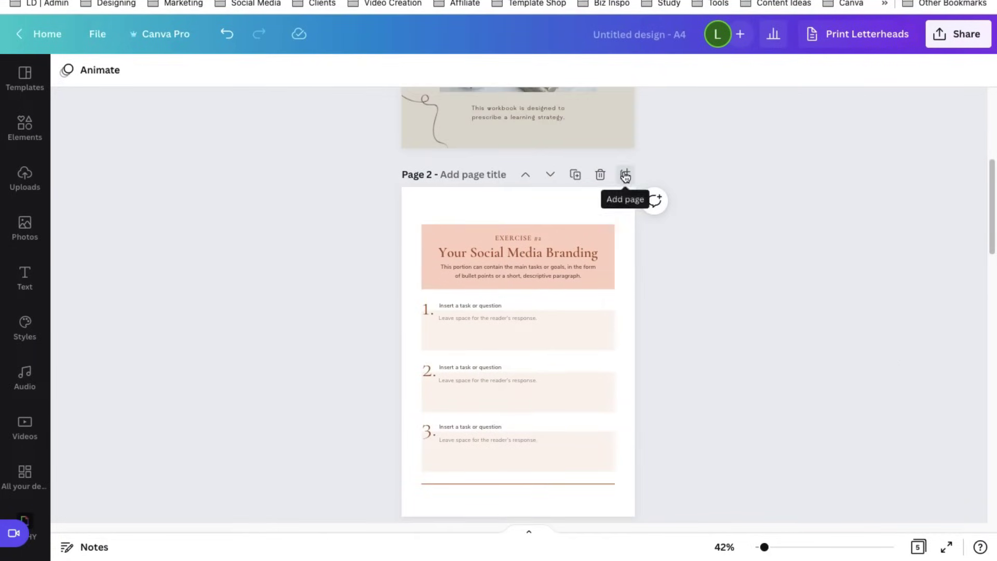
pyautogui.scroll(5, 681, 207)
# Step: Insert a blank page 2 and fill it with the dark TABLE OF CONTENTS template
pyautogui.click(625, 113)
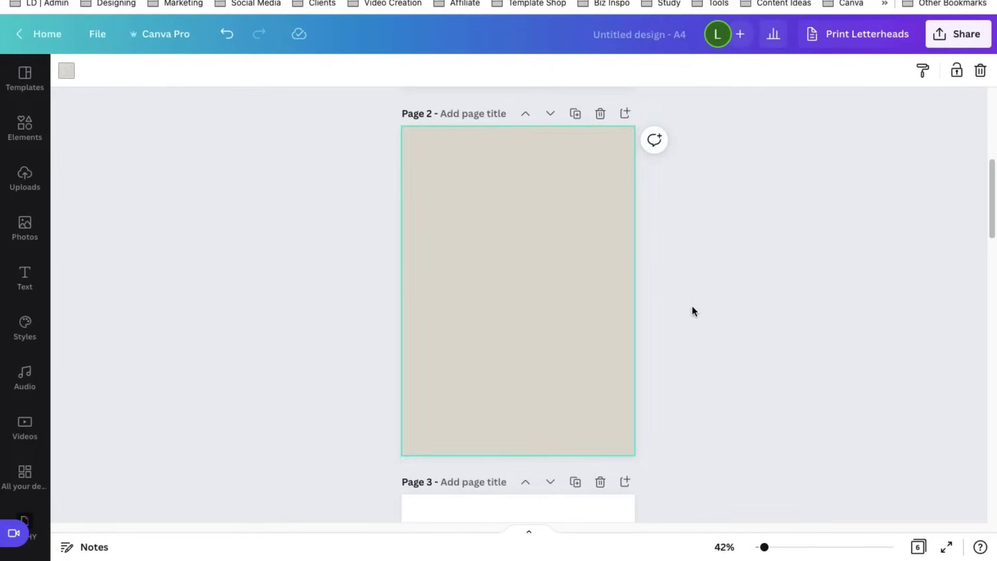
pyautogui.scroll(4, 632, 215)
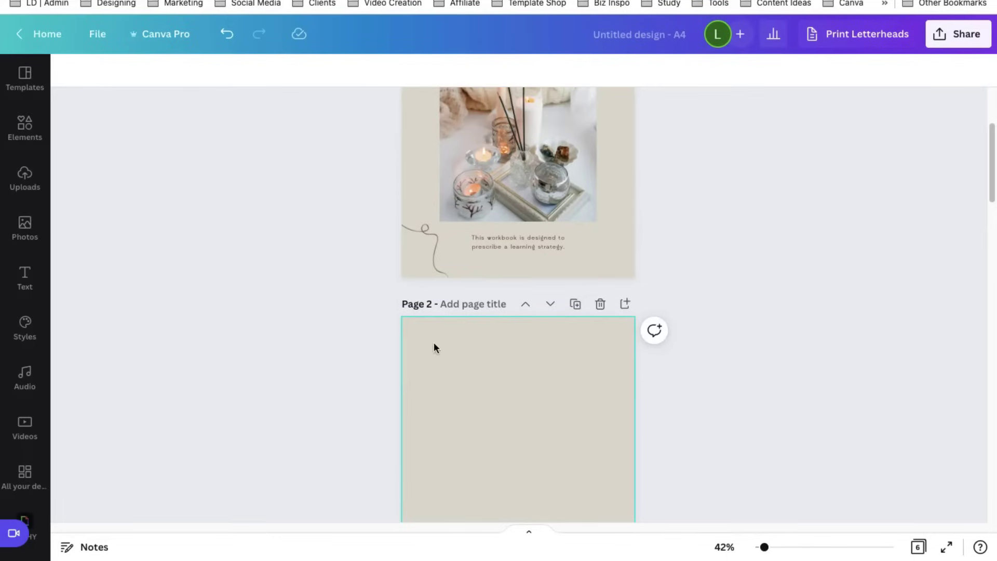
pyautogui.click(23, 78)
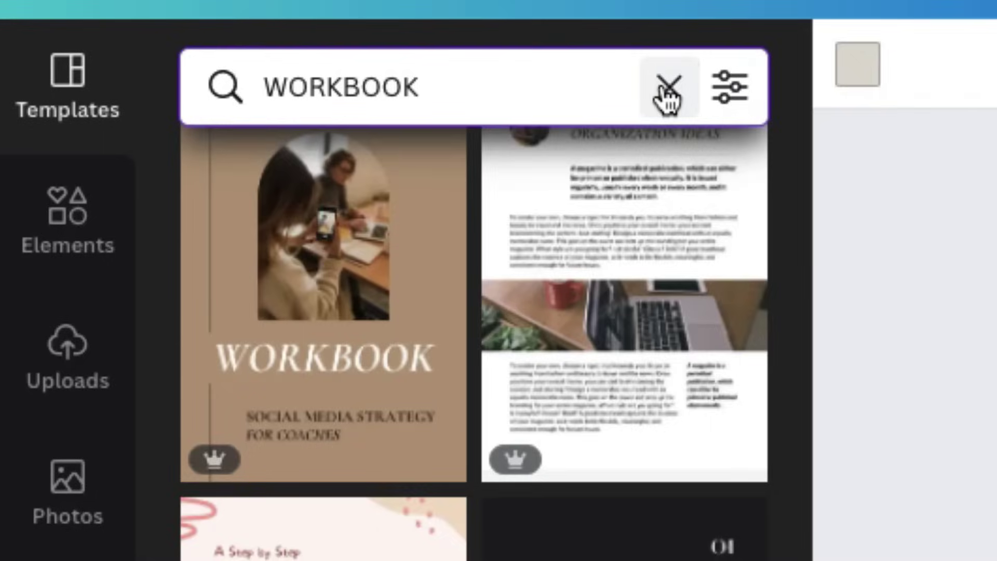
pyautogui.click(245, 80)
pyautogui.write('TA')
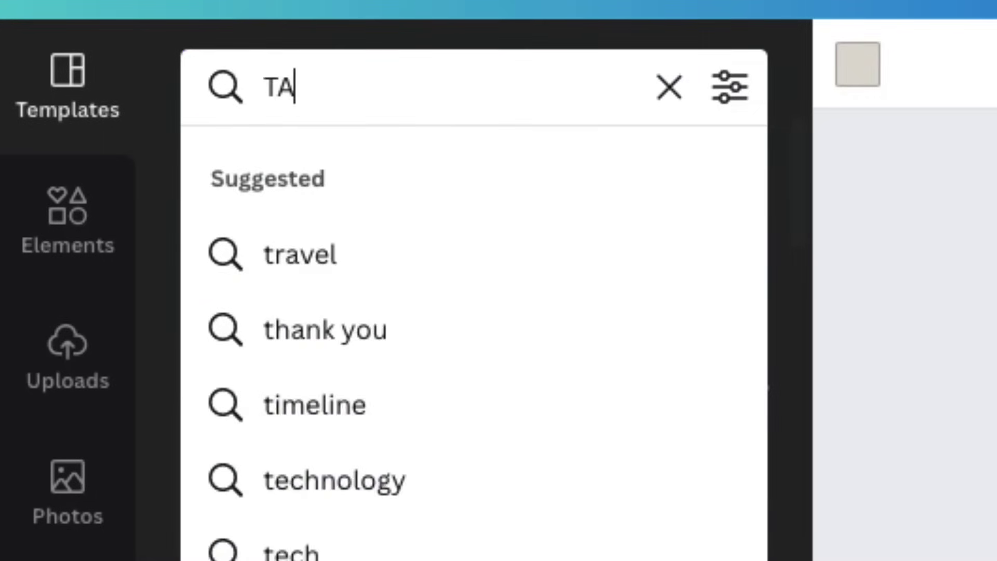
pyautogui.write('BLE OF CONTE')
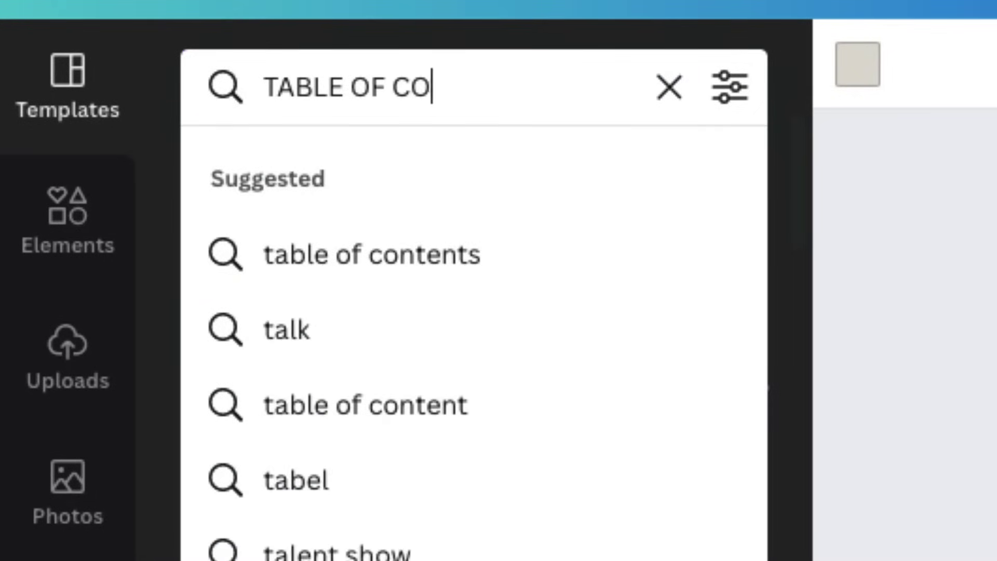
pyautogui.write('NTS')
pyautogui.press('Return')
pyautogui.scroll(-5, 221, 322)
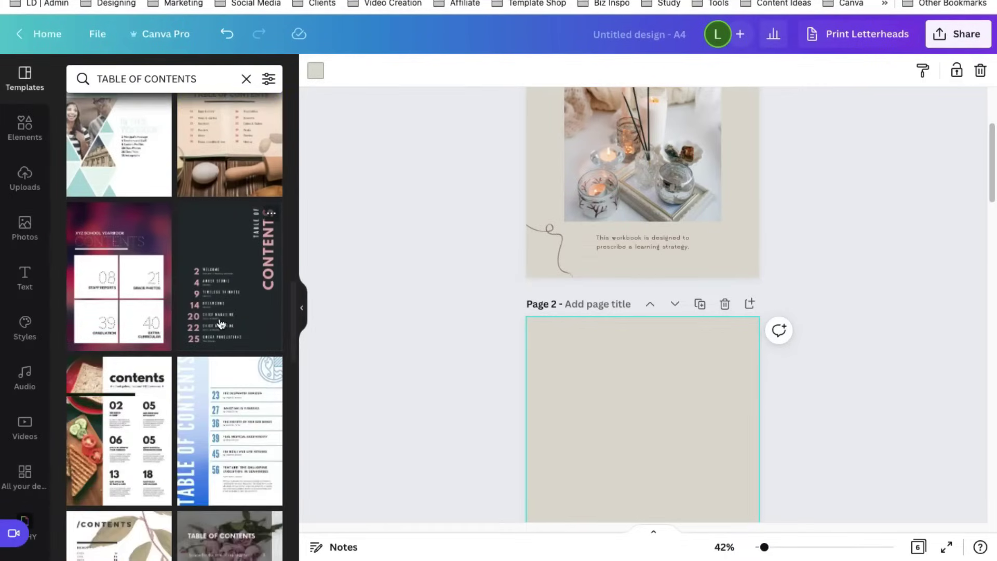
pyautogui.click(221, 323)
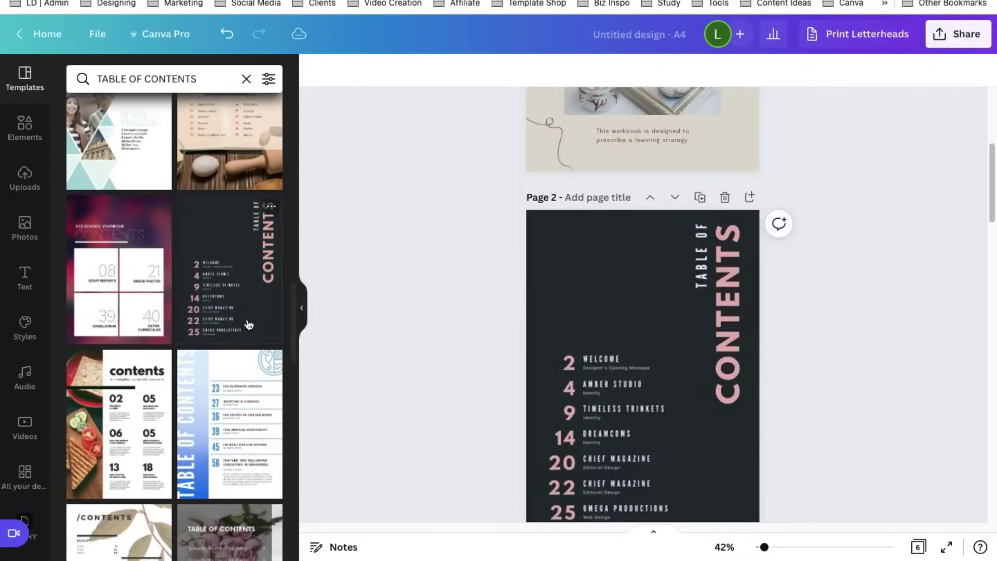
pyautogui.click(728, 304)
pyautogui.scroll(5, 727, 306)
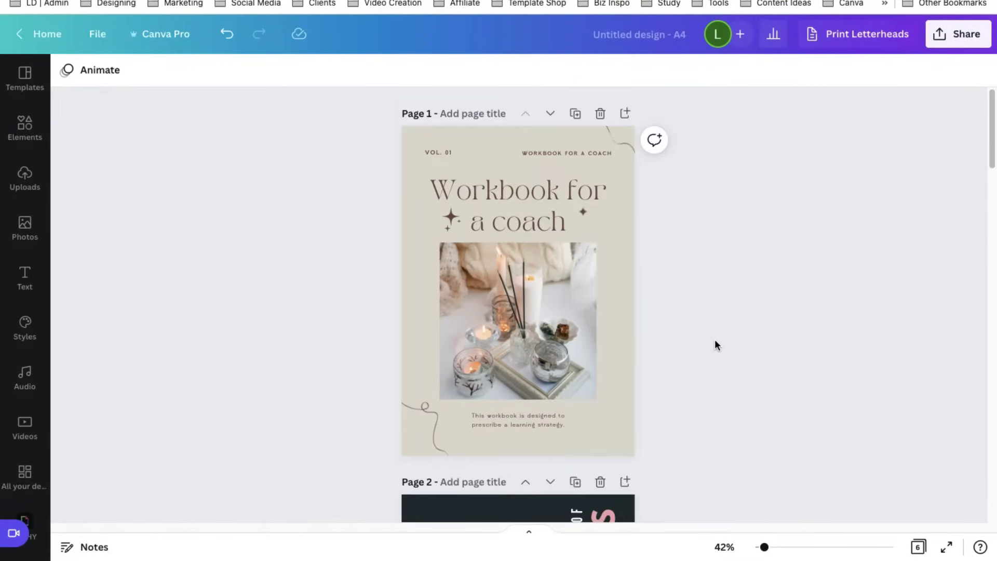
pyautogui.scroll(-20, 715, 353)
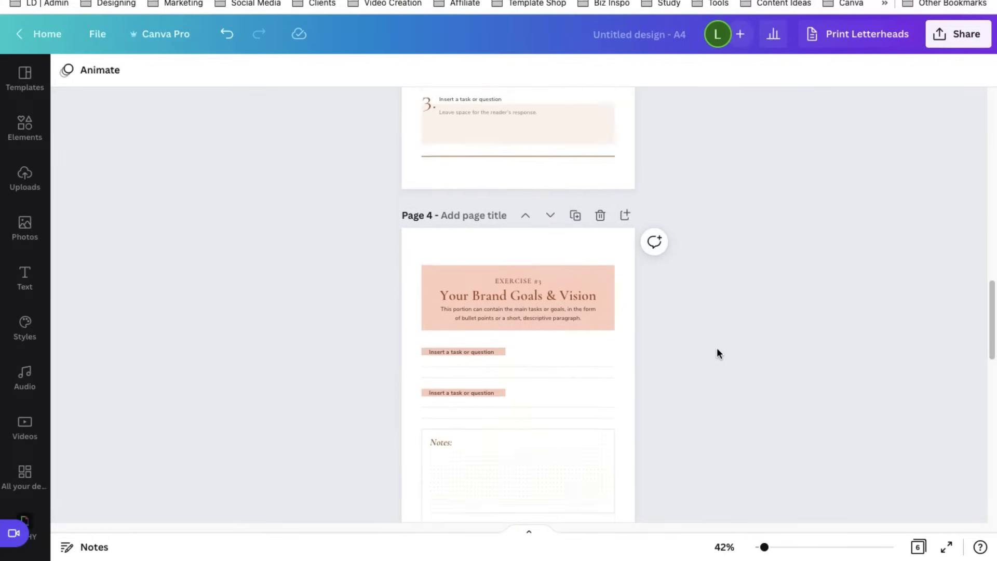
pyautogui.scroll(20, 649, 358)
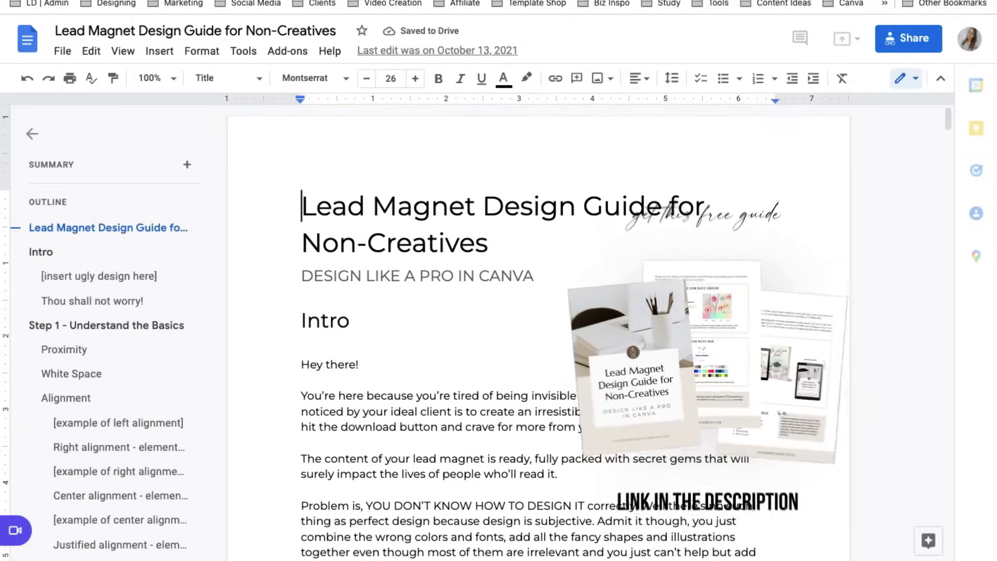
# Step: Use the guide's outline to jump to Step 1 - Understand the Basics
pyautogui.scroll(-6, 519, 333)
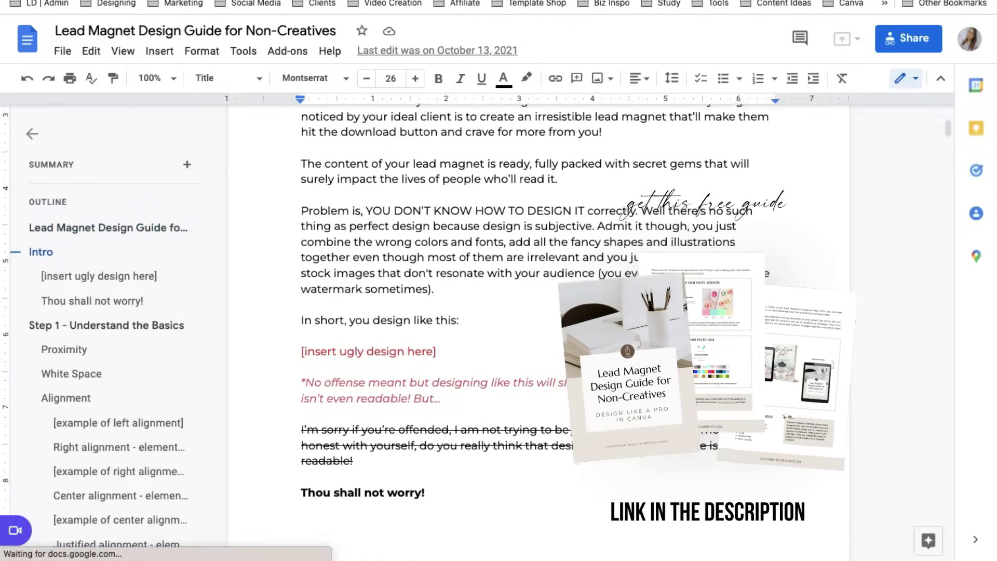
pyautogui.scroll(-15, 519, 332)
pyautogui.scroll(-4, 259, 129)
pyautogui.click(193, 308)
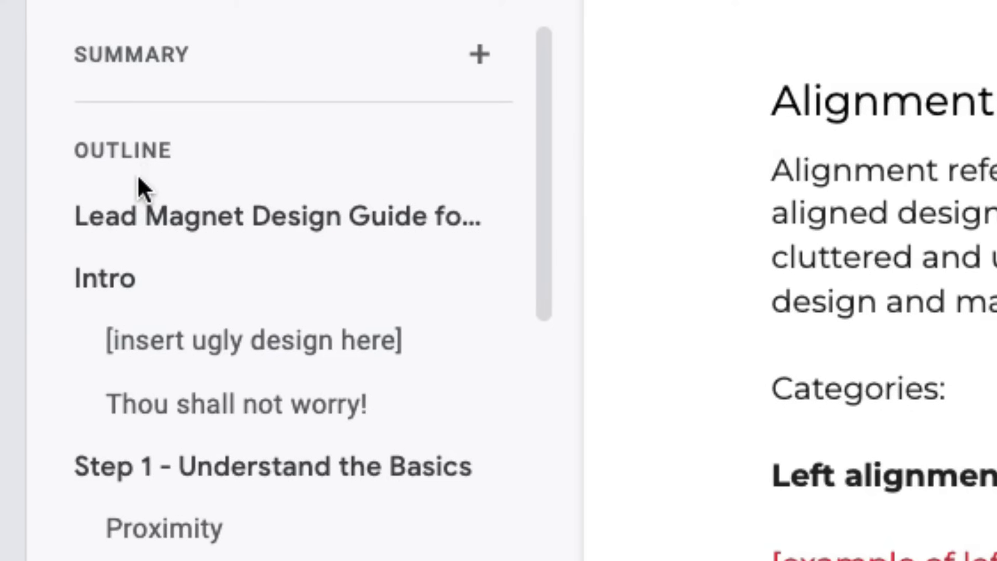
pyautogui.click(31, 325)
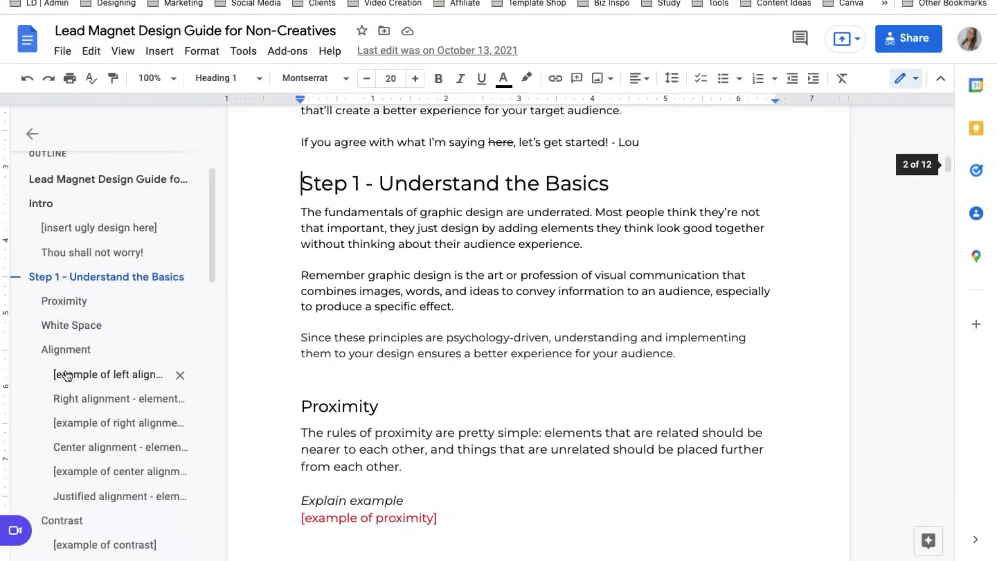
pyautogui.scroll(-10, 62, 410)
pyautogui.scroll(-1, 78, 465)
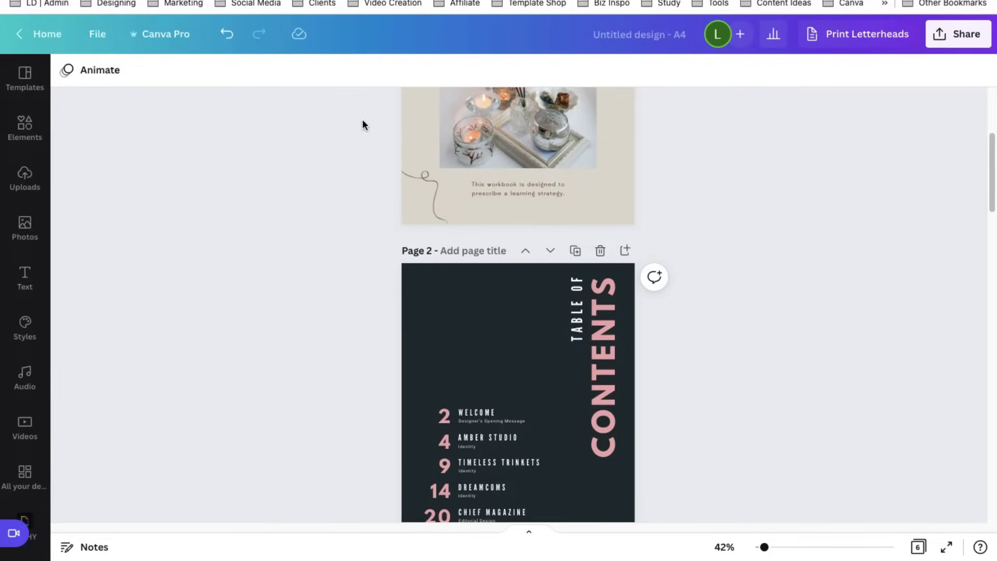
pyautogui.scroll(3, 679, 335)
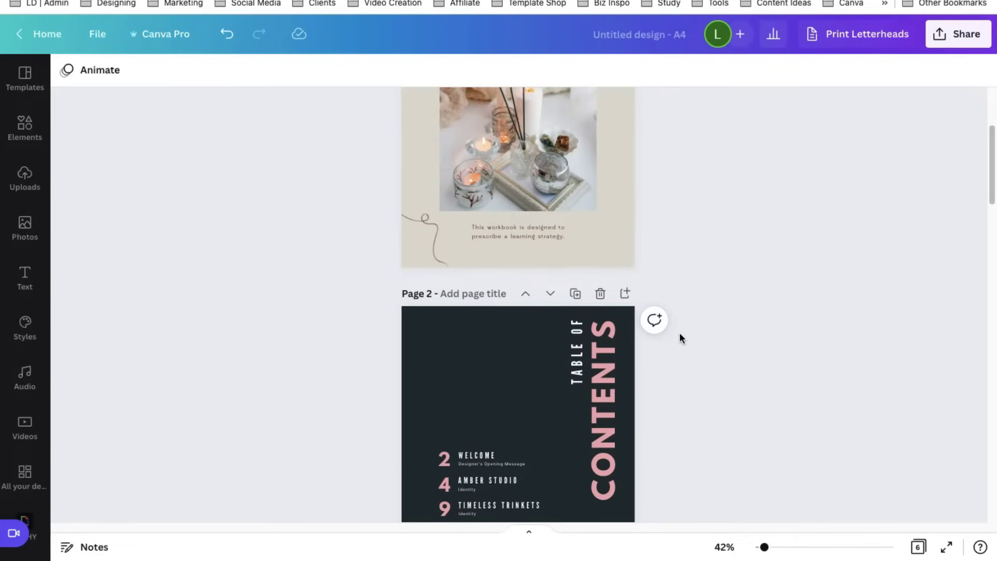
pyautogui.scroll(5, 677, 336)
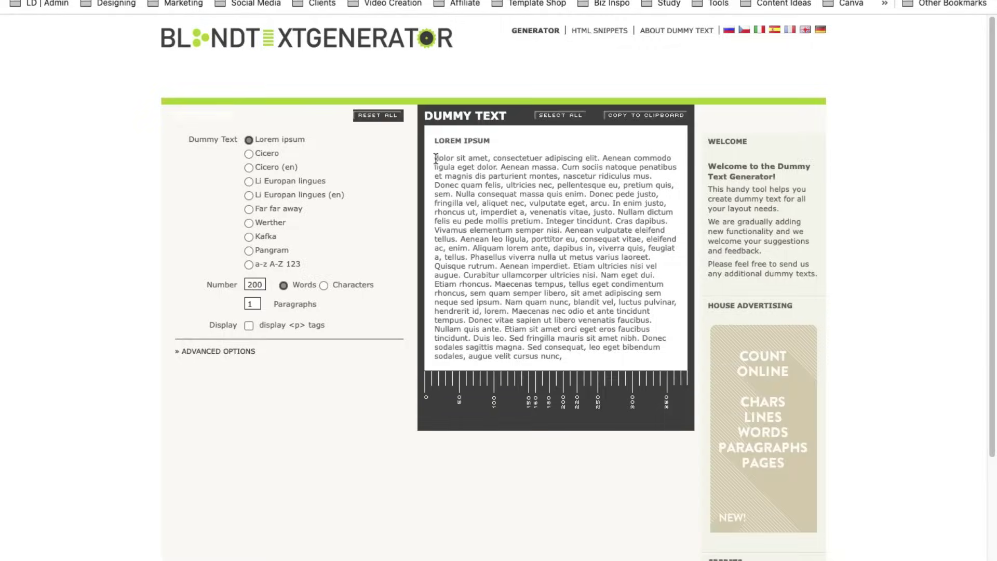
pyautogui.moveTo(435, 157); pyautogui.dragTo(569, 351)
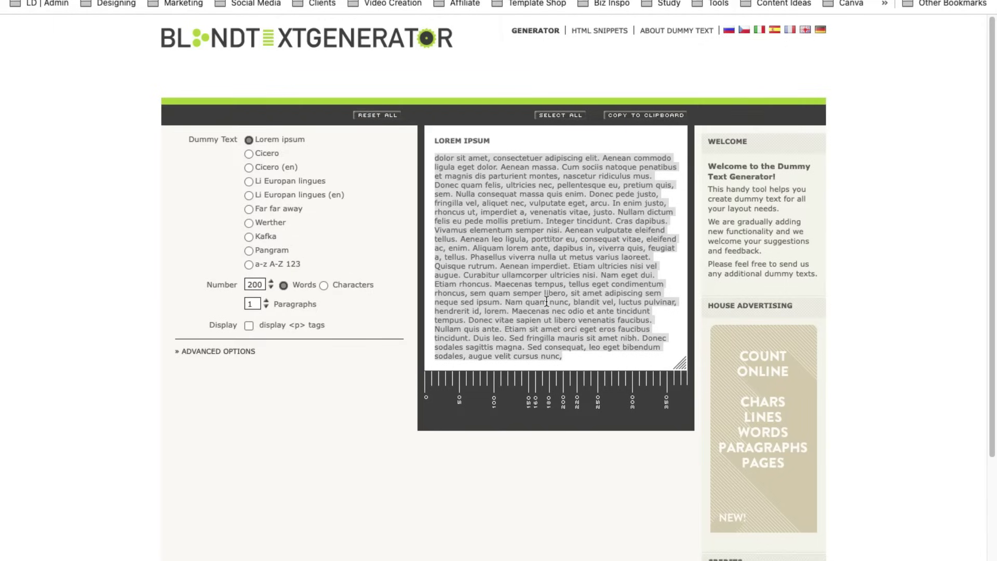
pyautogui.click(471, 177)
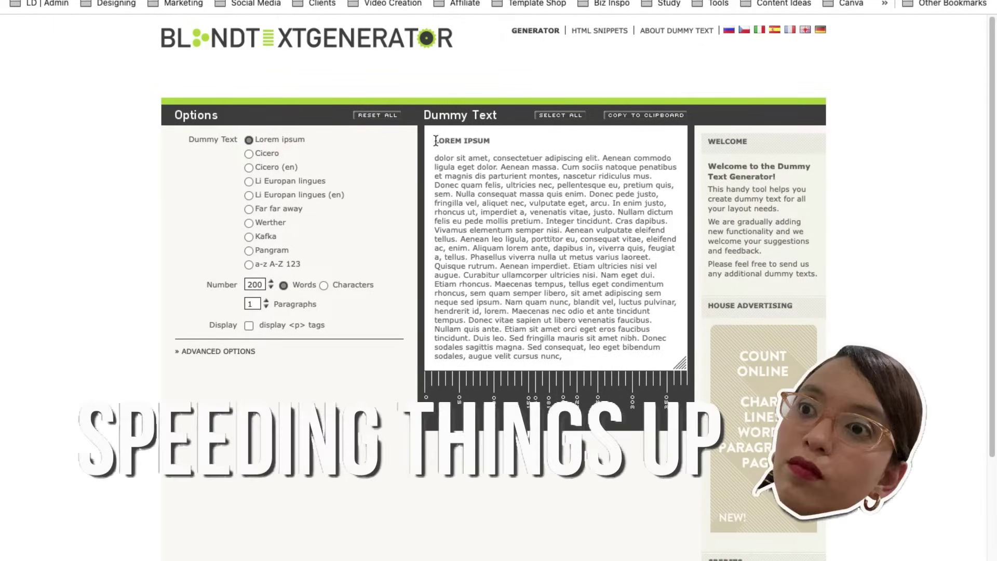
# Step: Replace the cover title with LOREM IPSUM and the page 5 title with Lorem Ipsum
pyautogui.rightClick(481, 139)
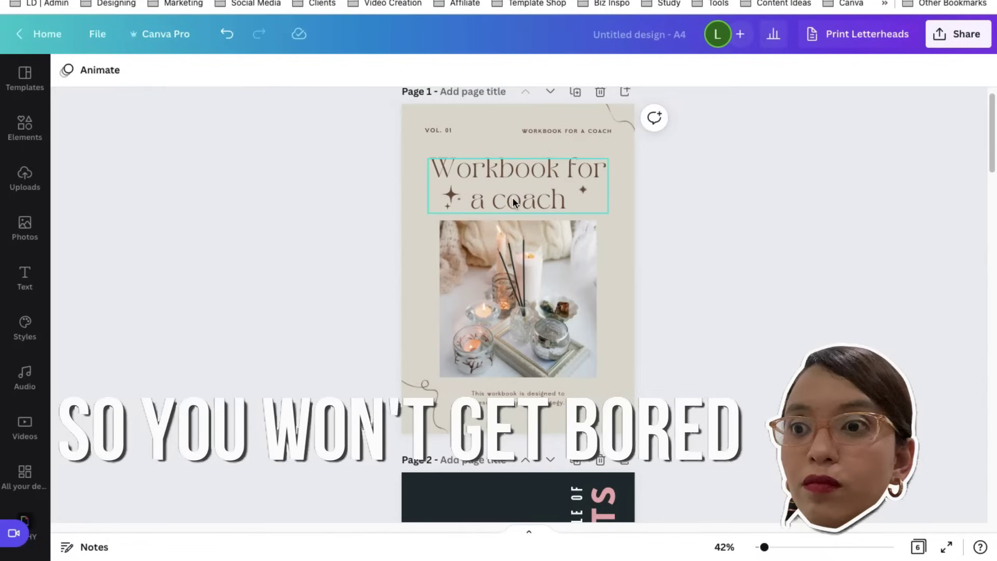
pyautogui.click(513, 198)
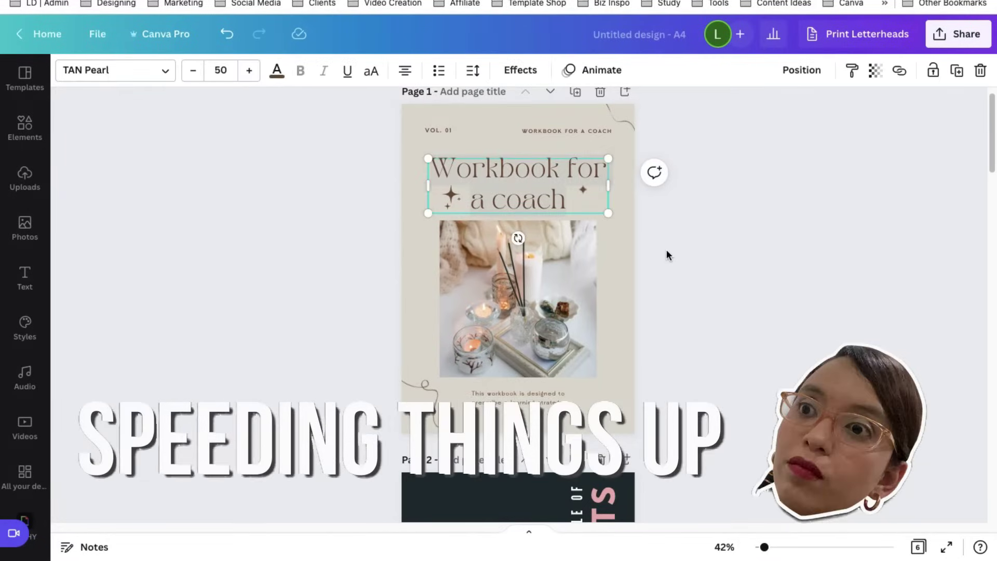
pyautogui.write('LOREM IPSUM')
pyautogui.scroll(-20, 641, 238)
pyautogui.doubleClick(480, 256)
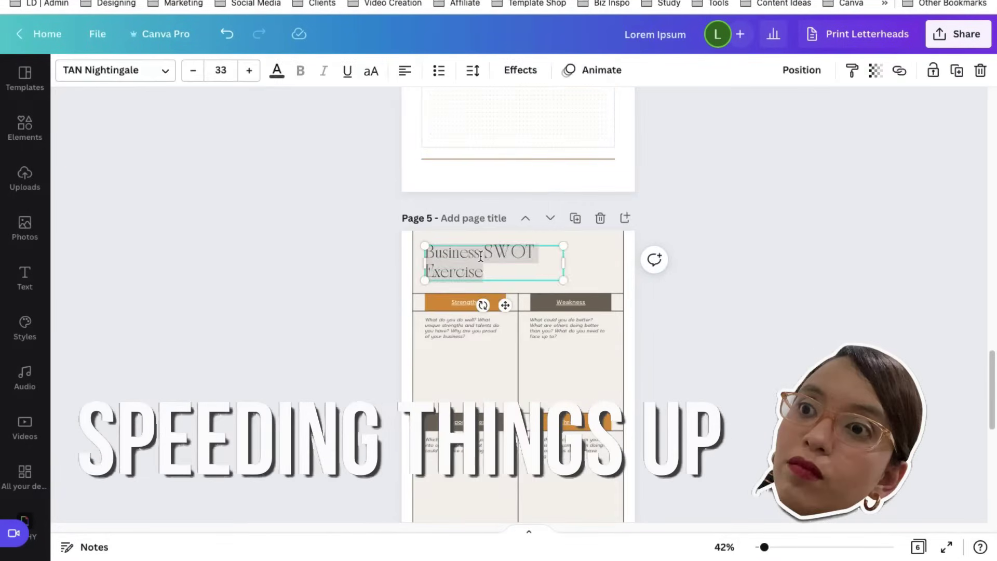
pyautogui.write('Lorem Ipsum')
pyautogui.click(459, 307)
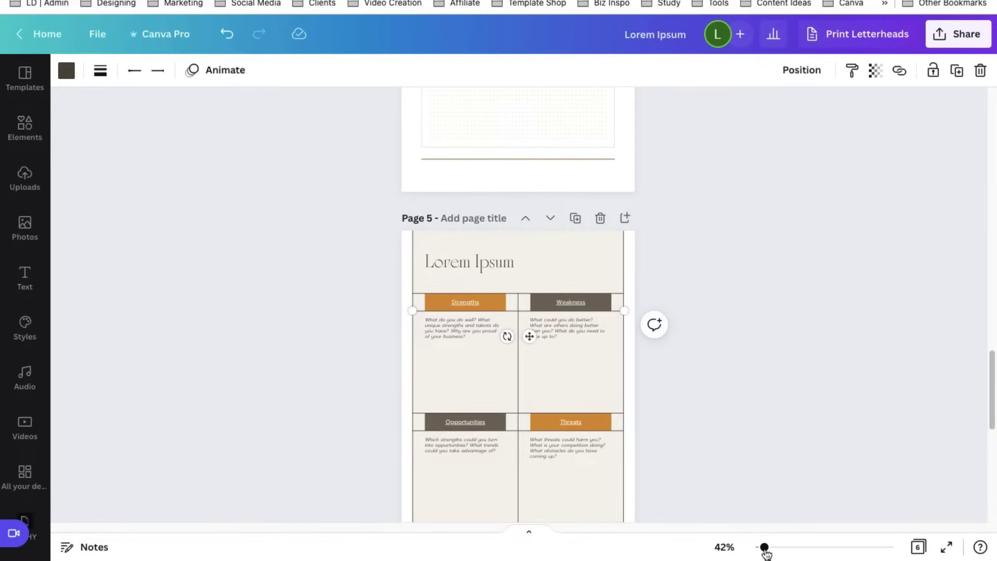
# Step: Zoom to 60% and change page 6's Project Name title to Lorem Ipsum
pyautogui.moveTo(764, 547); pyautogui.dragTo(769, 547)
pyautogui.scroll(-5, 734, 434)
pyautogui.doubleClick(521, 189)
pyautogui.write('Lorem Ipsum')
pyautogui.scroll(20, 775, 432)
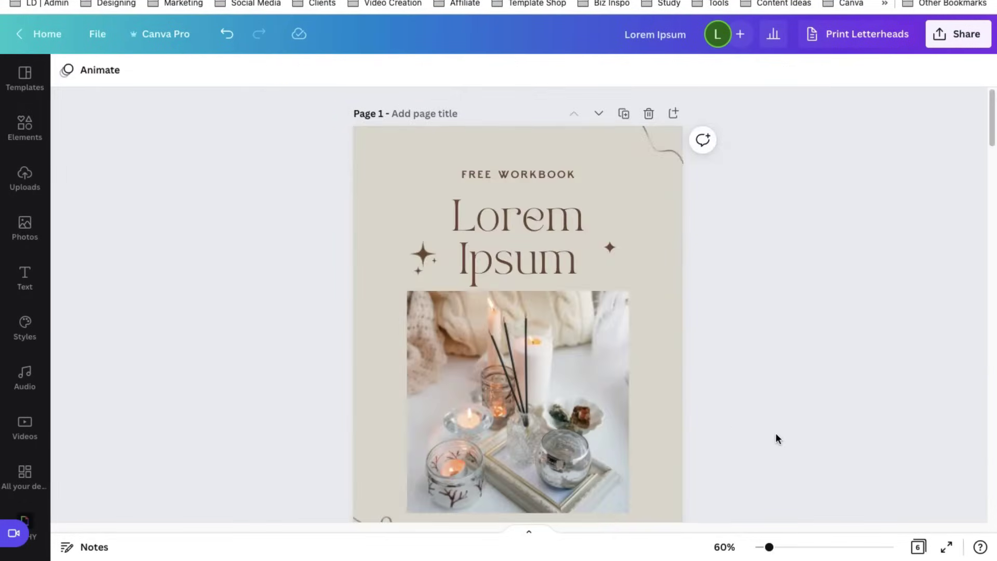
pyautogui.scroll(-20, 775, 432)
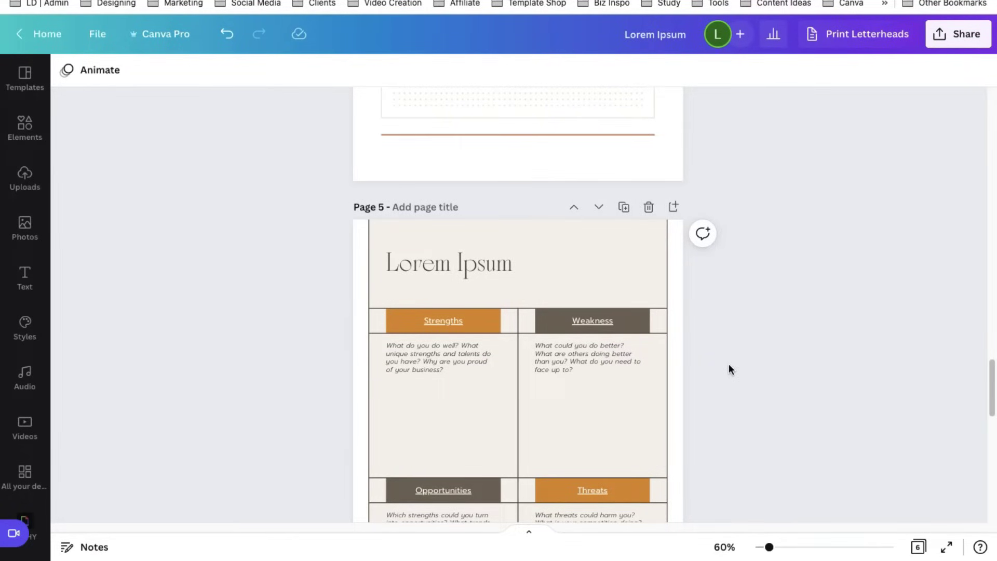
pyautogui.scroll(20, 730, 364)
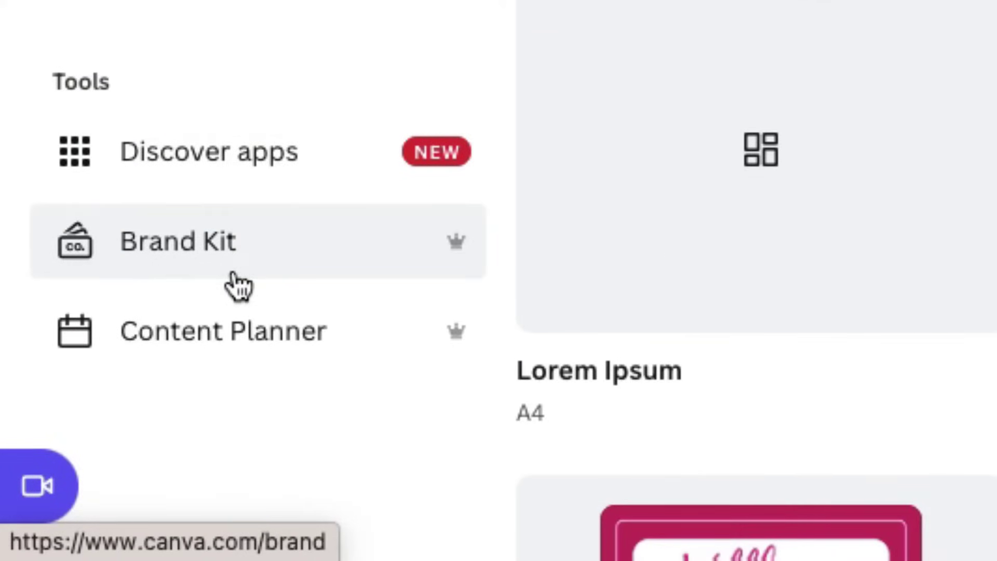
# Step: Open the LD Boho Baby Nursery brand kit and review its colour palettes
pyautogui.click(265, 272)
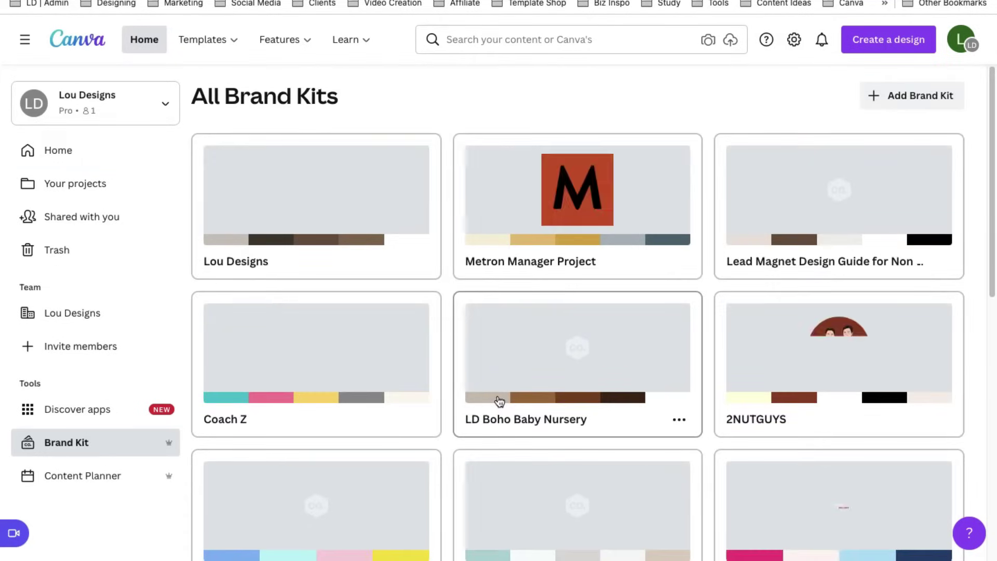
pyautogui.click(500, 401)
pyautogui.scroll(-1, 425, 350)
pyautogui.scroll(-5, 426, 353)
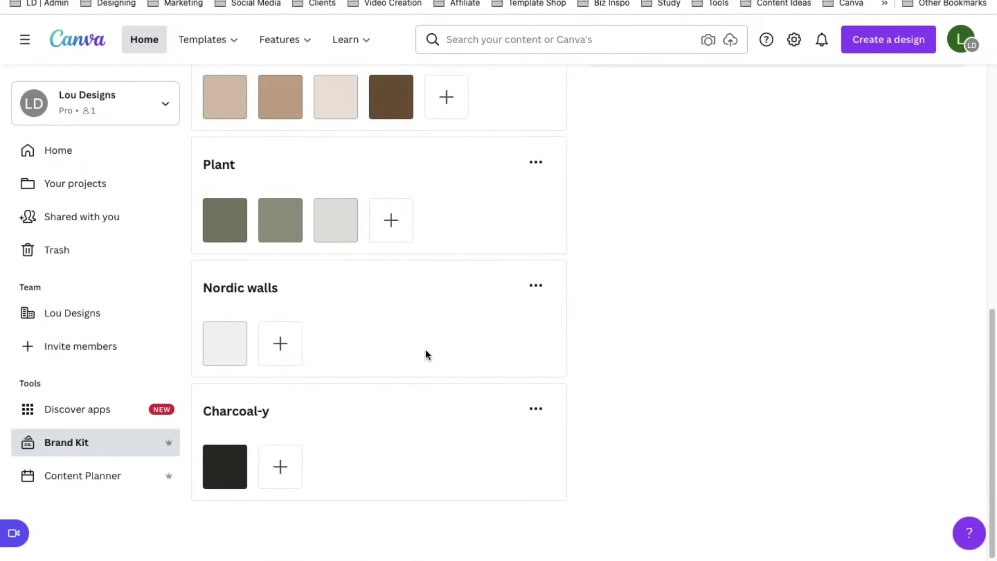
pyautogui.scroll(7, 454, 353)
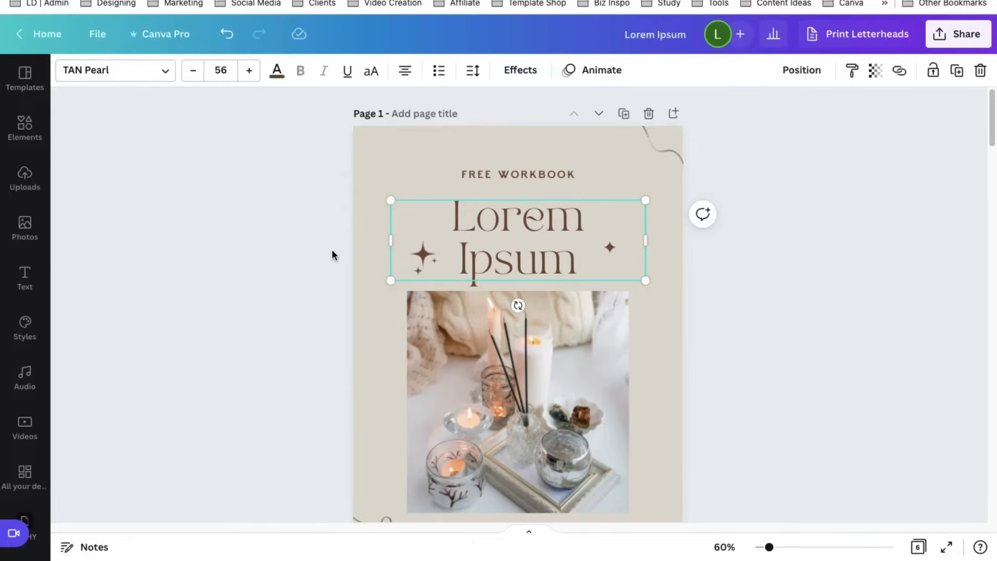
# Step: Select the Lorem Ipsum cover title and open the font list's brand kit selector
pyautogui.click(333, 255)
pyautogui.click(551, 255)
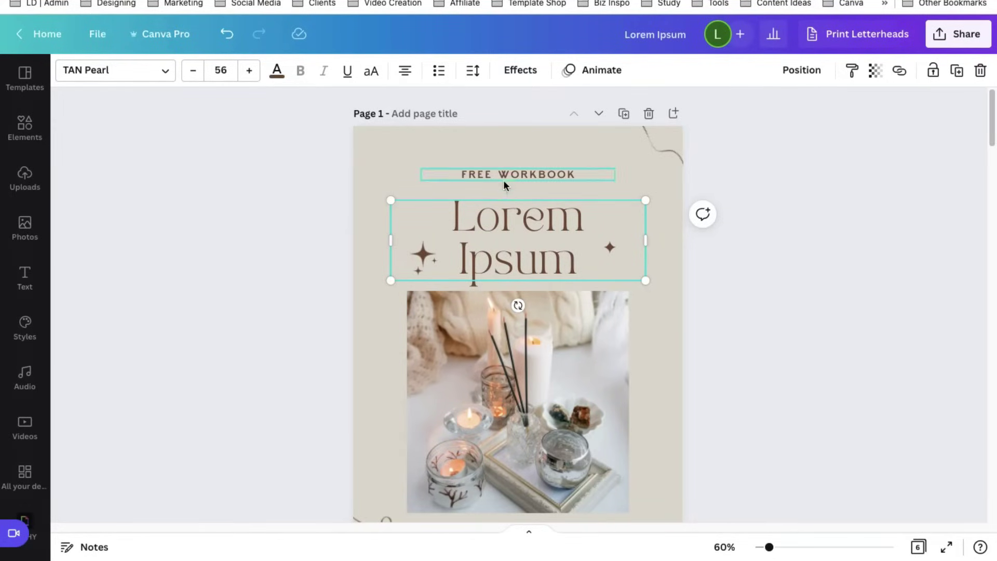
pyautogui.click(149, 79)
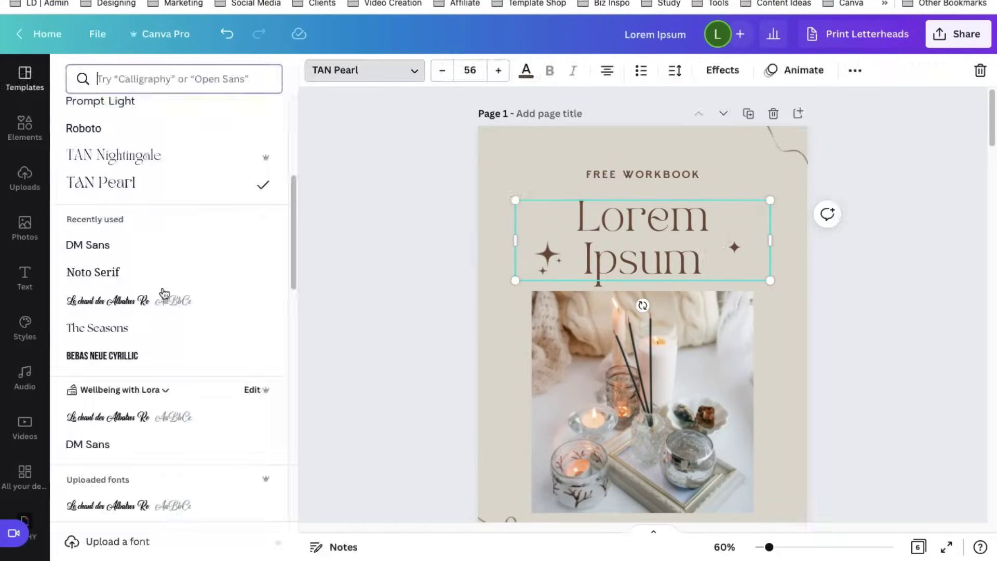
pyautogui.scroll(-5, 177, 348)
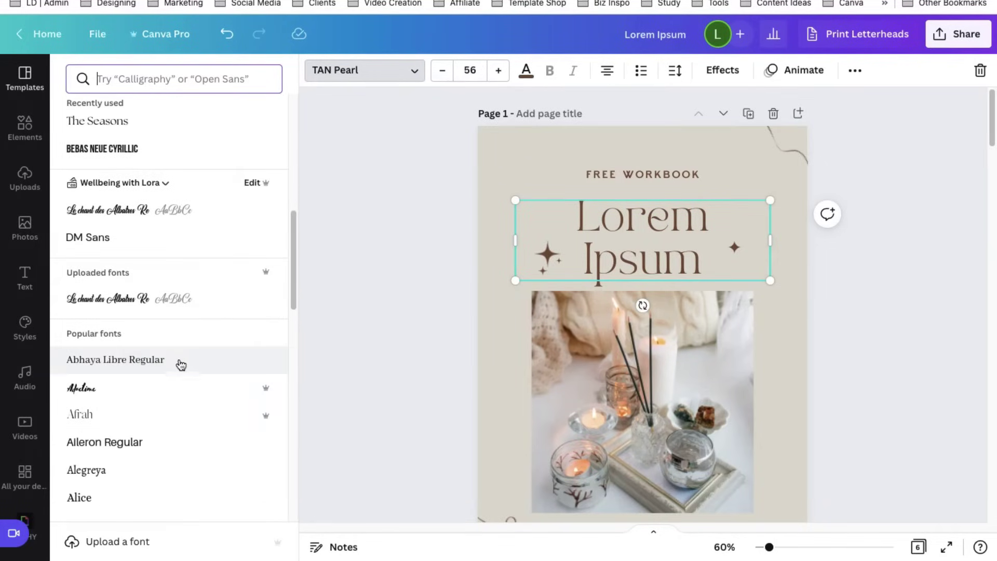
pyautogui.click(145, 217)
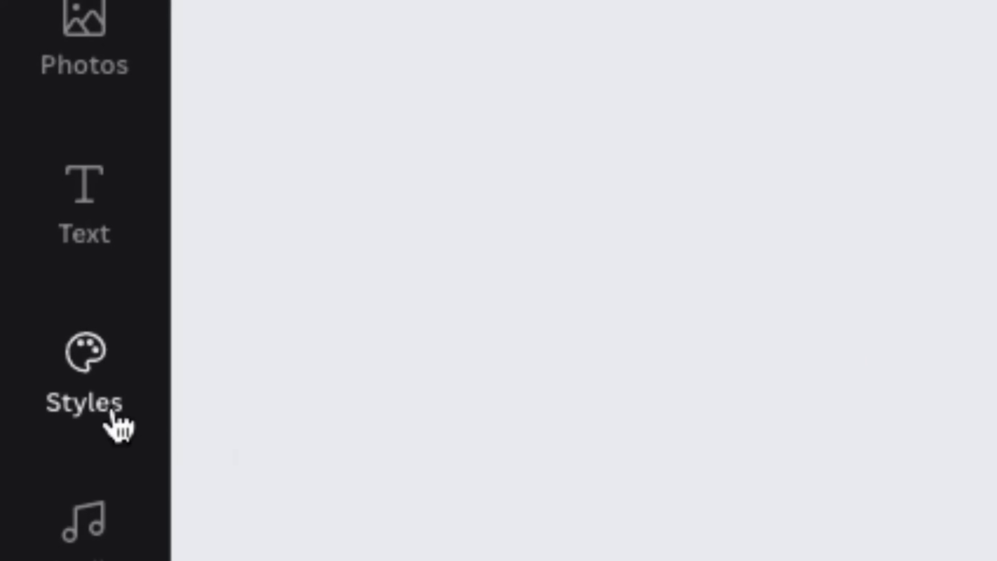
# Step: Apply the pink Cormorant Garamond style from Styles to the cover page
pyautogui.click(112, 416)
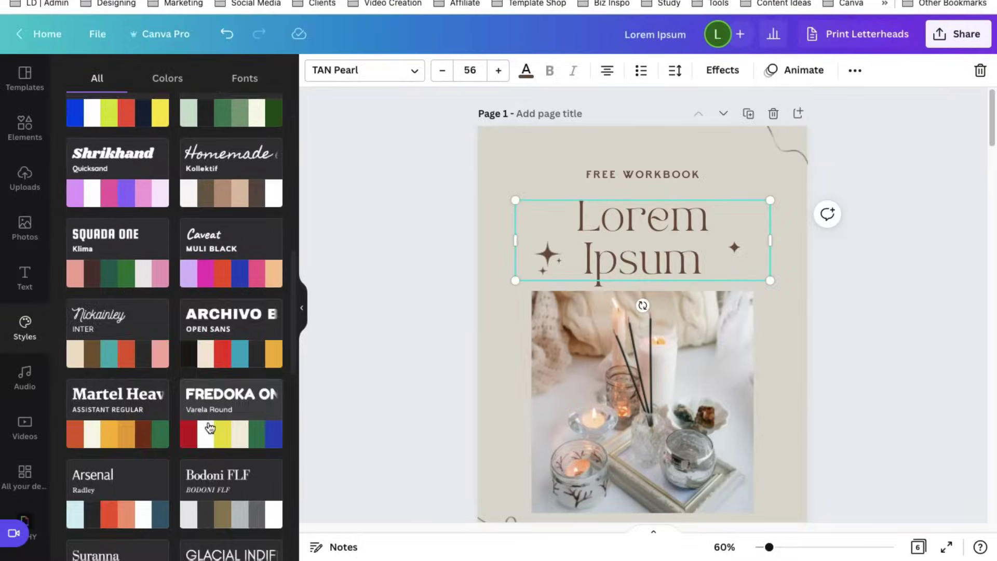
pyautogui.scroll(5, 210, 427)
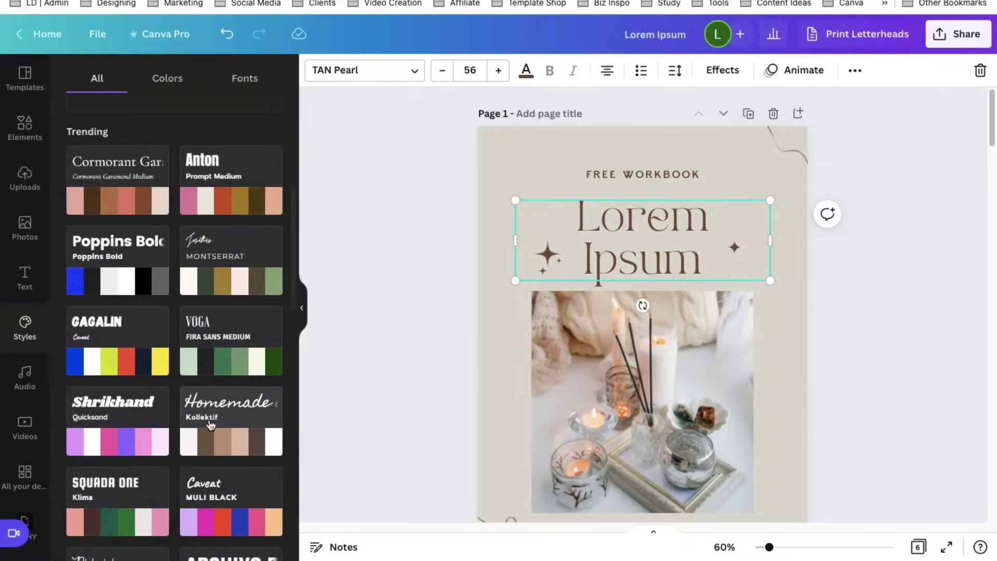
pyautogui.scroll(-8, 183, 333)
pyautogui.scroll(-10, 185, 348)
pyautogui.scroll(10, 218, 403)
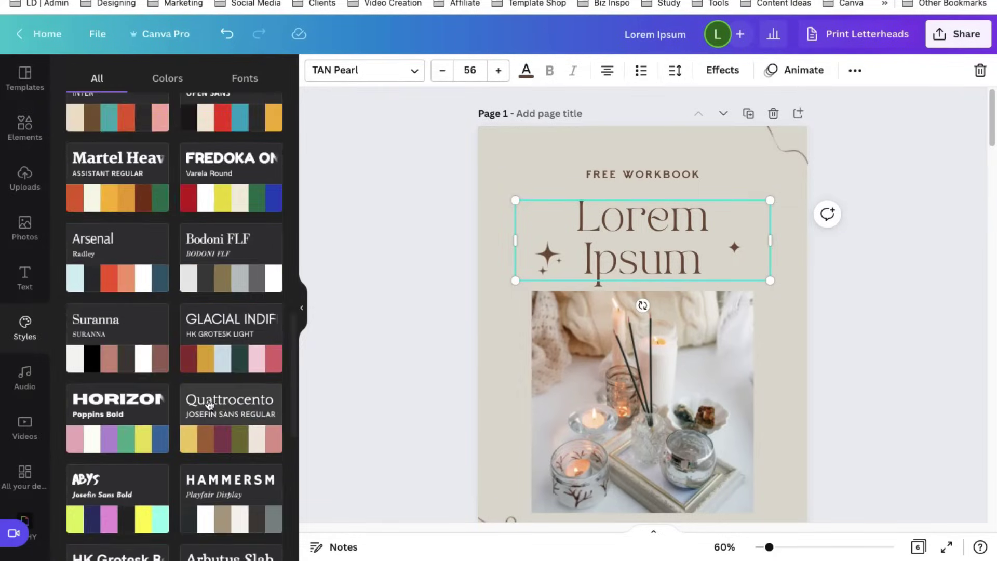
pyautogui.click(510, 176)
pyautogui.scroll(-1, 525, 223)
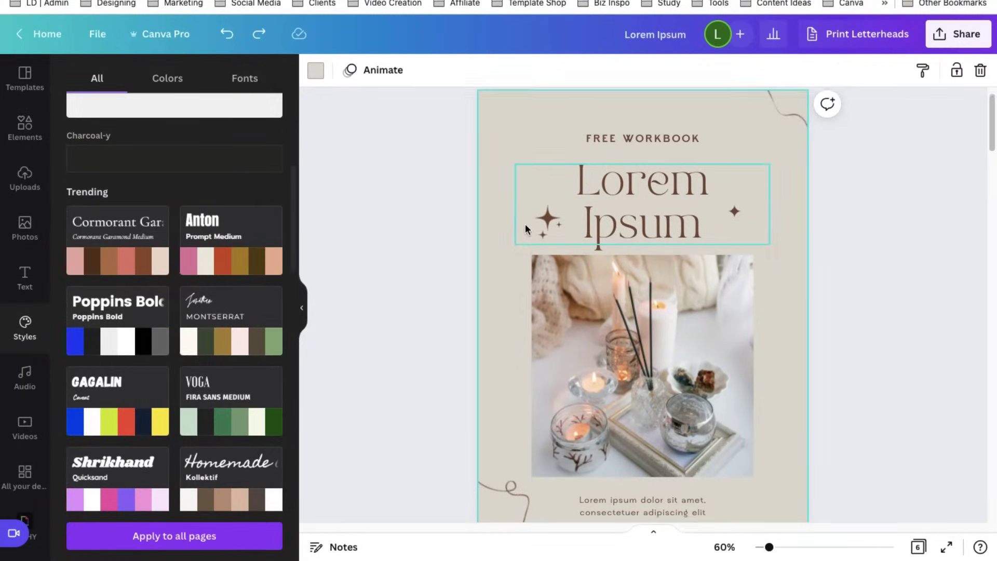
pyautogui.click(141, 260)
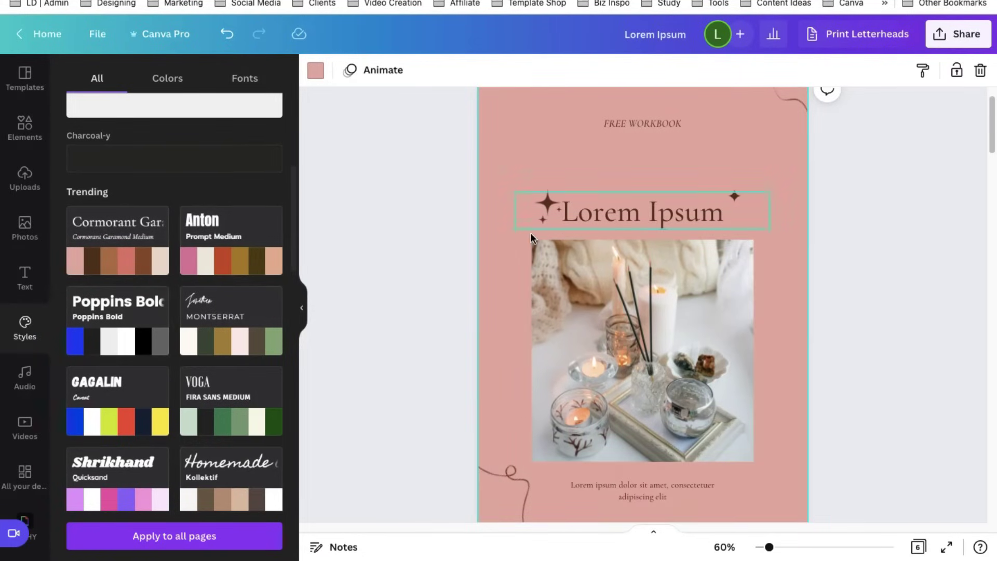
pyautogui.scroll(-1, 761, 397)
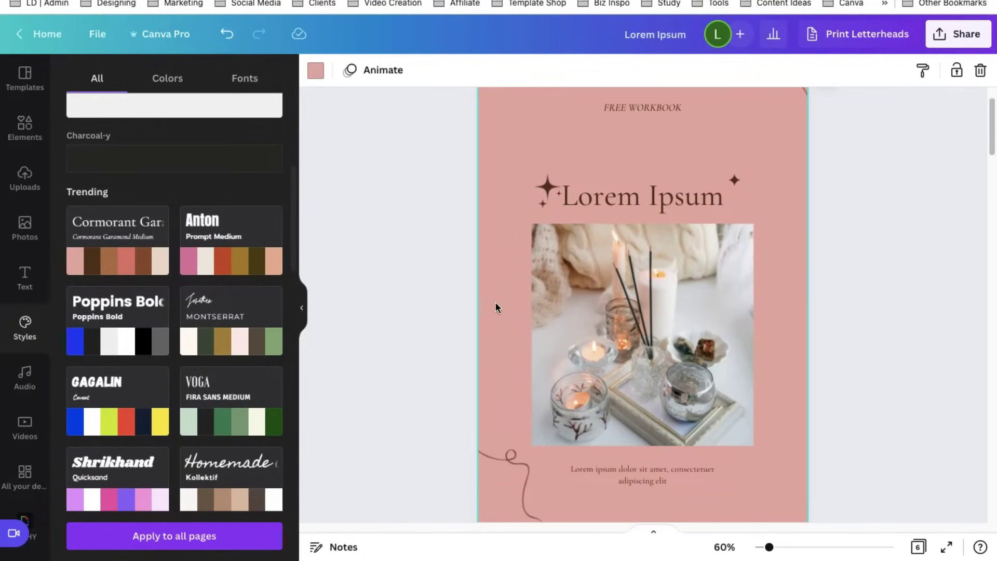
pyautogui.scroll(-1, 491, 322)
pyautogui.scroll(-1, 491, 322)
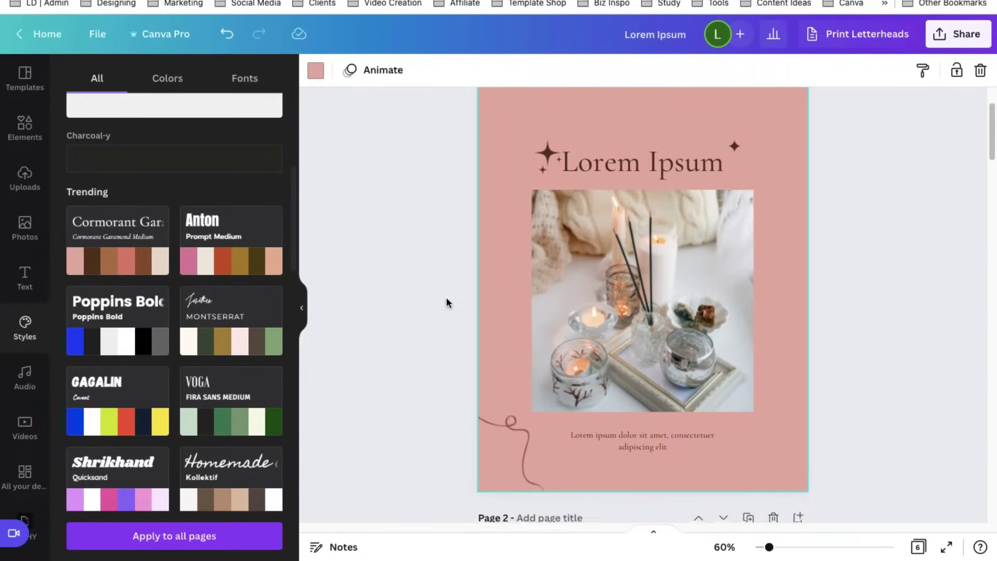
pyautogui.scroll(2, 391, 286)
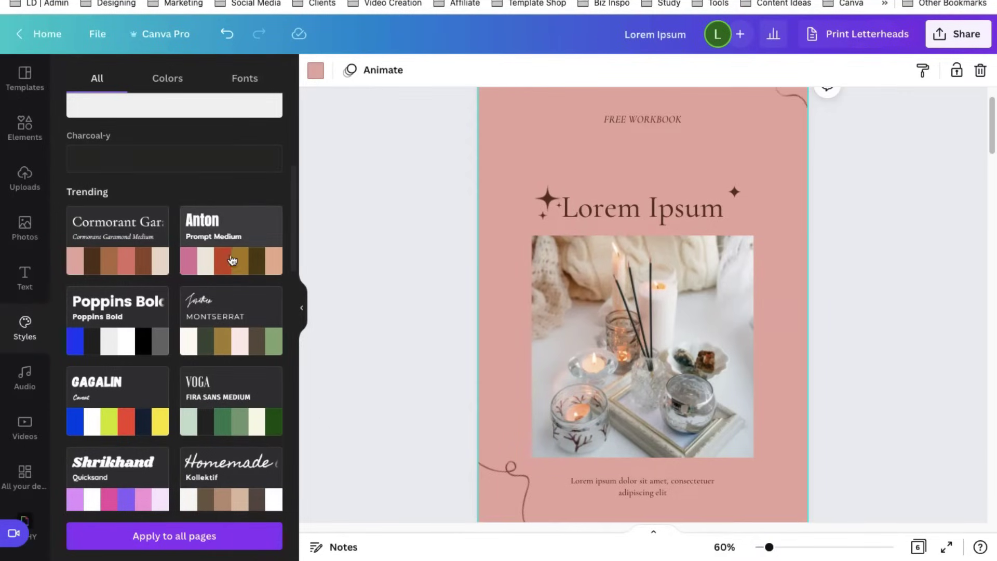
pyautogui.scroll(1, 229, 332)
pyautogui.scroll(-5, 642, 312)
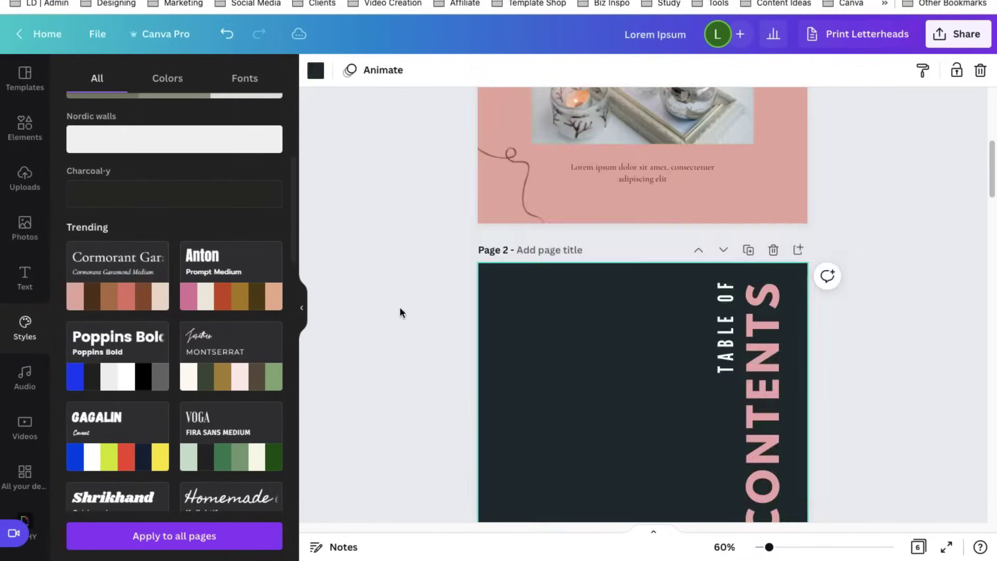
pyautogui.scroll(-20, 459, 370)
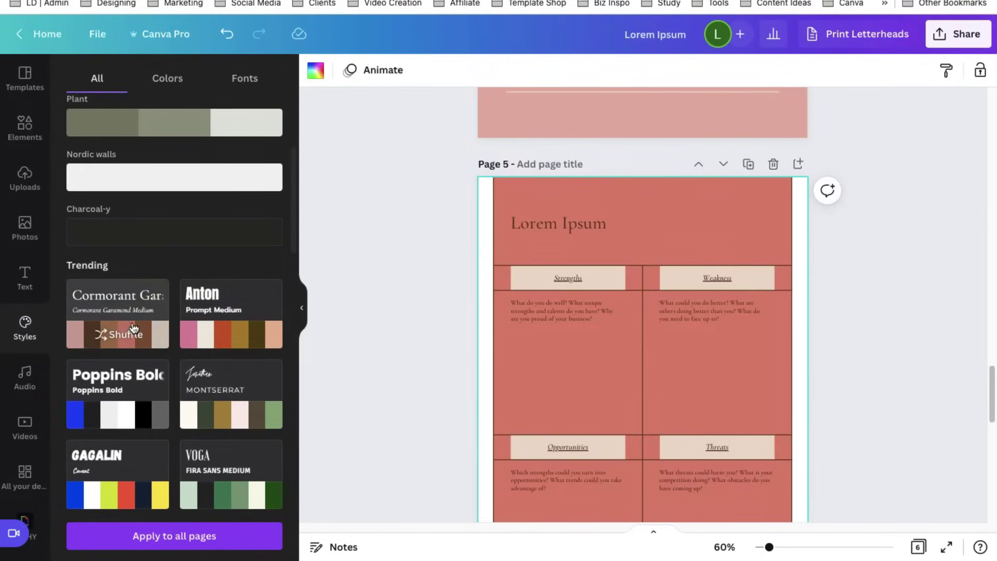
# Step: Shuffle page 5's Cormorant style colours to a lighter white-and-pink scheme
pyautogui.click(132, 336)
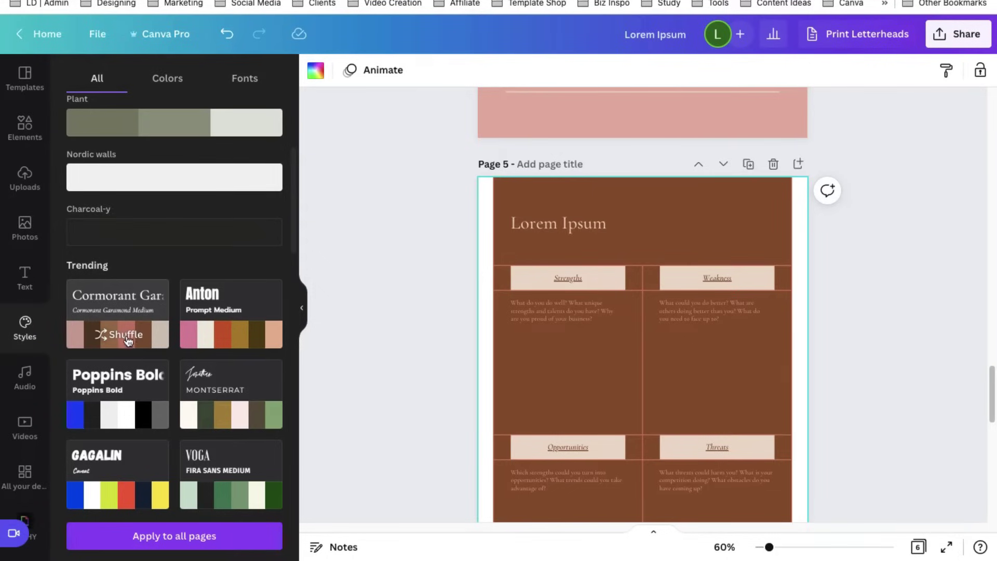
pyautogui.click(130, 339)
pyautogui.scroll(15, 534, 404)
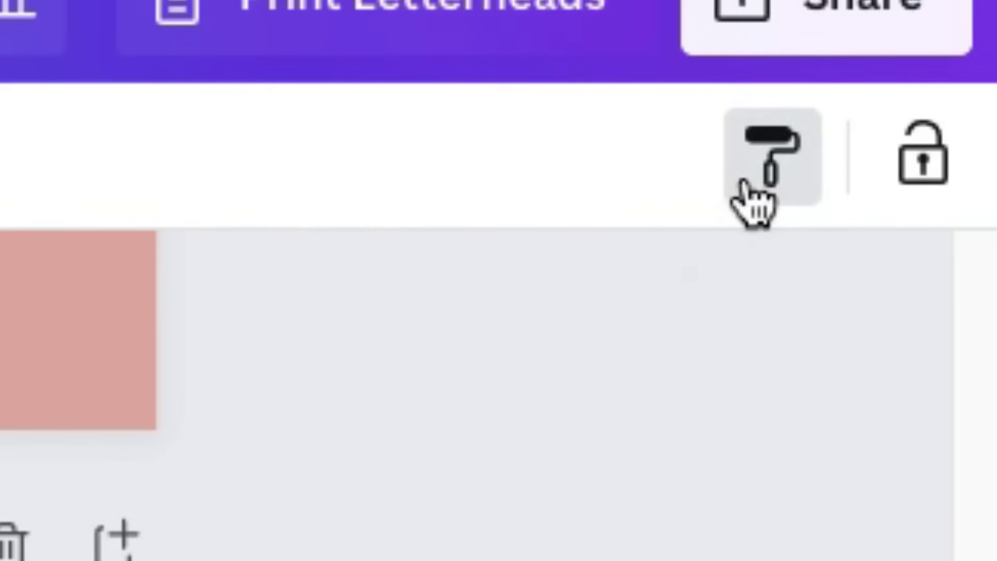
# Step: Copy page 5's style and paste it onto page 4's exercise header
pyautogui.click(727, 198)
pyautogui.click(494, 185)
pyautogui.scroll(2, 471, 272)
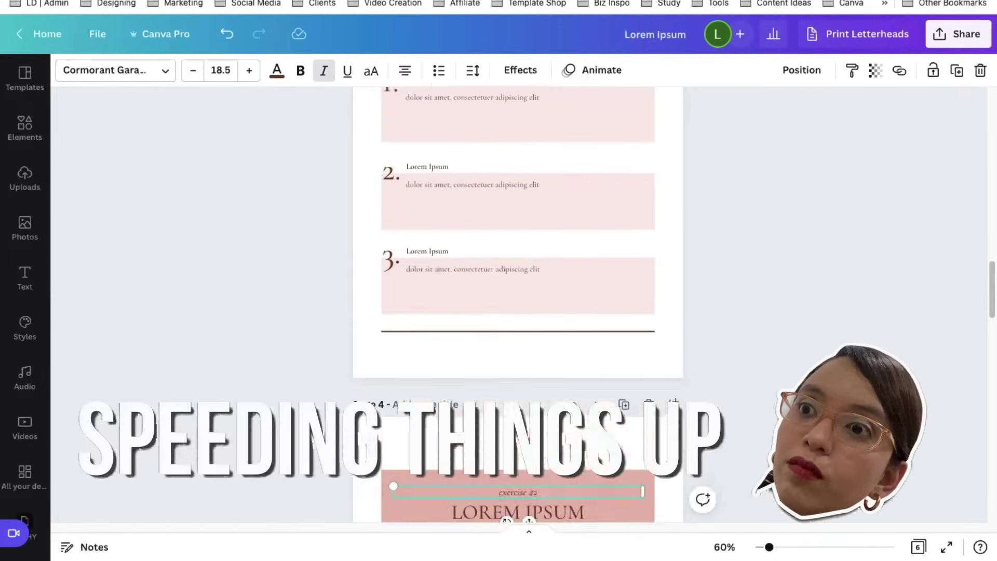
pyautogui.scroll(-10, 544, 357)
pyautogui.click(510, 213)
pyautogui.scroll(-5, 510, 213)
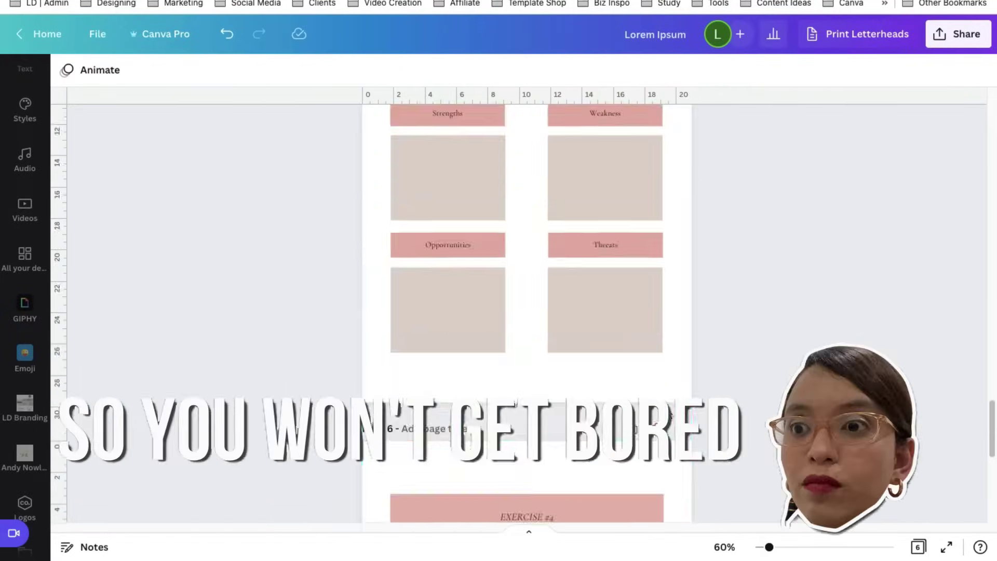
pyautogui.scroll(-4, 831, 443)
pyautogui.scroll(-5, 831, 442)
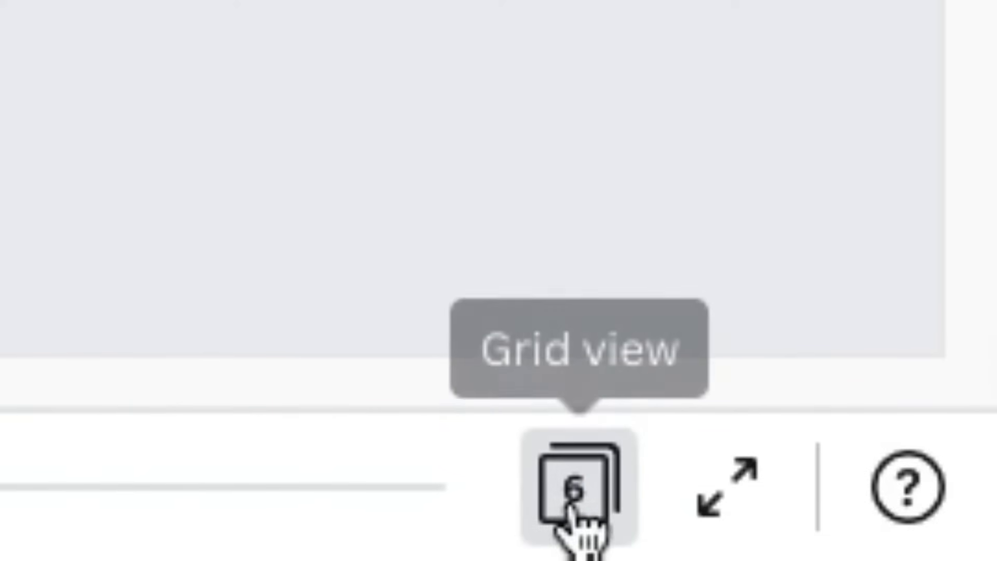
# Step: Switch to the grid view of all six pages and select page 3
pyautogui.click(572, 509)
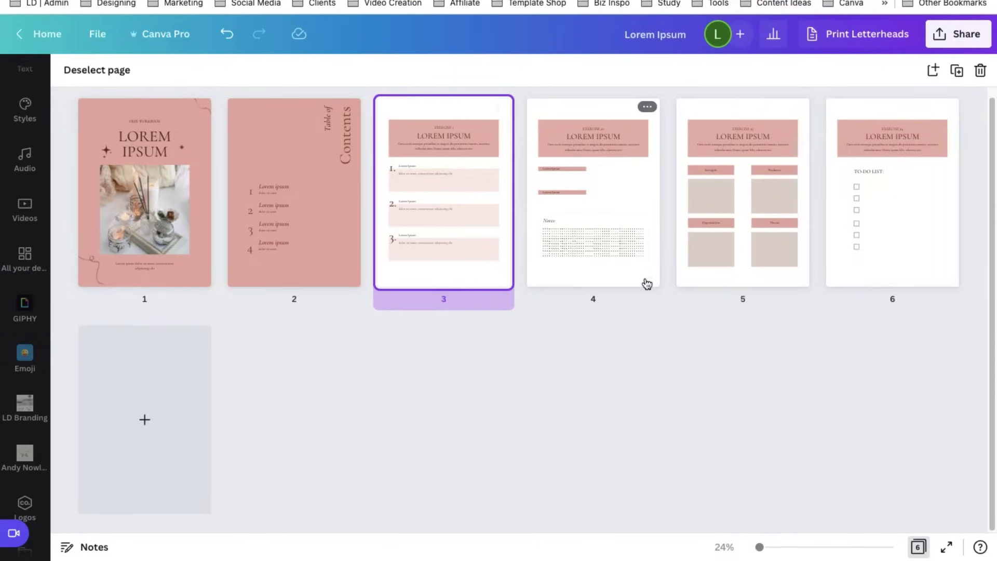
pyautogui.doubleClick(898, 263)
pyautogui.scroll(-3, 727, 385)
pyautogui.click(918, 547)
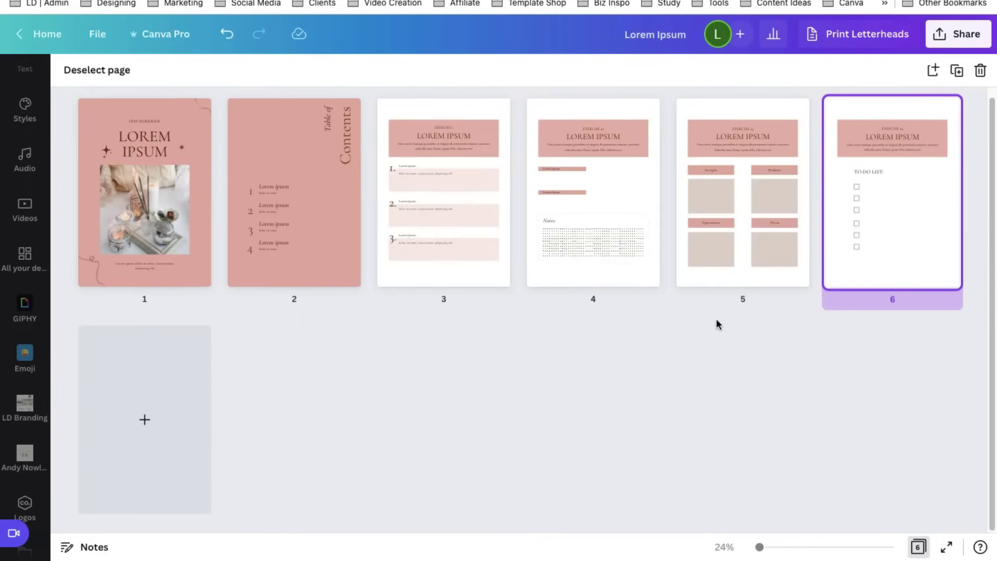
pyautogui.click(451, 272)
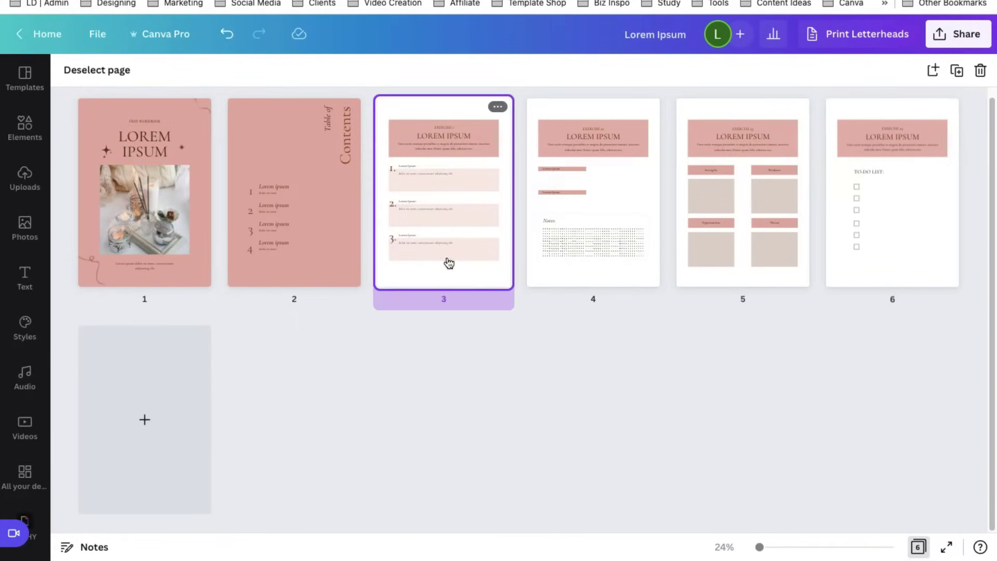
pyautogui.doubleClick(451, 272)
pyautogui.scroll(-3, 731, 414)
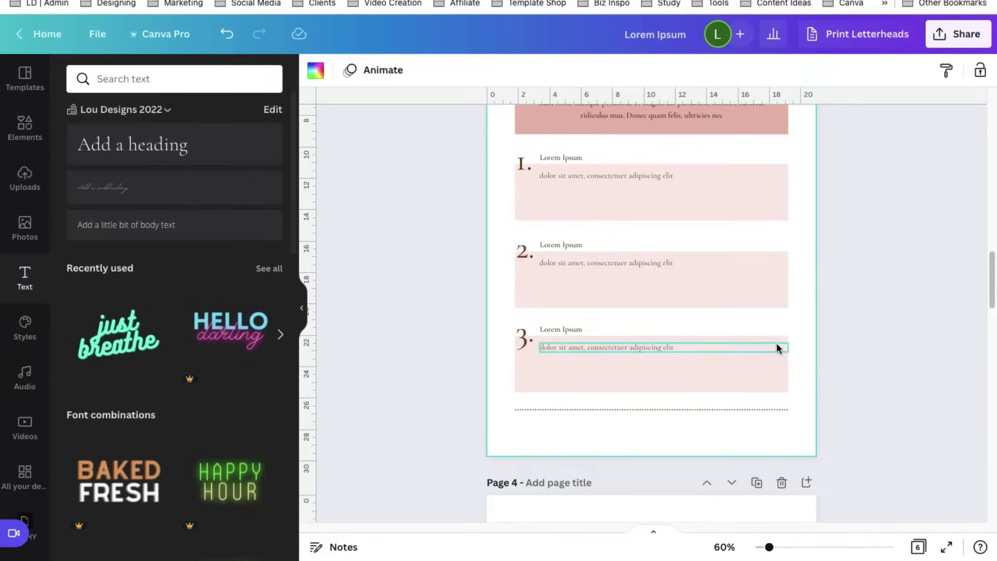
pyautogui.click(652, 409)
pyautogui.scroll(-10, 649, 300)
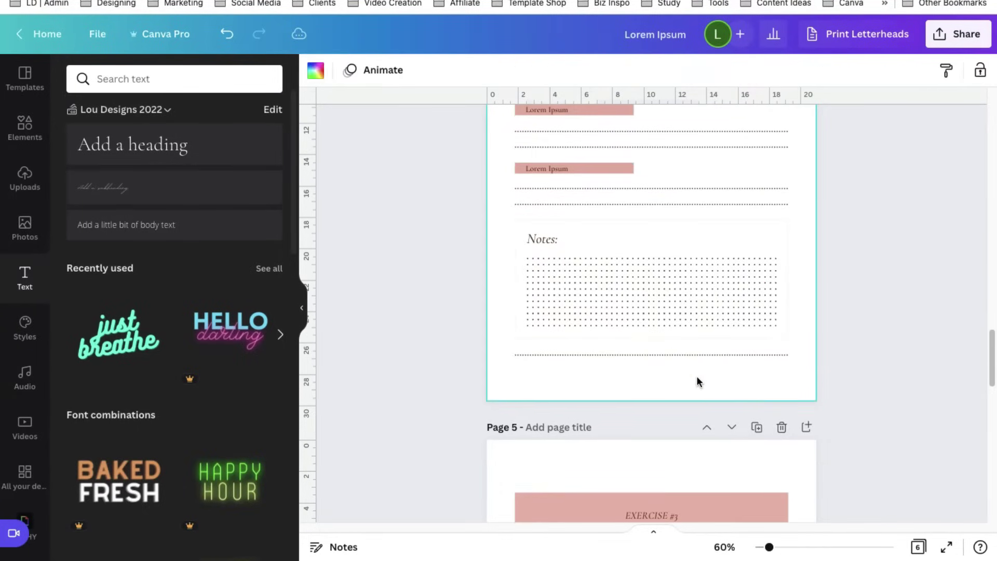
pyautogui.rightClick(696, 376)
pyautogui.click(739, 363)
pyautogui.click(895, 384)
pyautogui.scroll(-15, 846, 381)
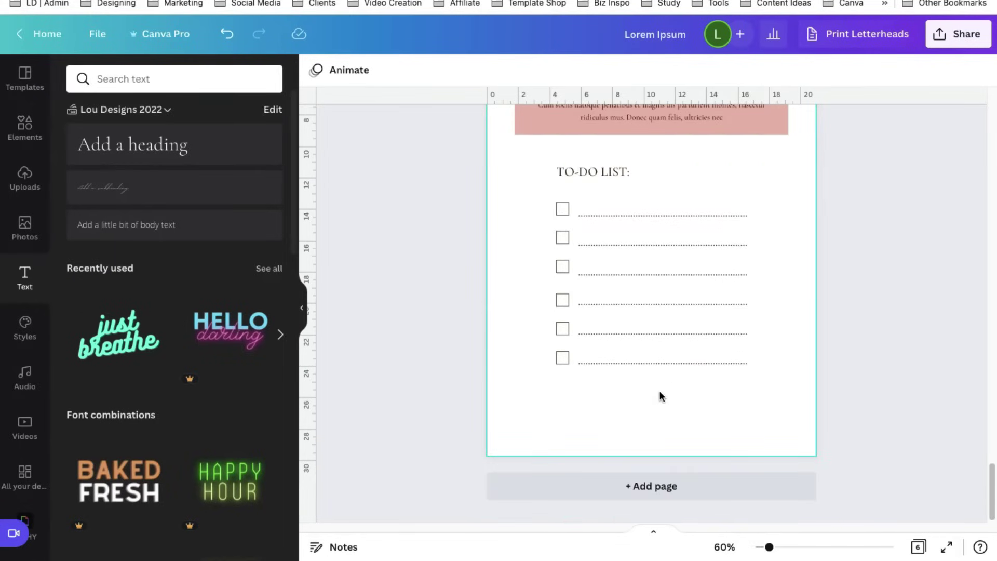
# Step: Paste the same footer line onto page 6, then return to the all-pages overview
pyautogui.rightClick(655, 394)
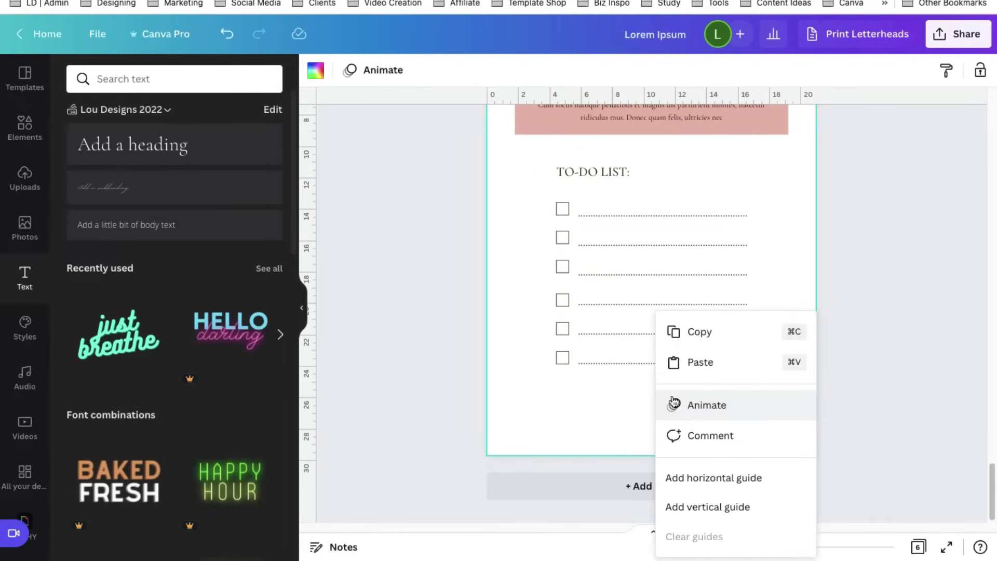
pyautogui.click(685, 362)
pyautogui.scroll(5, 752, 356)
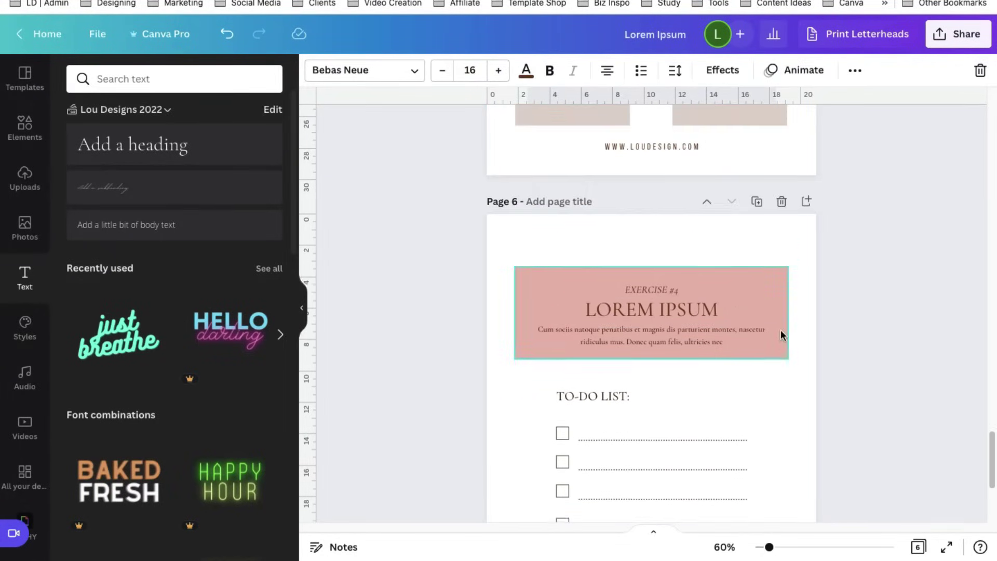
pyautogui.scroll(1, 781, 329)
pyautogui.click(731, 197)
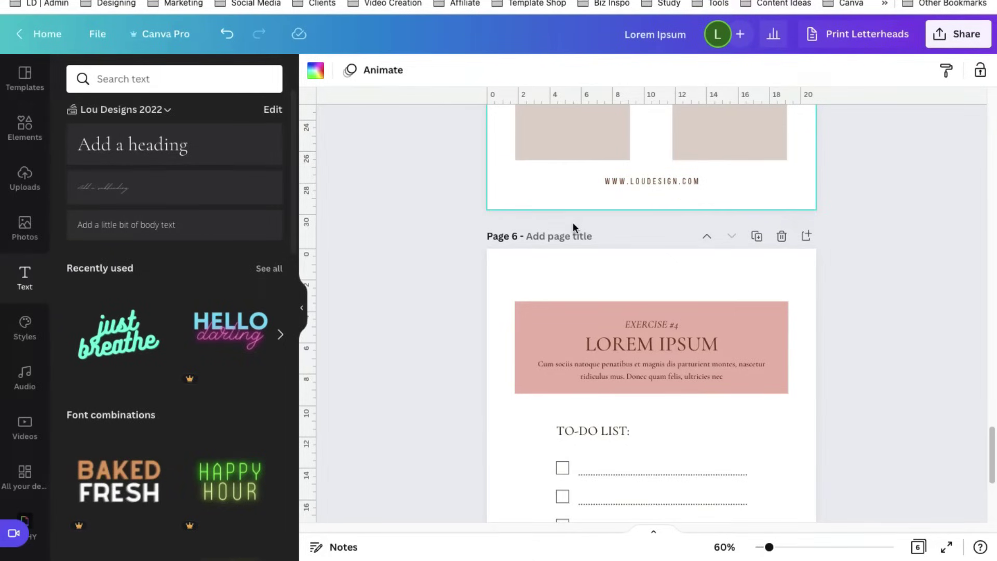
pyautogui.press('super+alt+g')
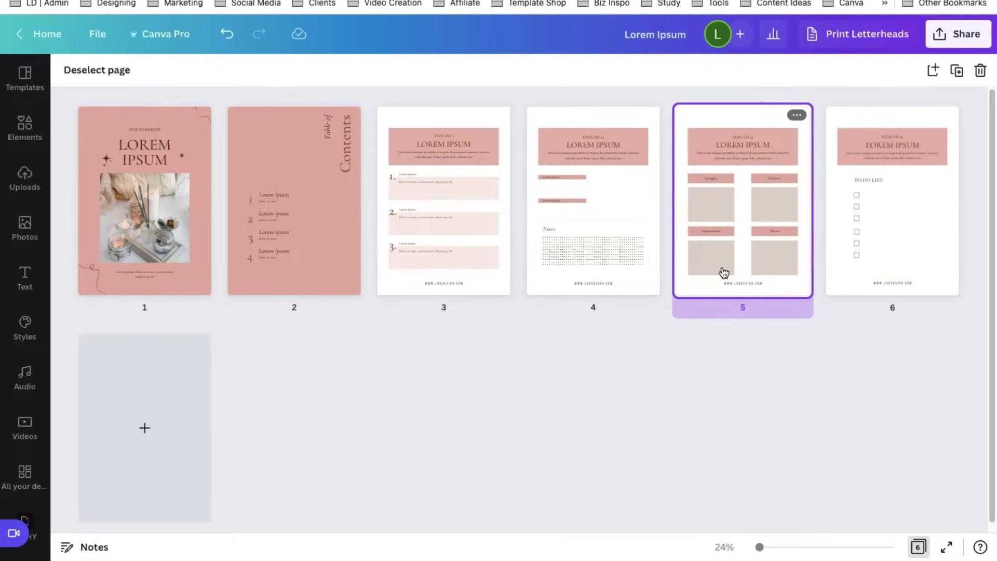
# Step: Give page 2 a white Table of Contents layout with a pink heading box and footer
pyautogui.moveTo(217, 253)
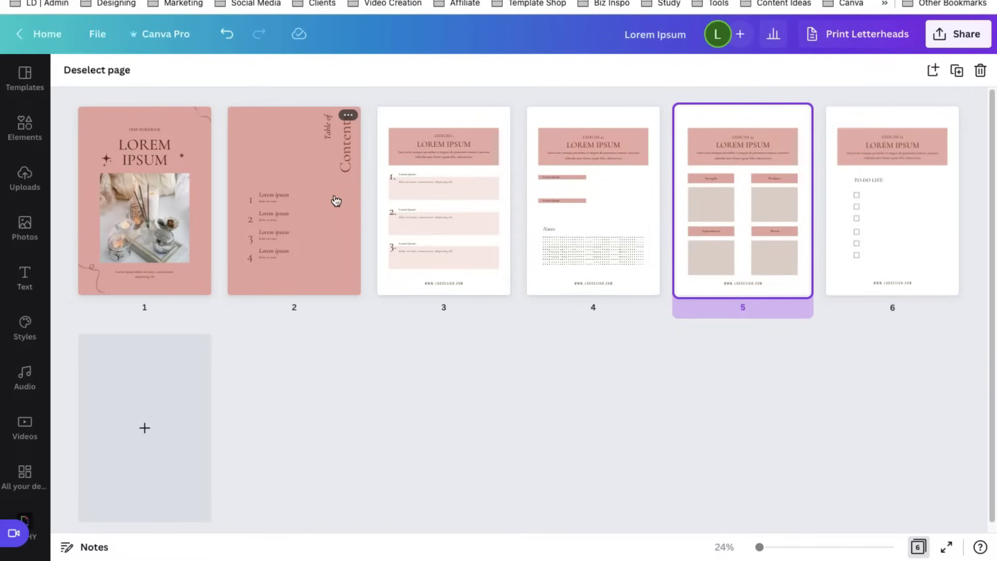
pyautogui.click(199, 283)
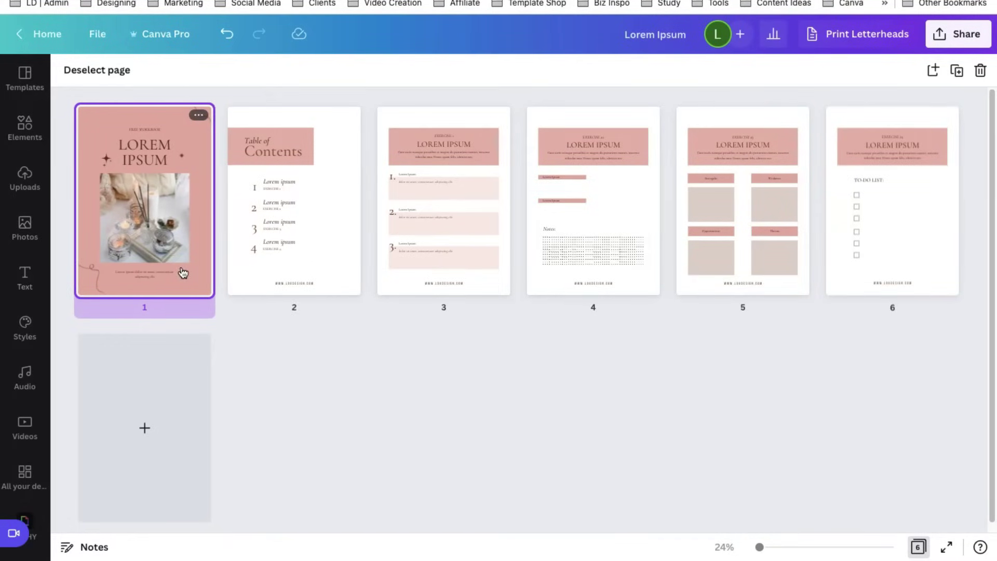
# Step: Open the cover page for editing with the Photos library beside it
pyautogui.doubleClick(205, 234)
pyautogui.click(24, 227)
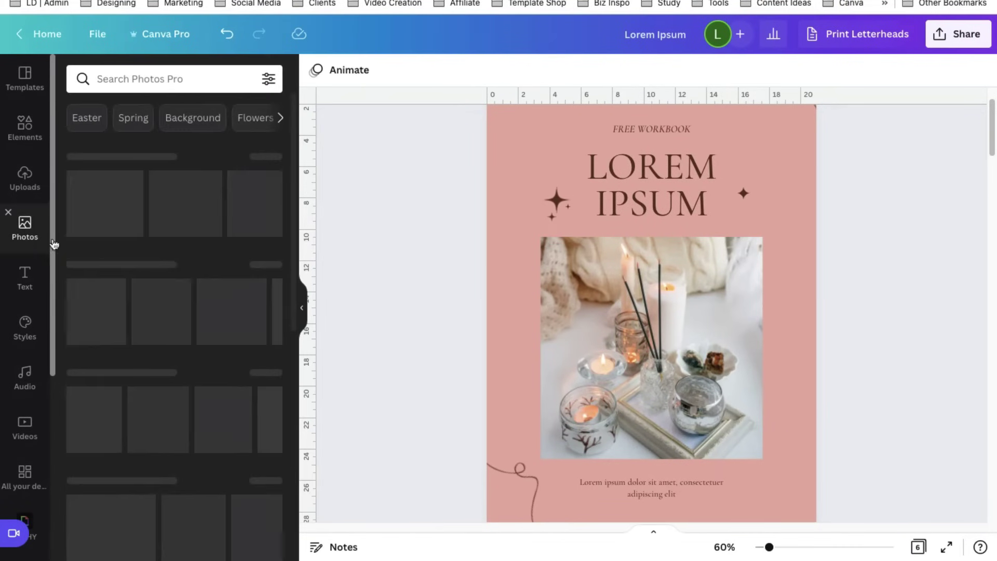
pyautogui.scroll(-3, 208, 406)
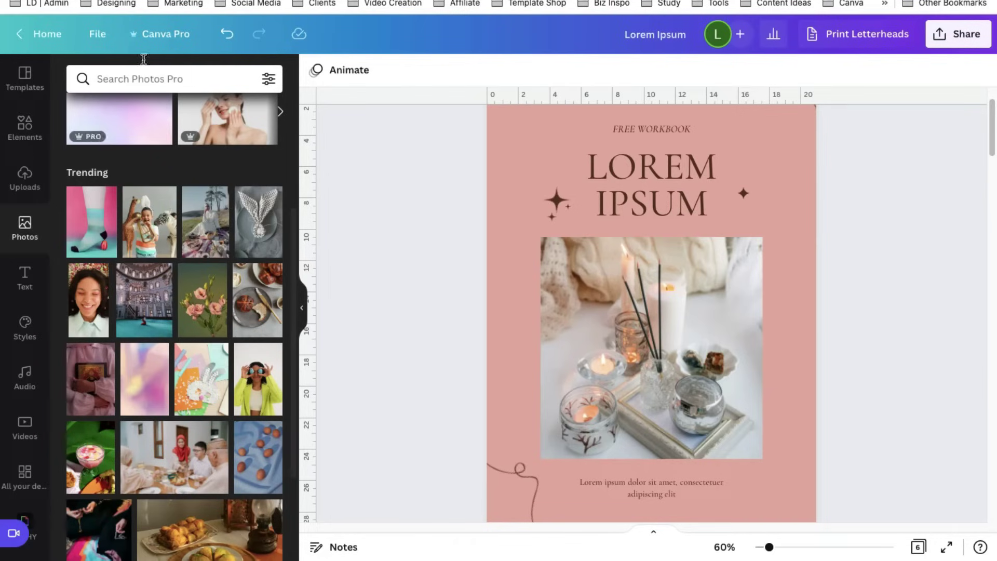
pyautogui.click(140, 81)
pyautogui.click(144, 79)
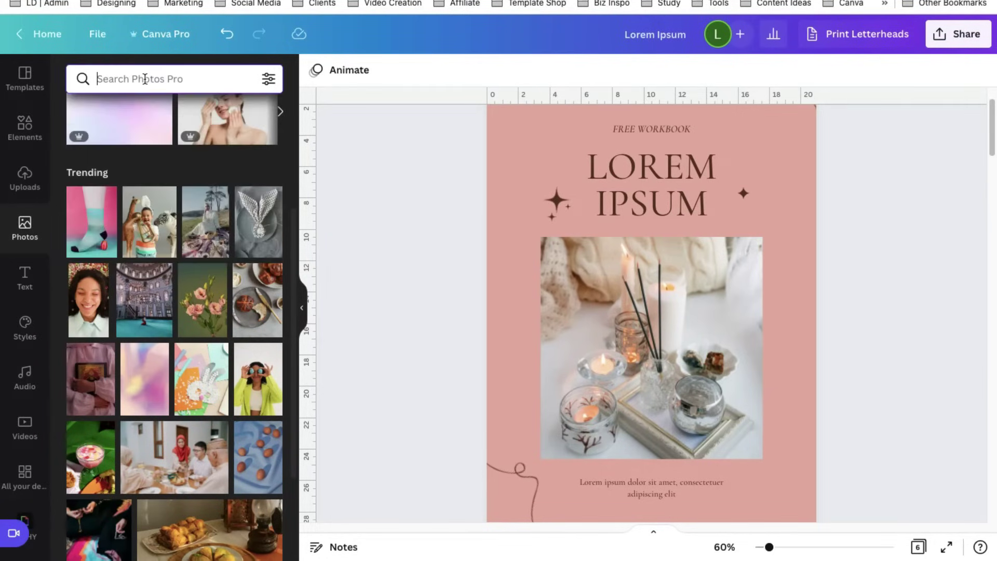
# Step: Browse the Trending stock photos for a new cover image
pyautogui.scroll(-2, 190, 333)
pyautogui.click(327, 364)
pyautogui.scroll(-3, 275, 364)
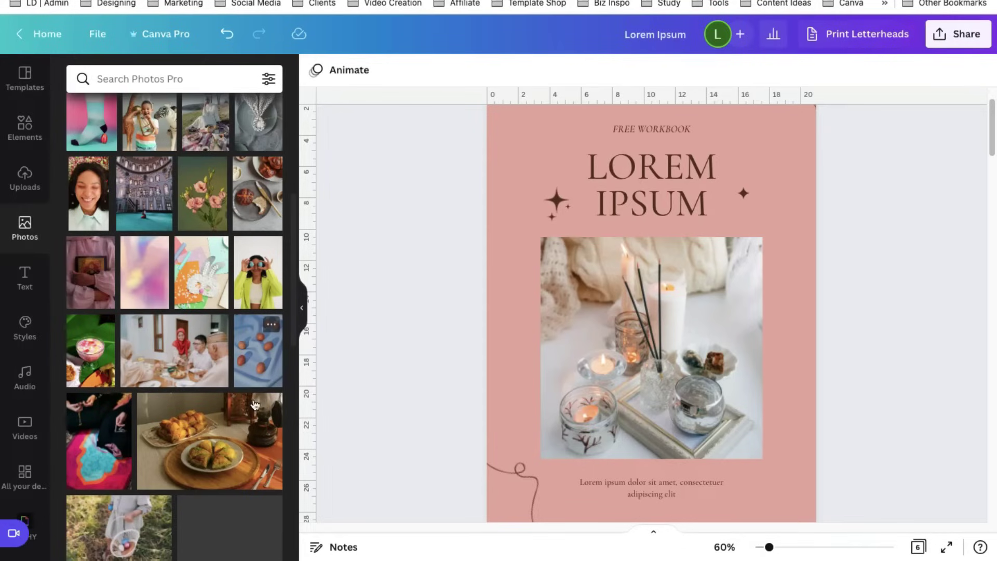
pyautogui.scroll(7, 256, 406)
pyautogui.scroll(-3, 218, 411)
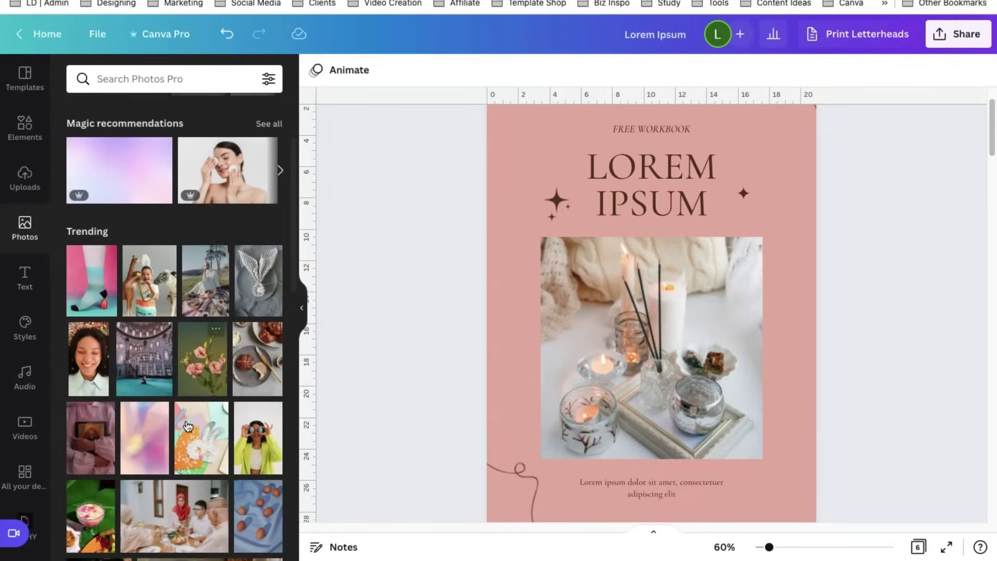
pyautogui.scroll(-1, 200, 414)
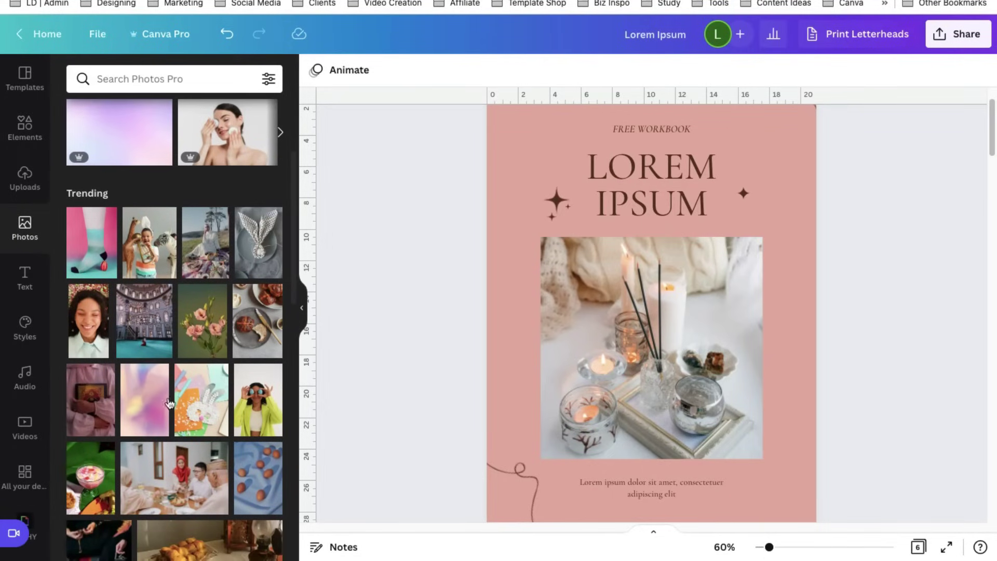
pyautogui.scroll(-3, 217, 249)
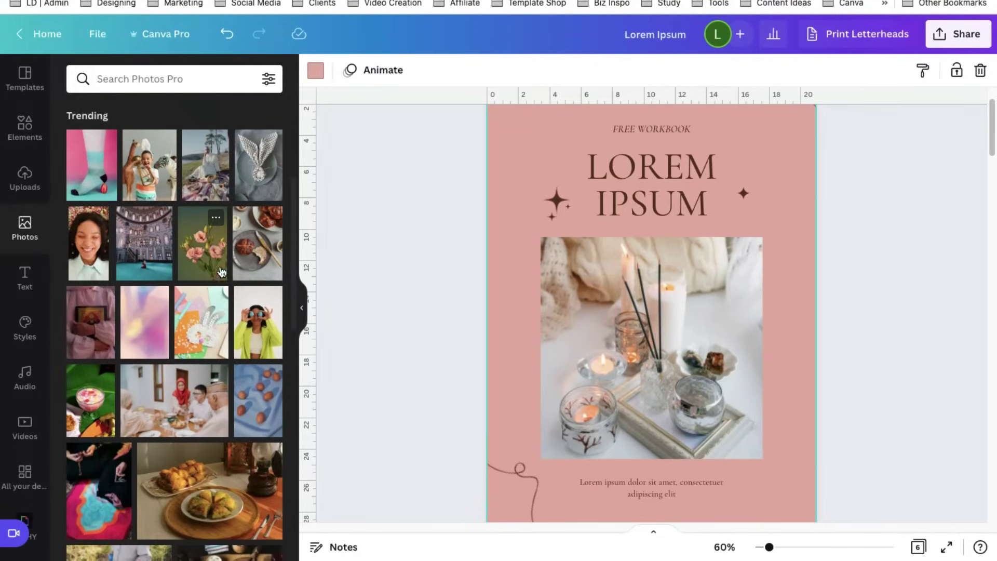
pyautogui.scroll(-12, 217, 249)
pyautogui.scroll(9, 231, 351)
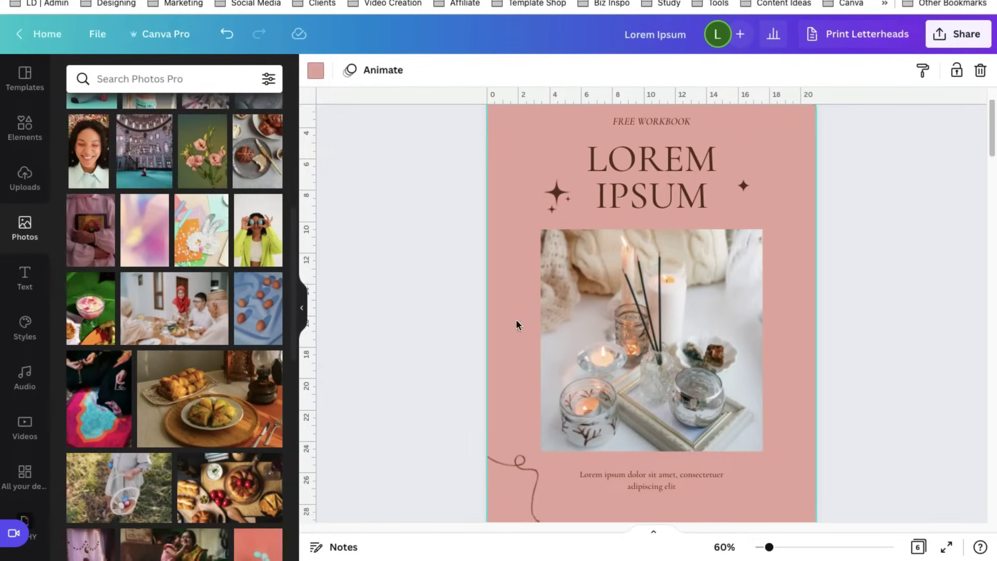
pyautogui.scroll(-2, 782, 377)
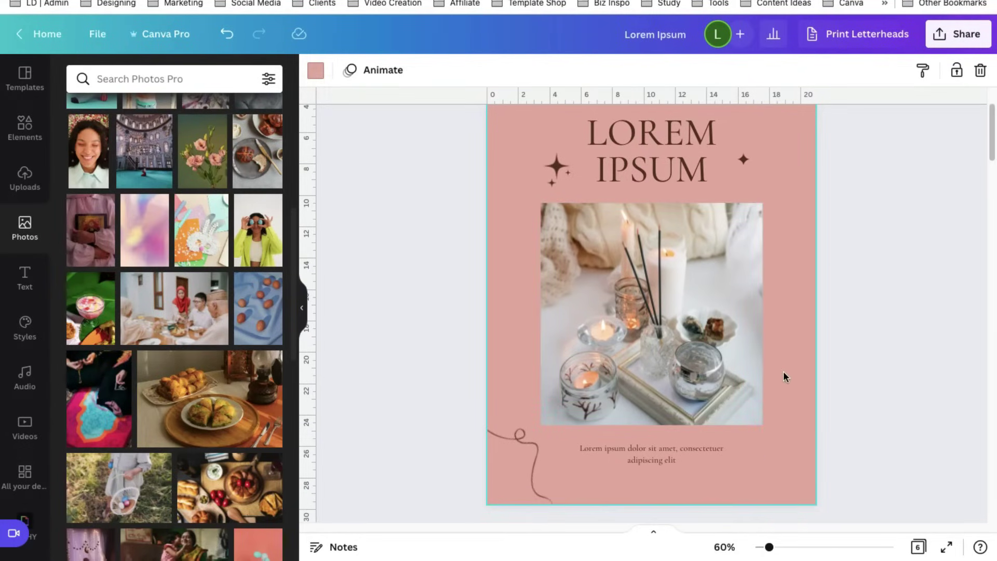
pyautogui.scroll(2, 781, 397)
pyautogui.scroll(3, 283, 350)
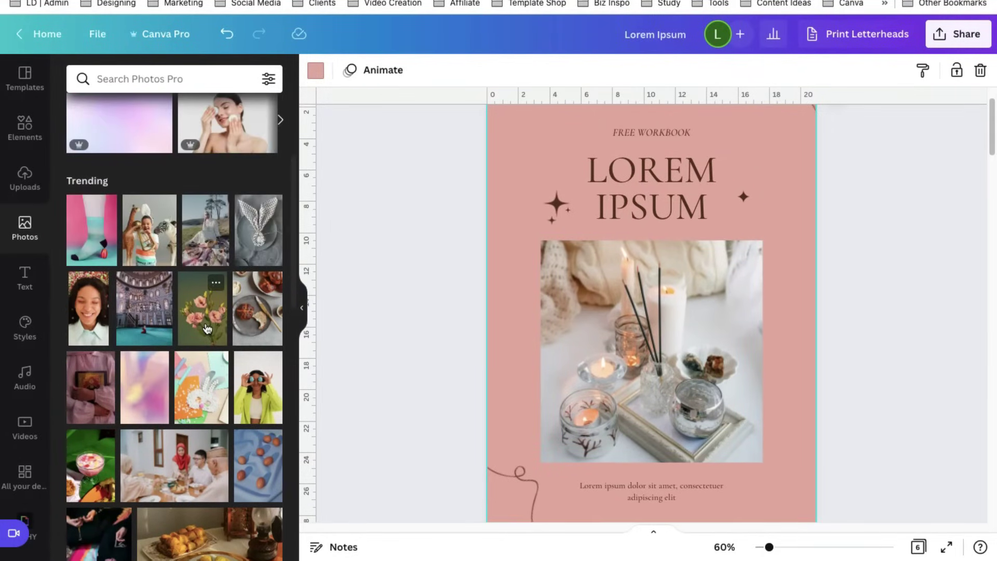
# Step: Drop the pink roses photo into the cover's image frame, replacing the candle still-life
pyautogui.moveTo(207, 328); pyautogui.dragTo(549, 412)
pyautogui.click(443, 416)
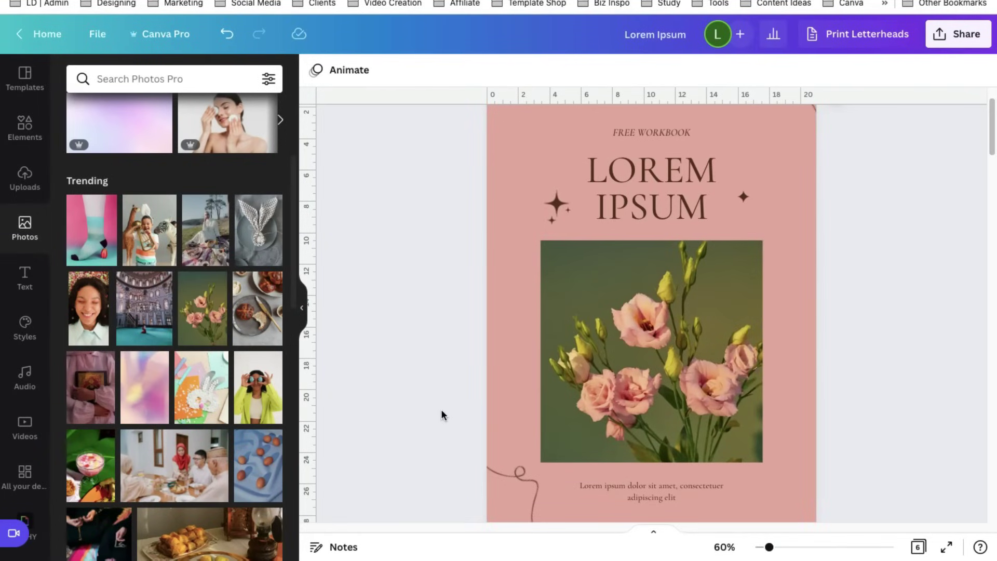
pyautogui.scroll(-2, 443, 416)
pyautogui.scroll(2, 443, 415)
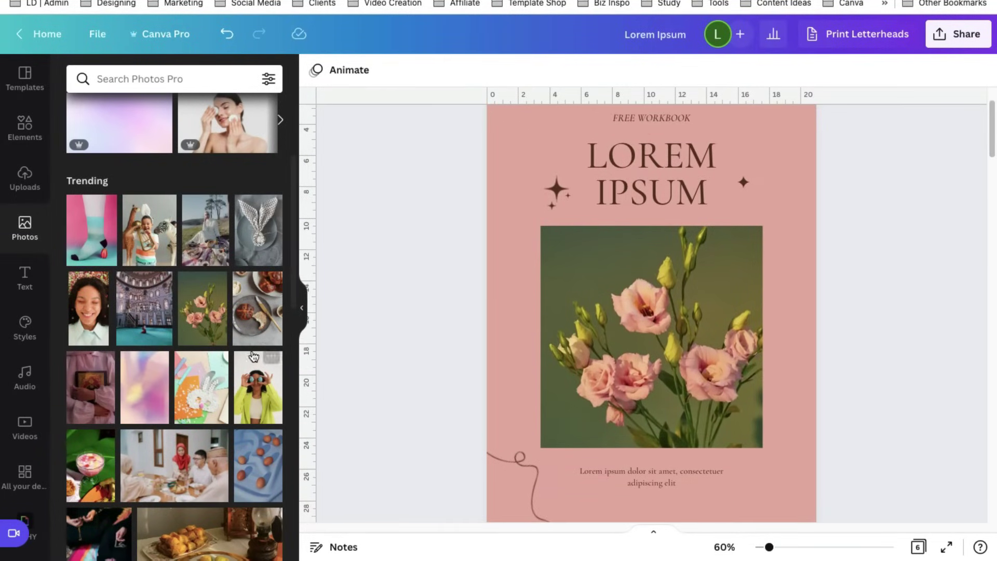
pyautogui.scroll(1, 213, 320)
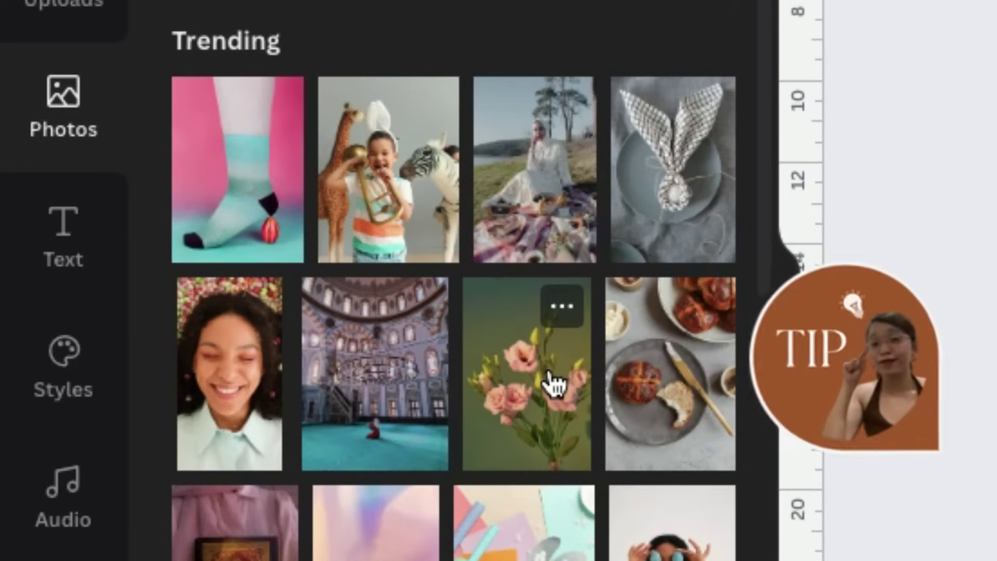
# Step: Browse more floral photos by the photographer of the pink roses image
pyautogui.click(555, 322)
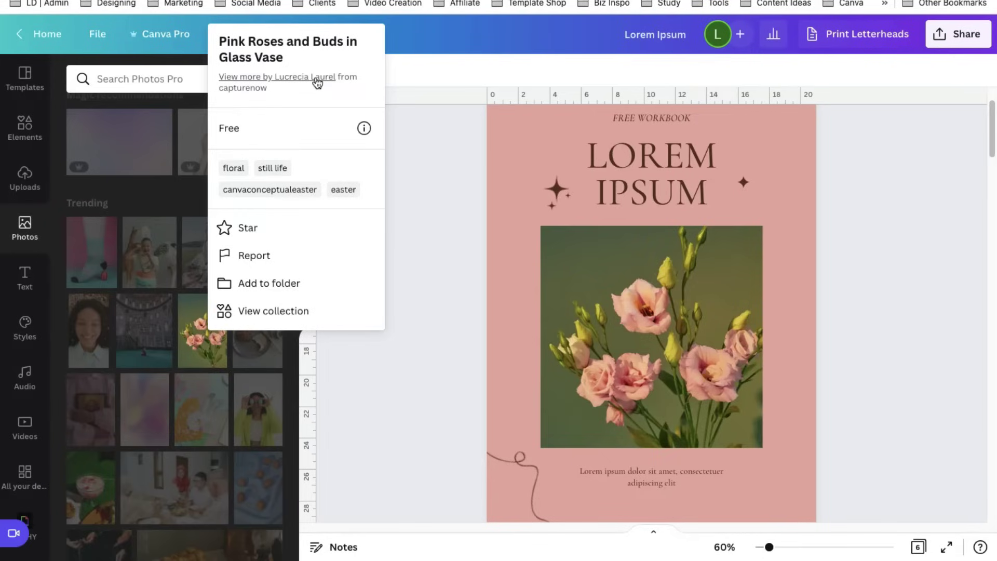
pyautogui.click(317, 77)
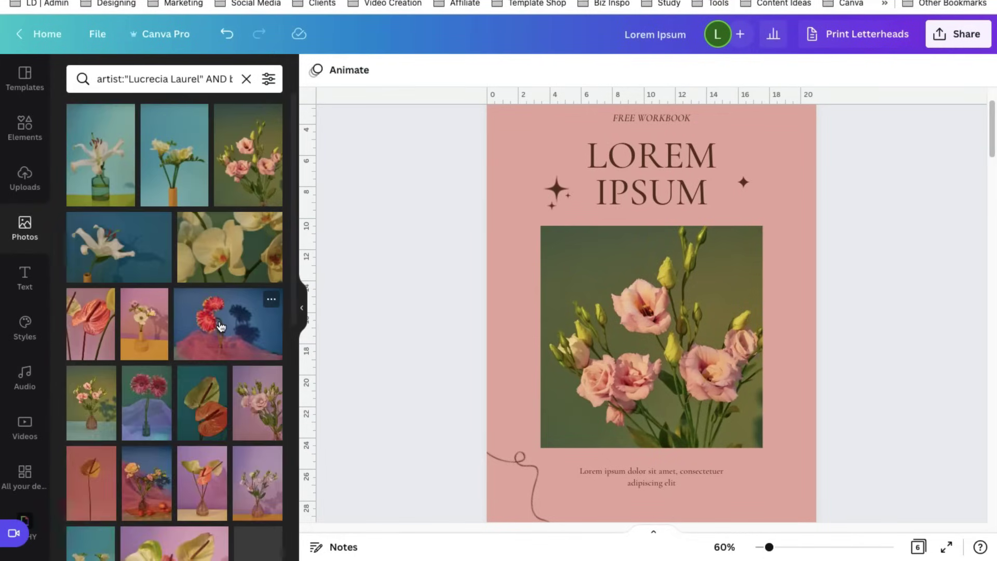
pyautogui.scroll(-7, 221, 343)
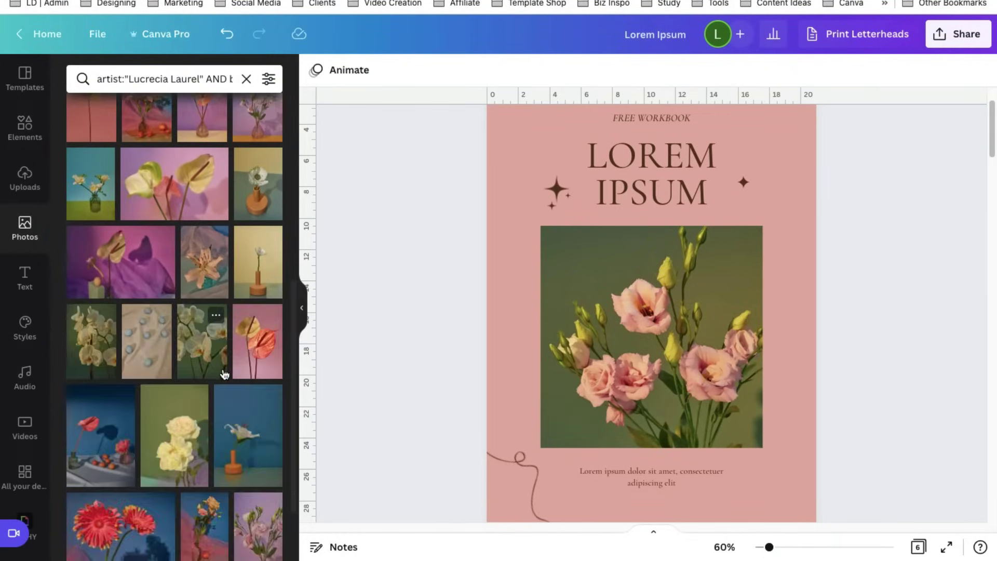
pyautogui.scroll(7, 224, 372)
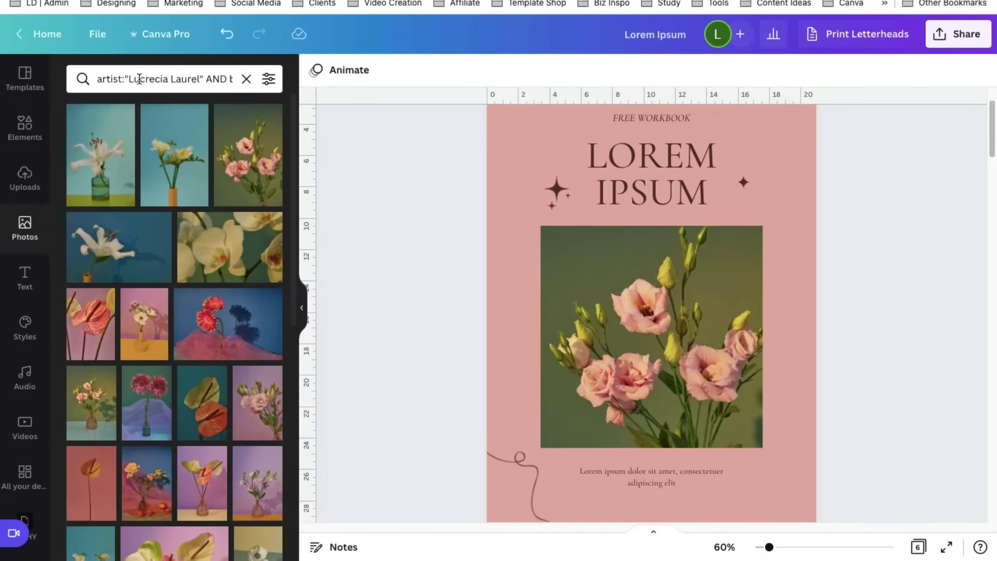
pyautogui.scroll(-5, 223, 332)
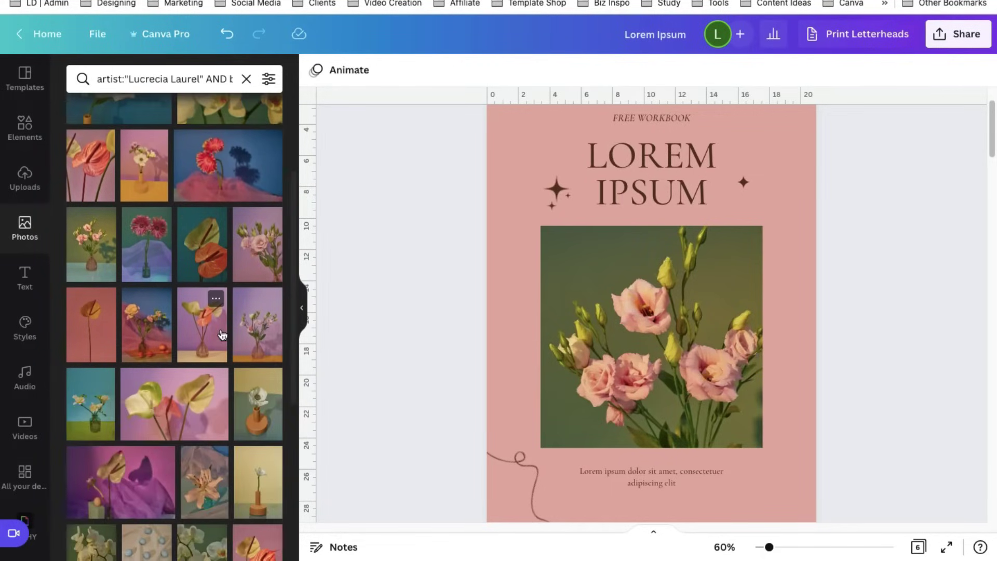
pyautogui.scroll(-3, 214, 343)
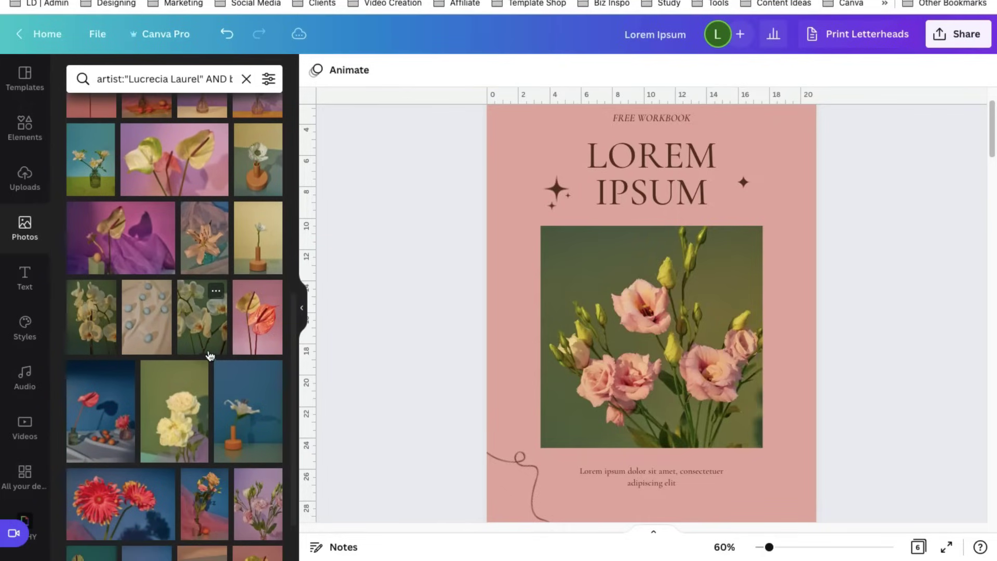
# Step: Copy the hex code of the cover's pink background colour
pyautogui.click(247, 79)
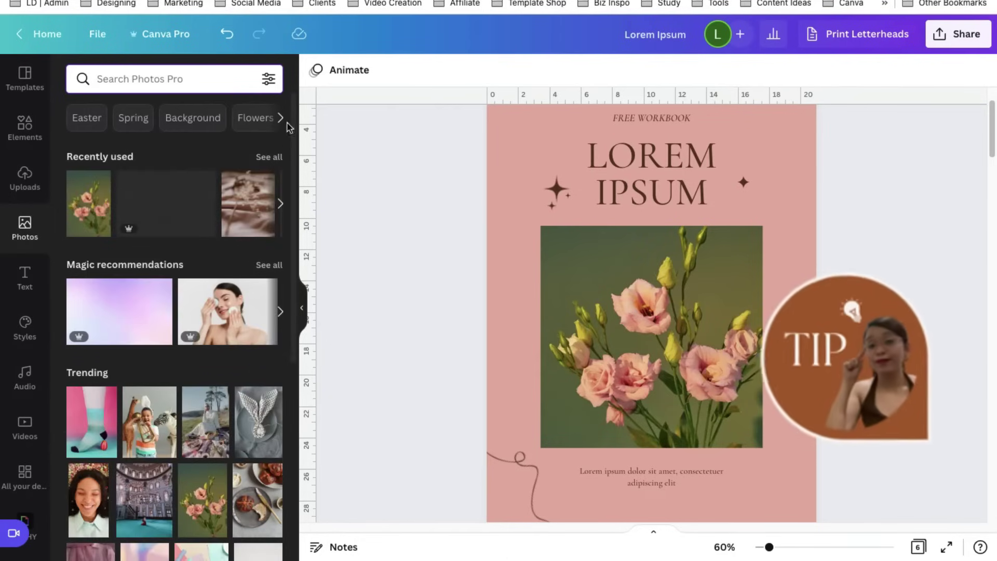
pyautogui.click(507, 167)
pyautogui.click(315, 70)
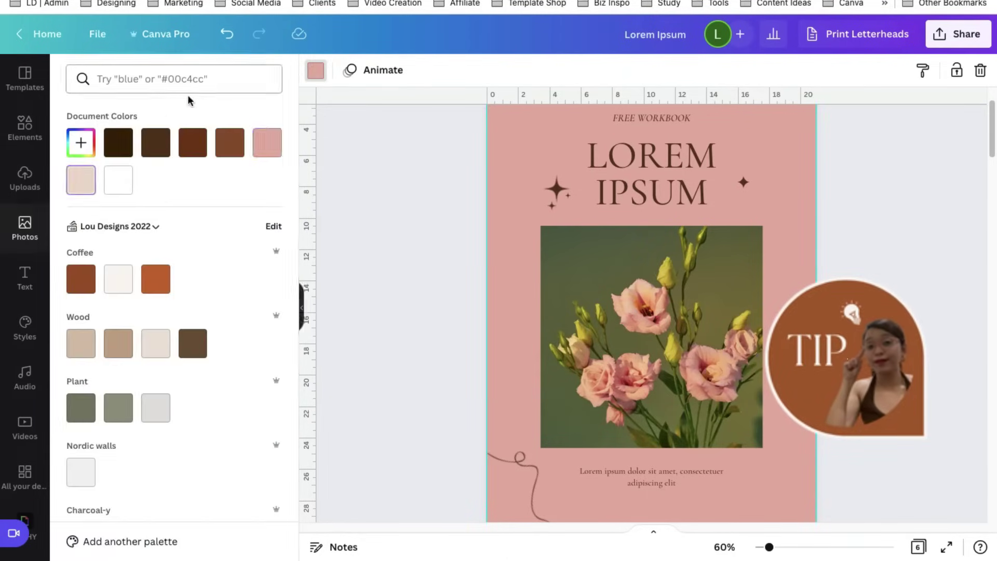
pyautogui.click(530, 161)
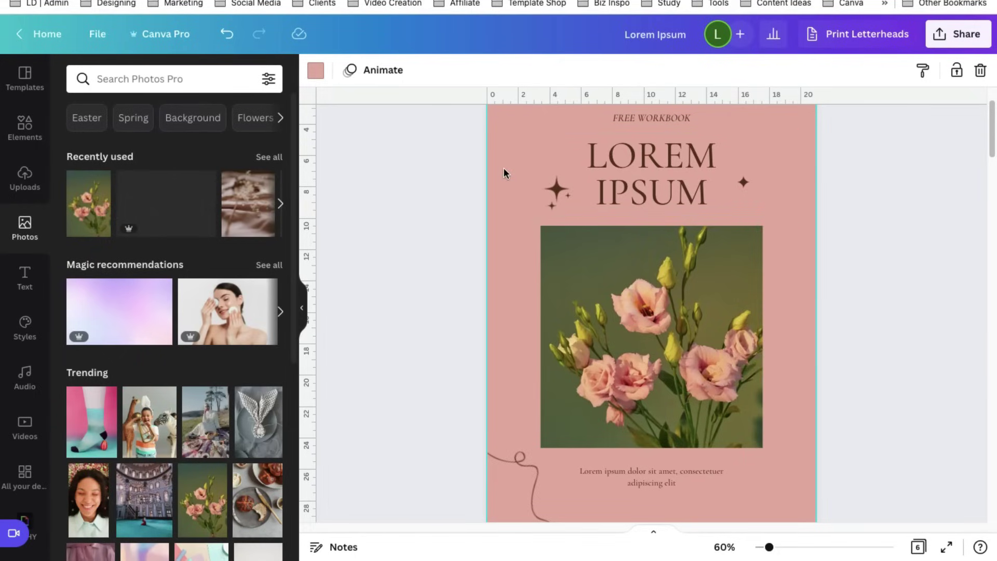
pyautogui.click(315, 70)
pyautogui.click(83, 142)
pyautogui.rightClick(154, 282)
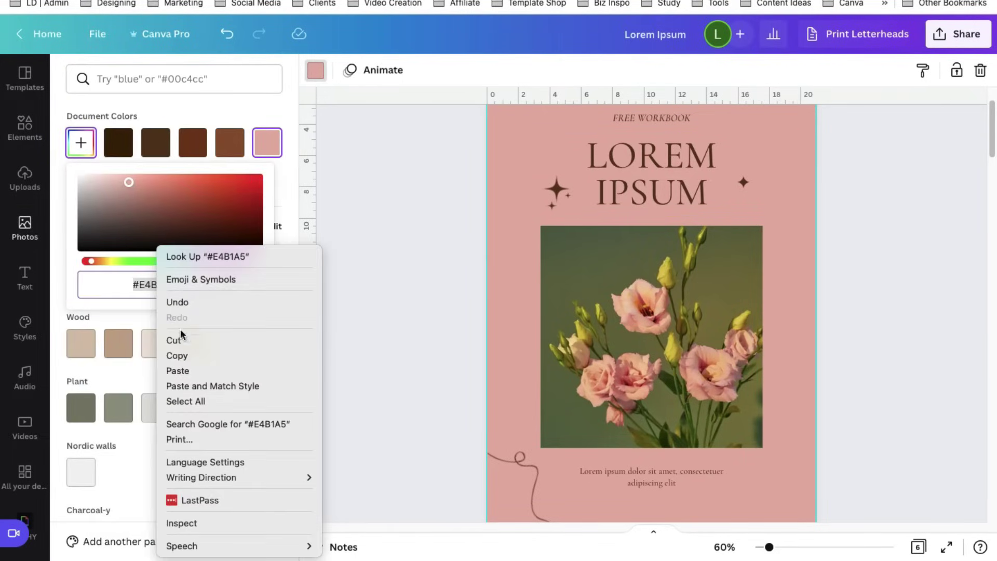
pyautogui.click(195, 354)
pyautogui.click(397, 238)
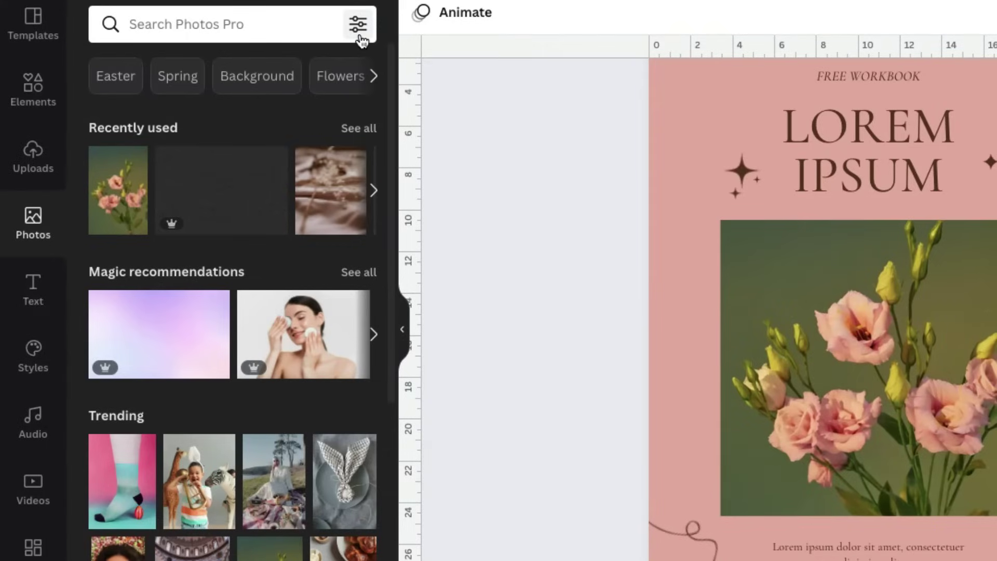
# Step: Filter the photo library by a custom colour set to that pink hex code
pyautogui.click(360, 36)
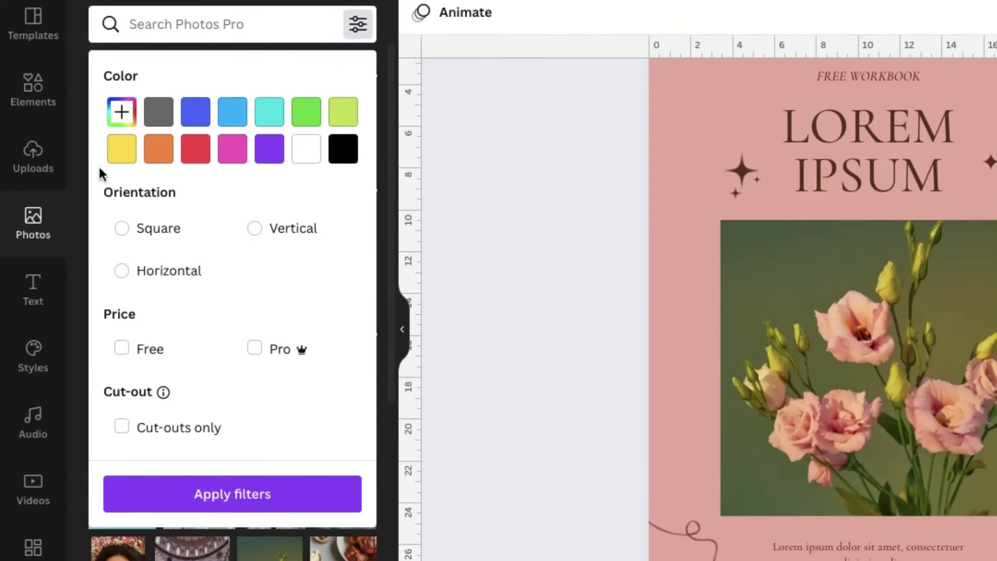
pyautogui.click(120, 125)
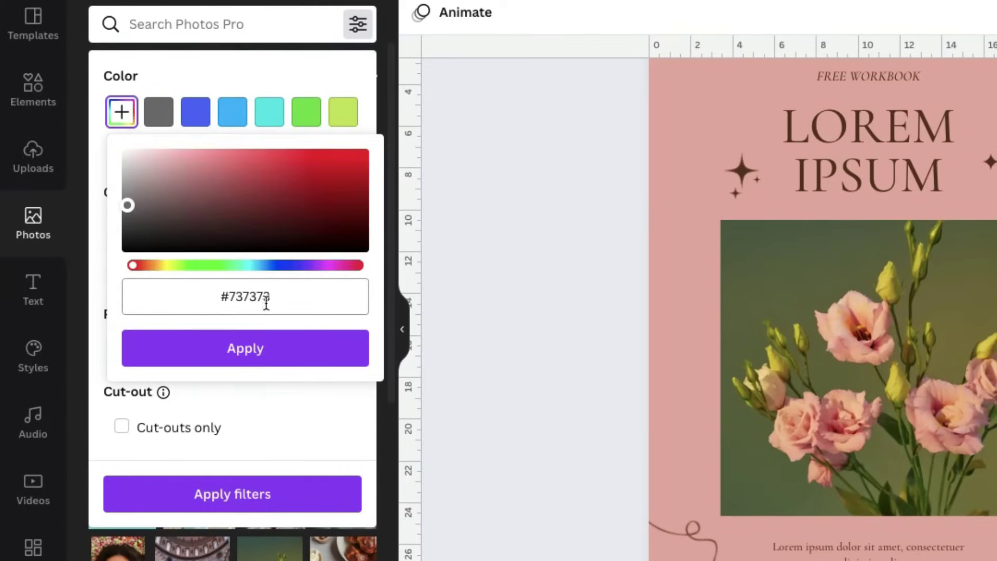
pyautogui.click(228, 295)
pyautogui.moveTo(293, 298); pyautogui.dragTo(214, 297)
pyautogui.rightClick(227, 297)
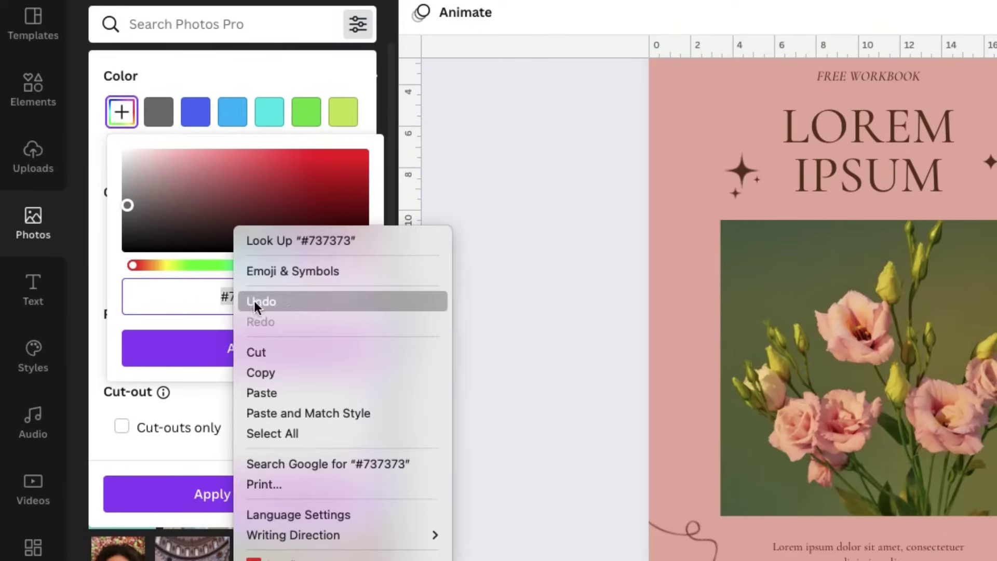
pyautogui.click(267, 392)
pyautogui.click(268, 358)
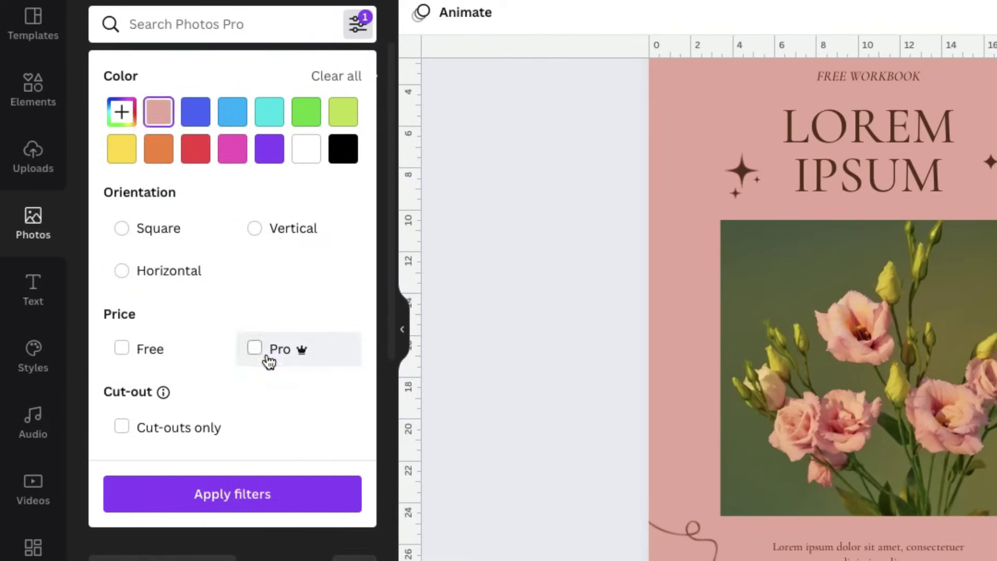
pyautogui.click(270, 494)
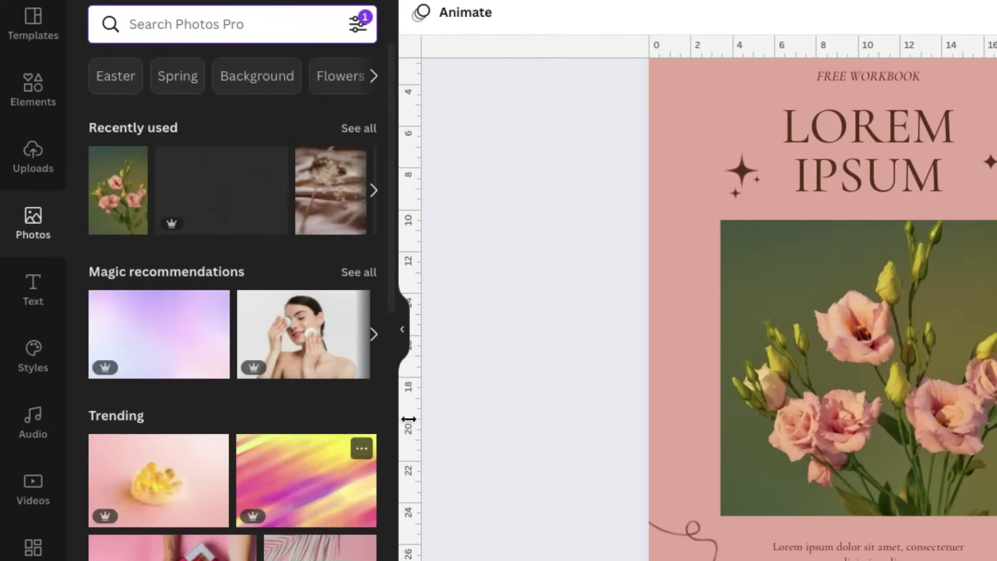
pyautogui.scroll(-4, 345, 434)
pyautogui.scroll(-6, 261, 390)
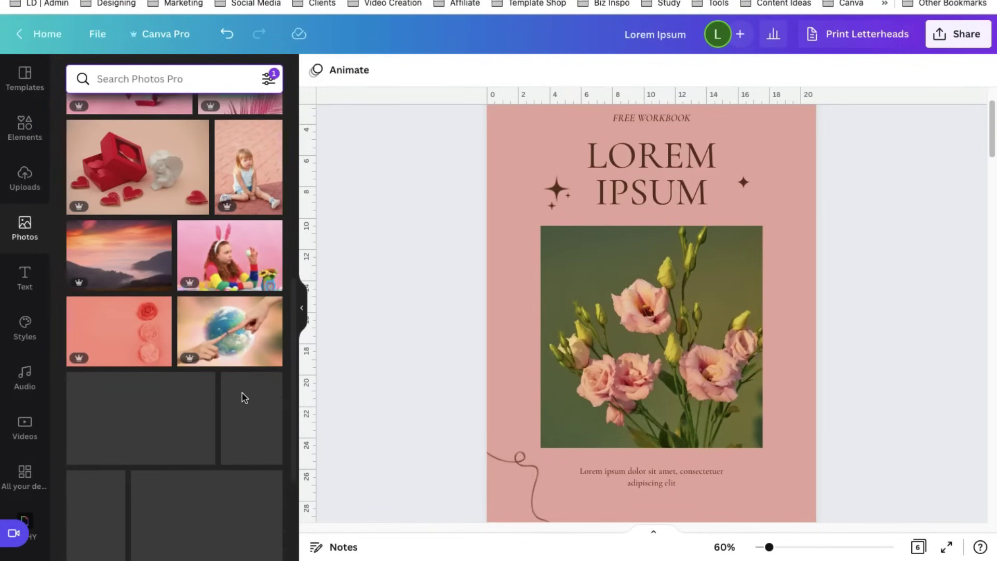
pyautogui.scroll(-4, 185, 401)
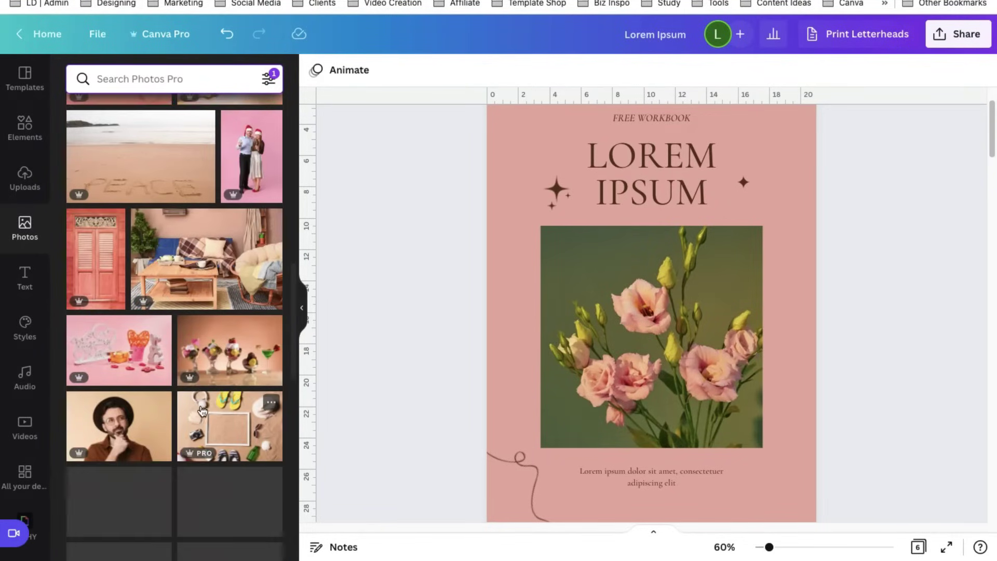
pyautogui.scroll(-5, 229, 401)
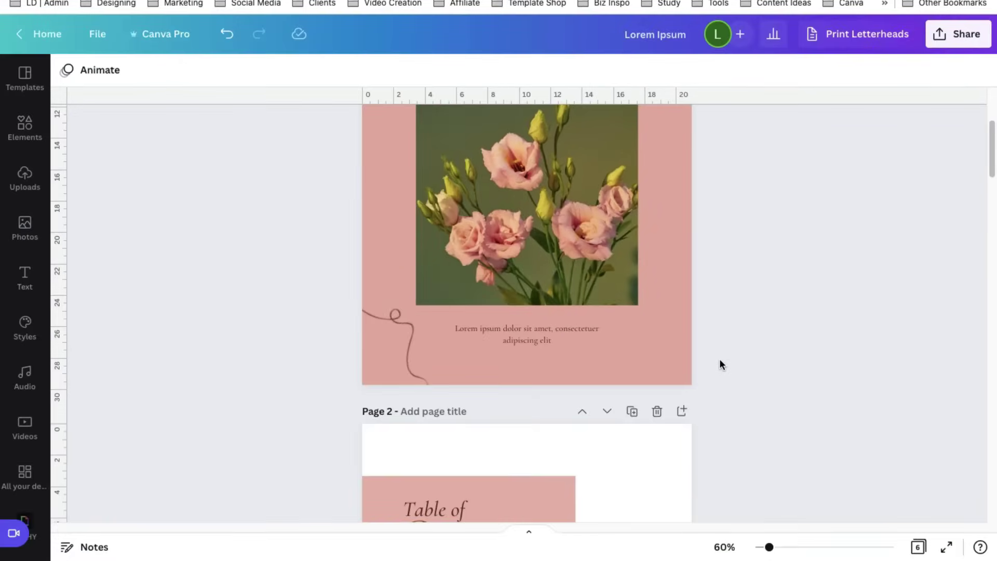
# Step: Search Elements for ABSTRACT and show only the Graphics results
pyautogui.scroll(5, 771, 499)
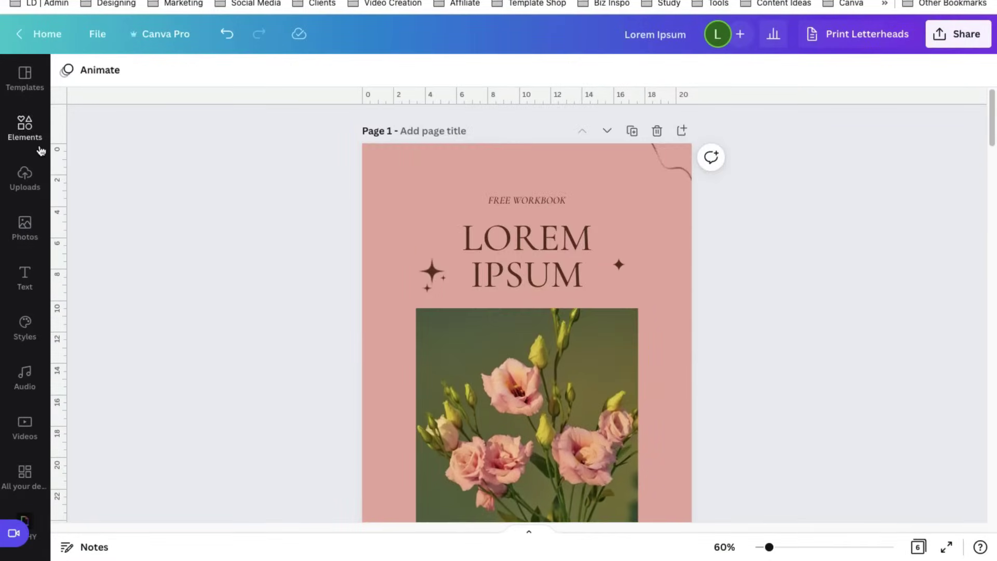
pyautogui.click(41, 151)
pyautogui.write('ABSTR')
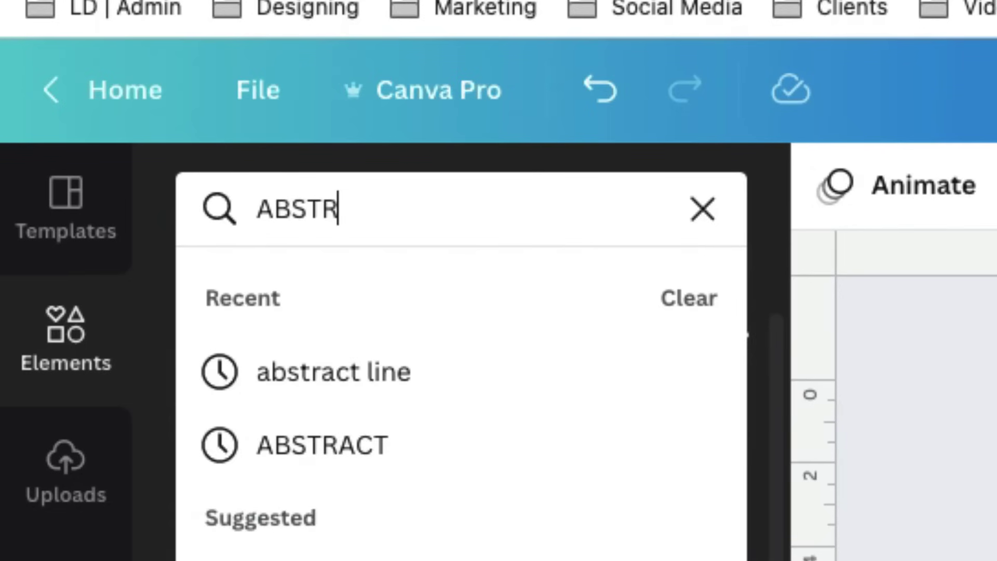
pyautogui.write('ACT')
pyautogui.press('Return')
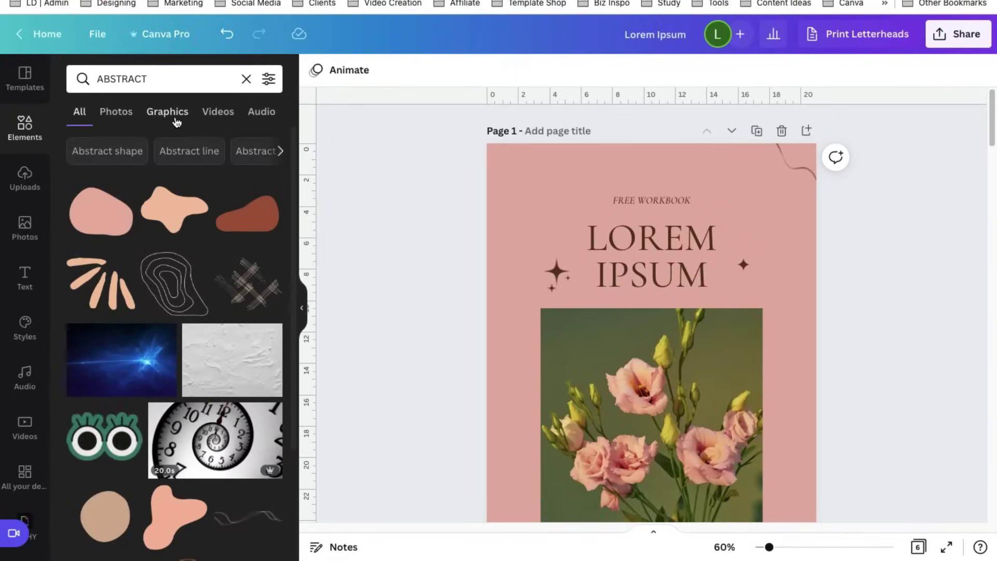
pyautogui.click(168, 112)
pyautogui.scroll(-3, 233, 358)
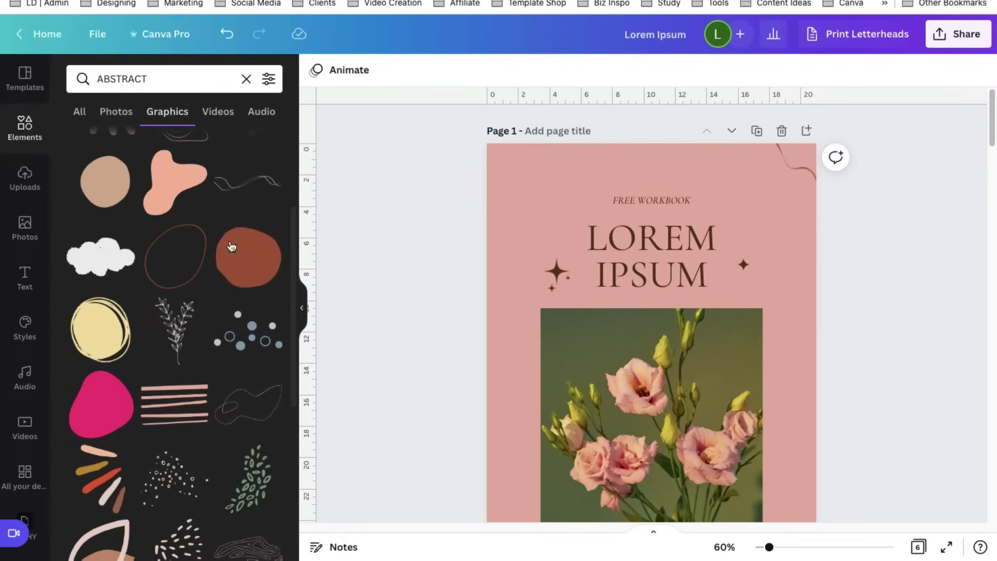
pyautogui.scroll(-1, 234, 397)
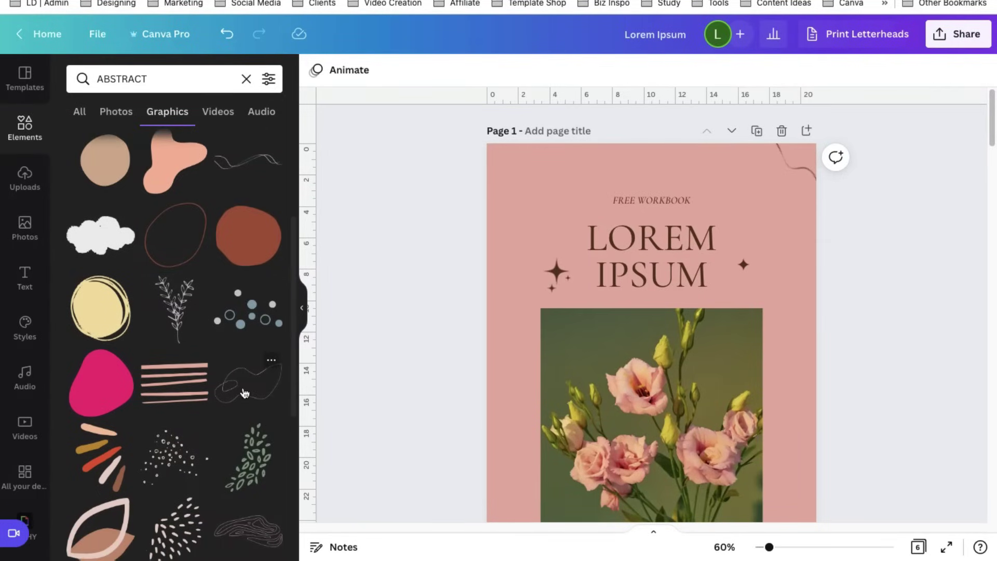
# Step: Add a line-art graphic at the cover's top-left in a document colour
pyautogui.click(244, 393)
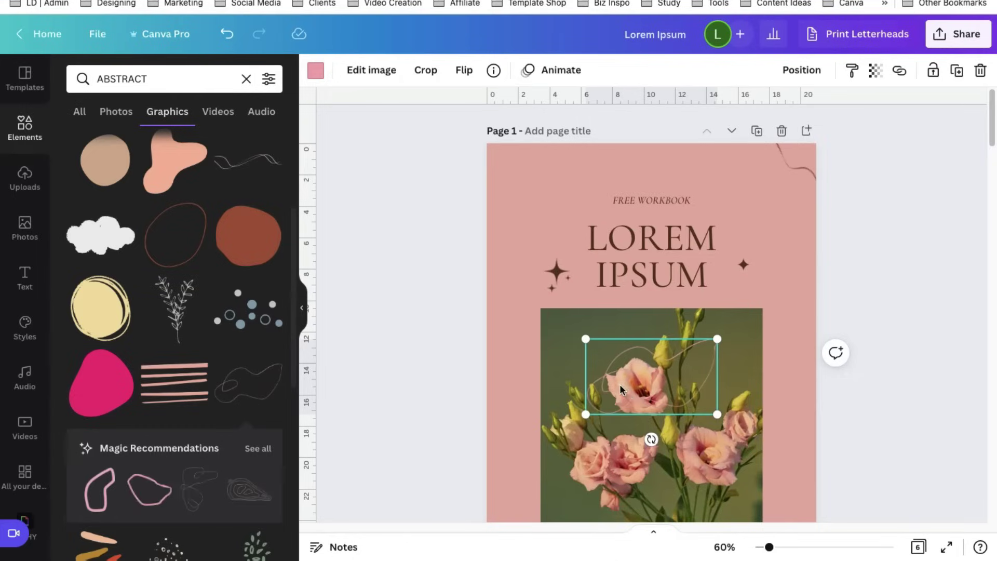
pyautogui.moveTo(614, 358); pyautogui.dragTo(502, 156)
pyautogui.click(318, 76)
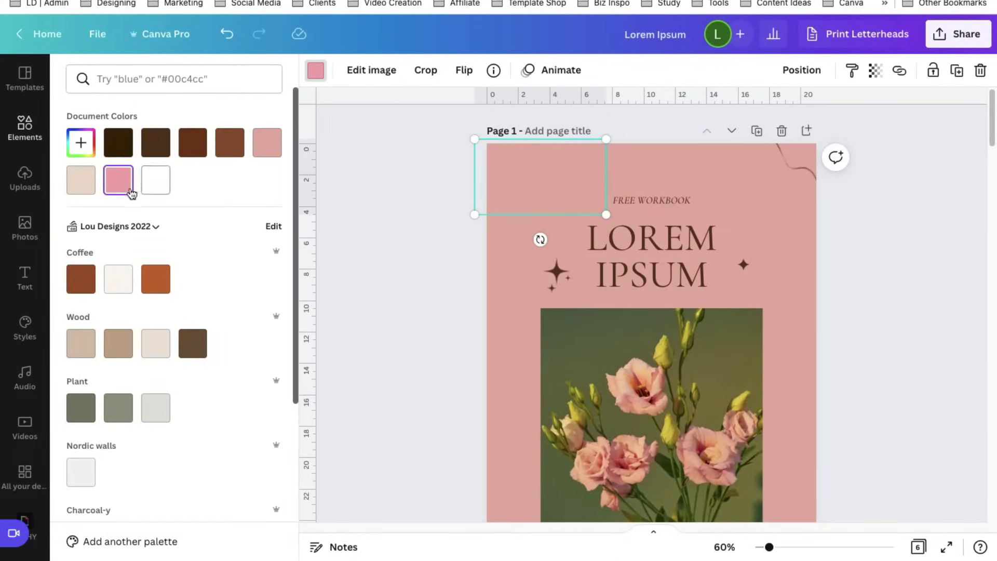
pyautogui.click(118, 143)
pyautogui.moveTo(572, 172); pyautogui.dragTo(537, 152)
pyautogui.press('Escape')
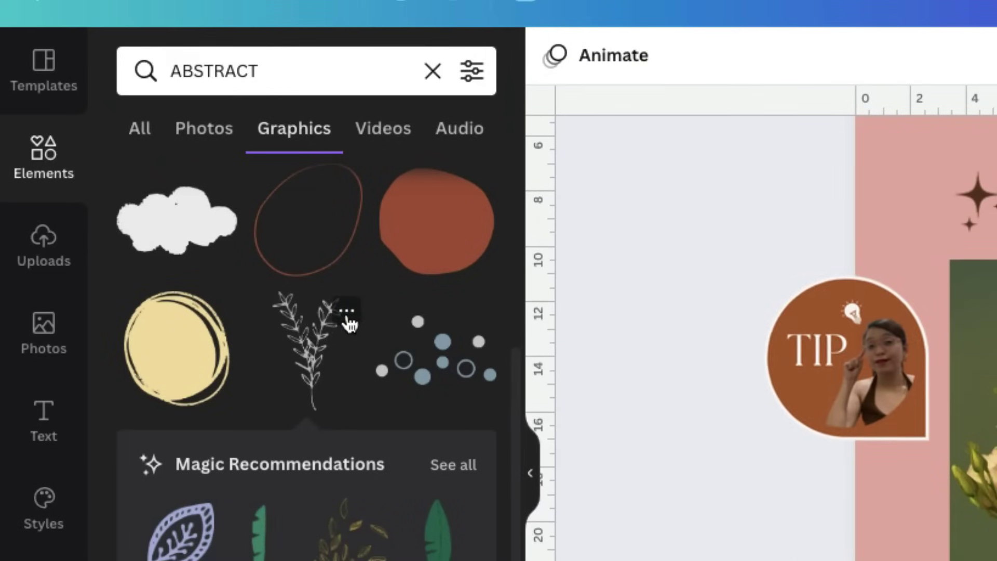
# Step: List more graphics by the designer of the watercolour plant element
pyautogui.click(346, 312)
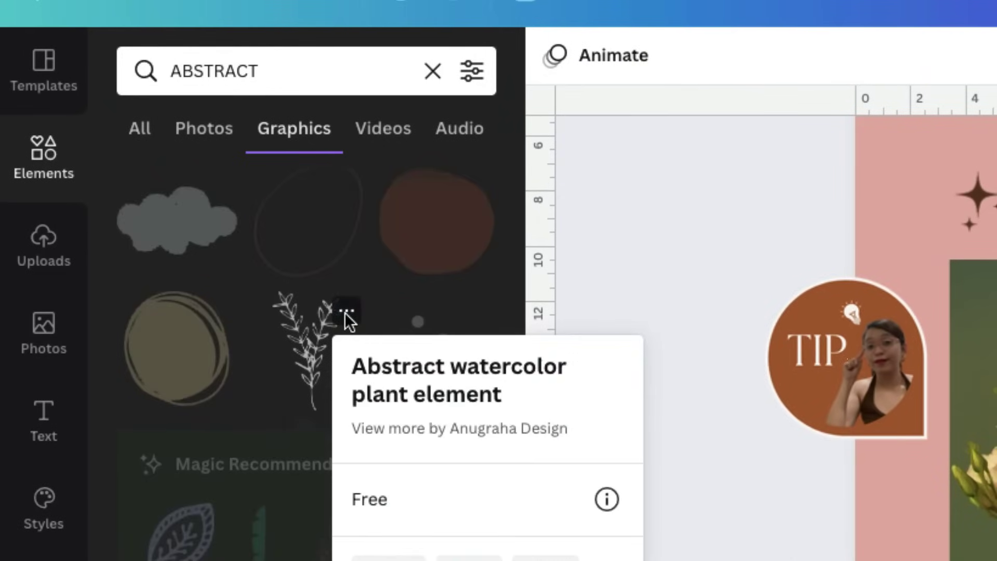
pyautogui.click(535, 441)
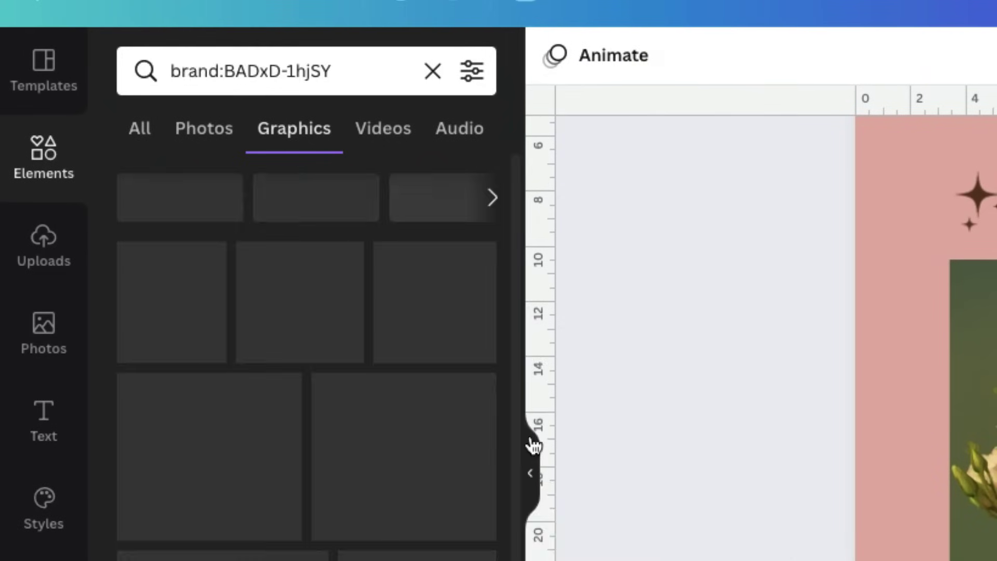
pyautogui.scroll(-10, 436, 363)
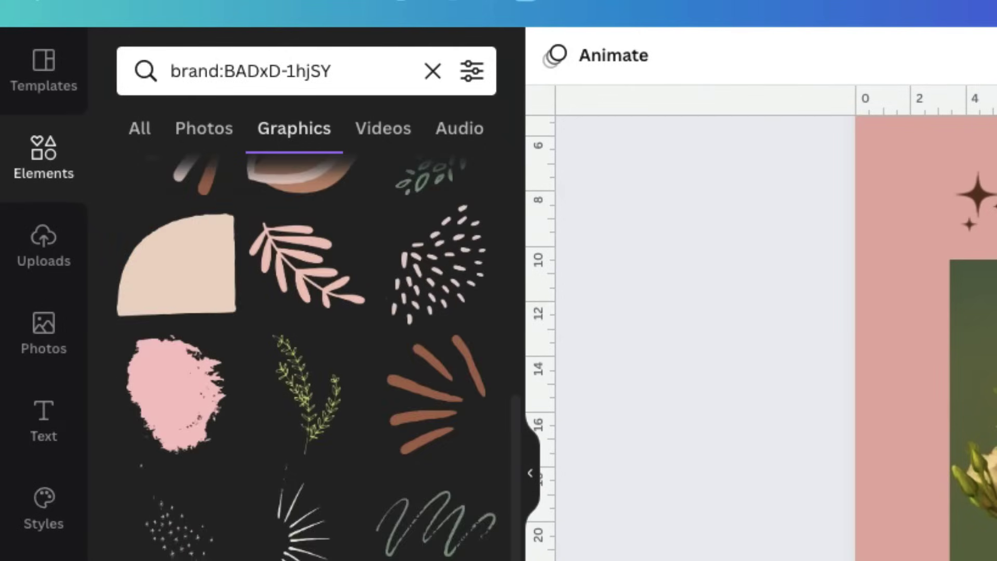
pyautogui.scroll(-10, 436, 371)
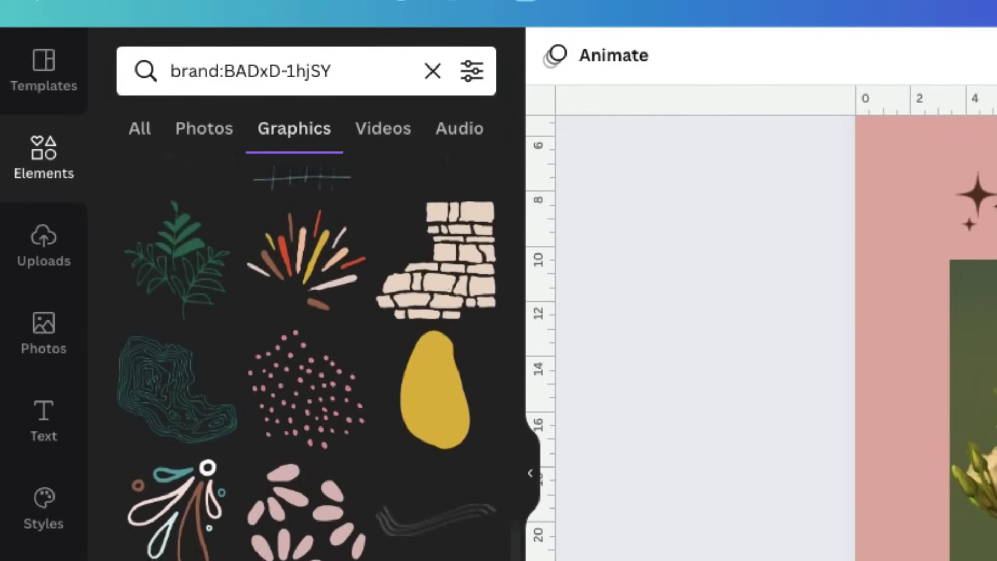
pyautogui.scroll(-2, 456, 520)
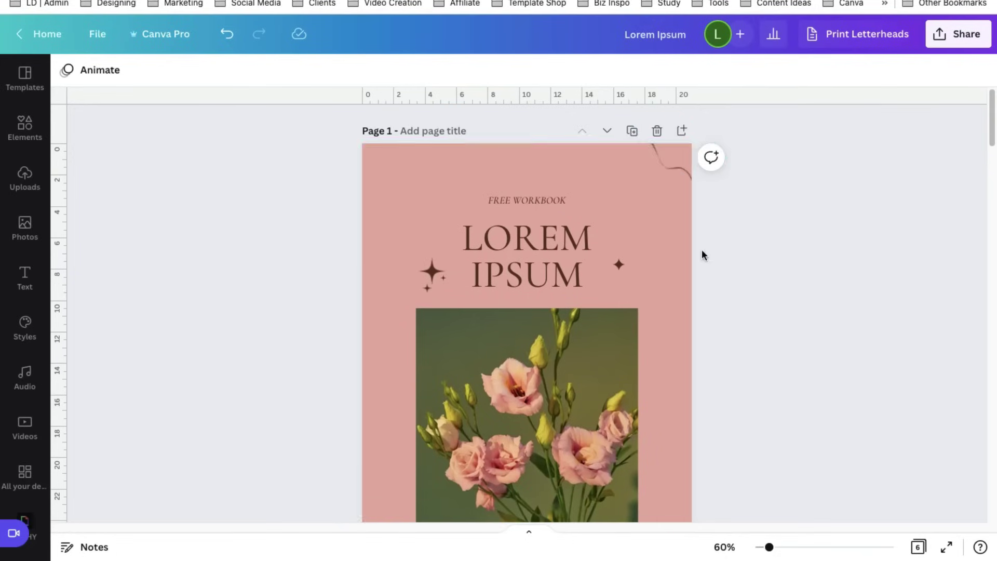
pyautogui.click(677, 169)
# Step: Paste a copy of the cover's top-right curly line onto page 2's top-right corner
pyautogui.click(406, 248)
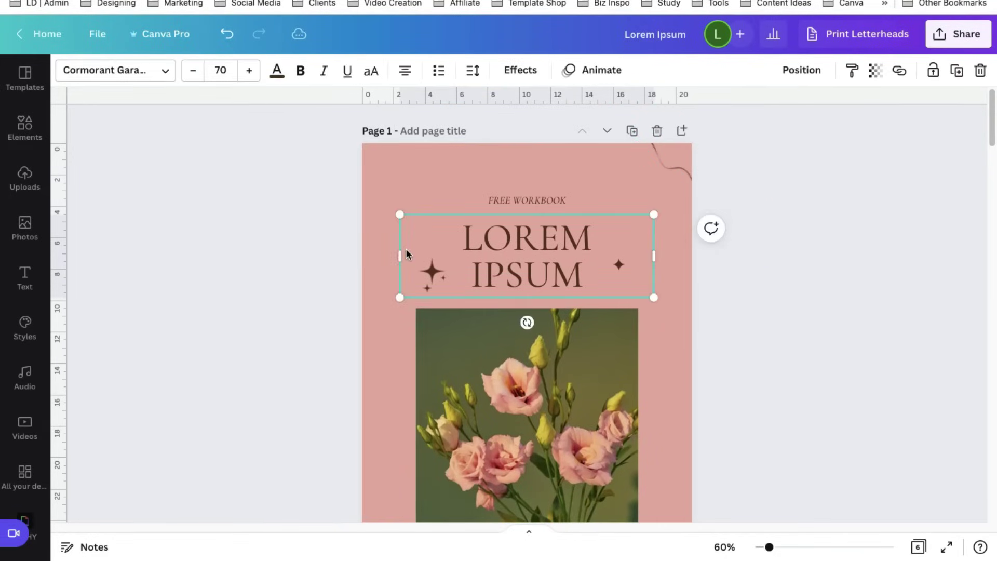
pyautogui.scroll(-4, 301, 395)
pyautogui.click(299, 395)
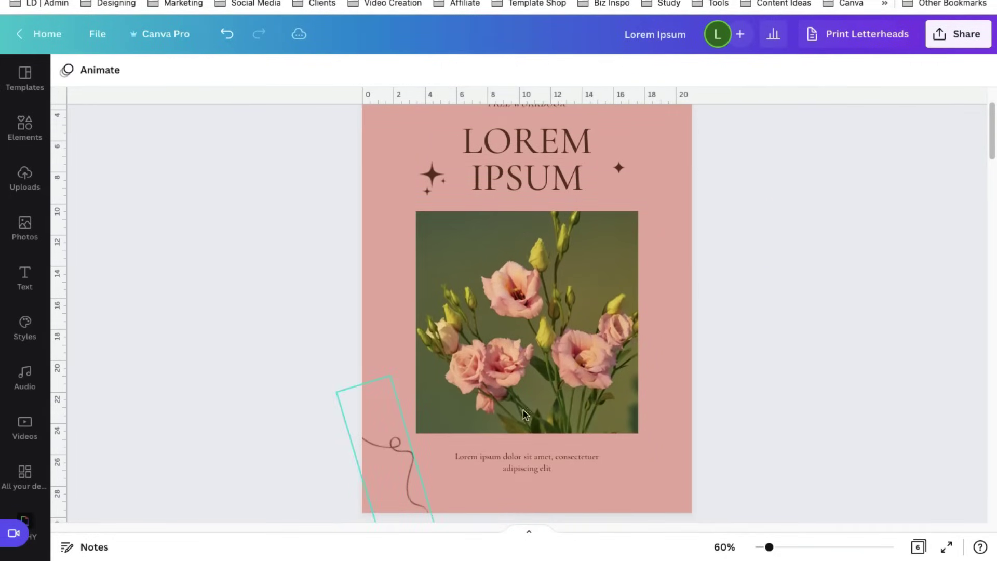
pyautogui.scroll(4, 467, 322)
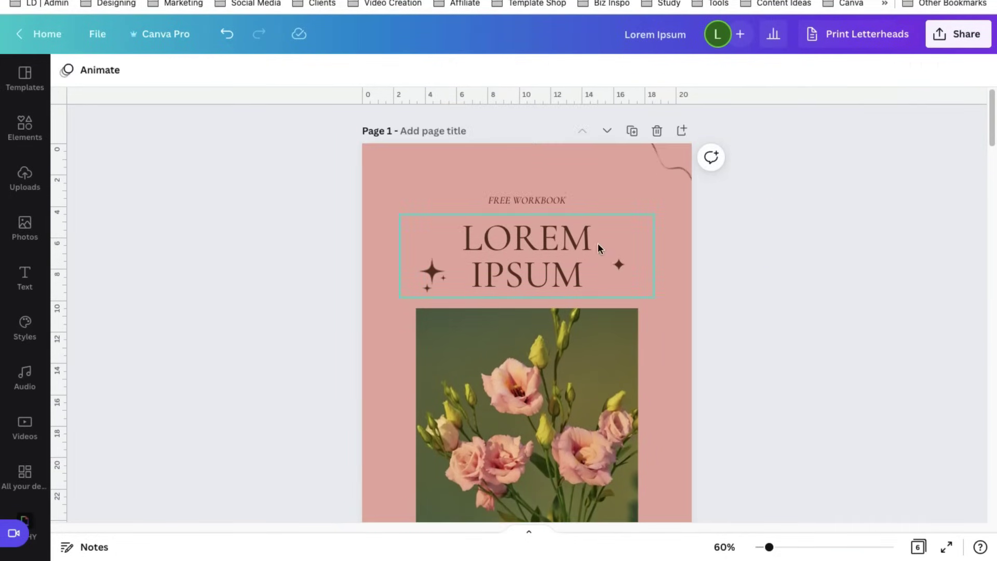
pyautogui.rightClick(675, 161)
pyautogui.click(699, 179)
pyautogui.scroll(-10, 696, 353)
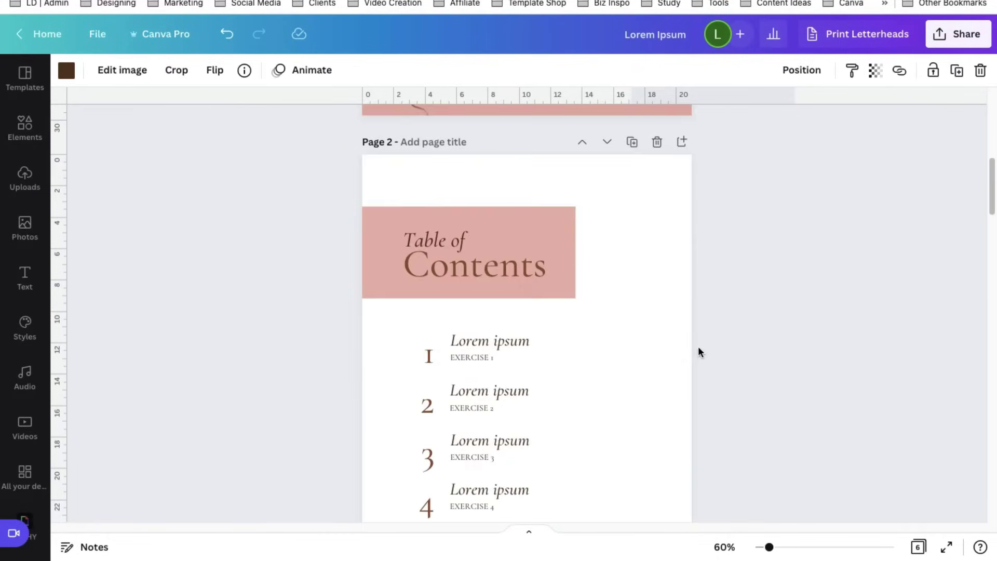
pyautogui.rightClick(629, 260)
pyautogui.click(593, 335)
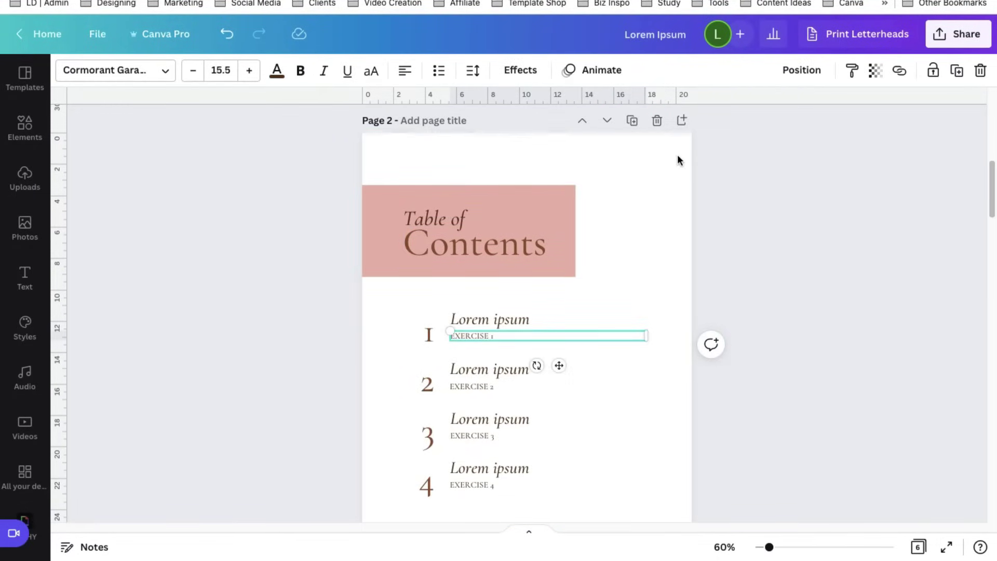
pyautogui.hotkey('ctrl', 'v')
pyautogui.hotkey('ctrl', 'alt', 'g')
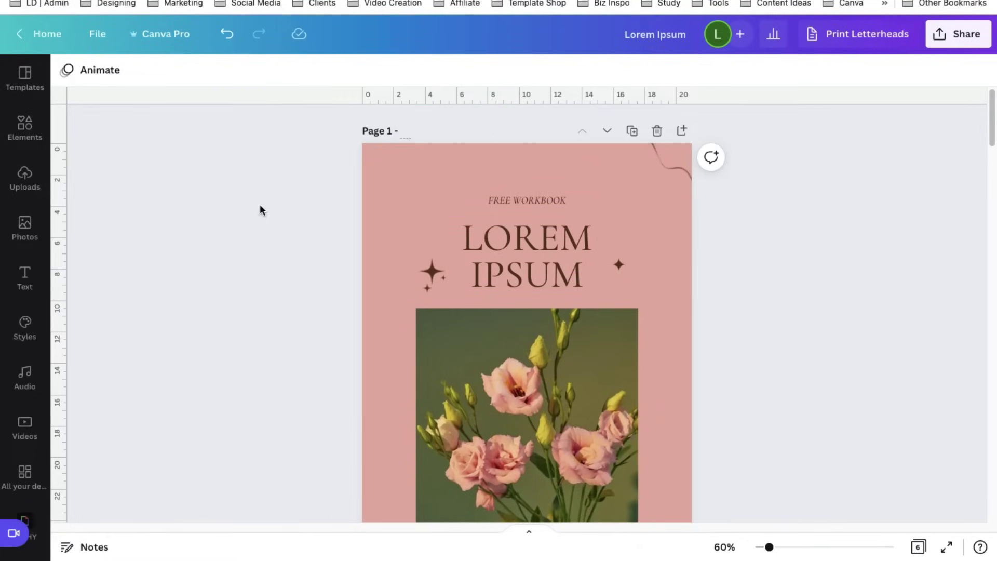
# Step: Name the pages COVER, TABLE OF CONTENTS and EXERCISE 1
pyautogui.scroll(-8, 292, 341)
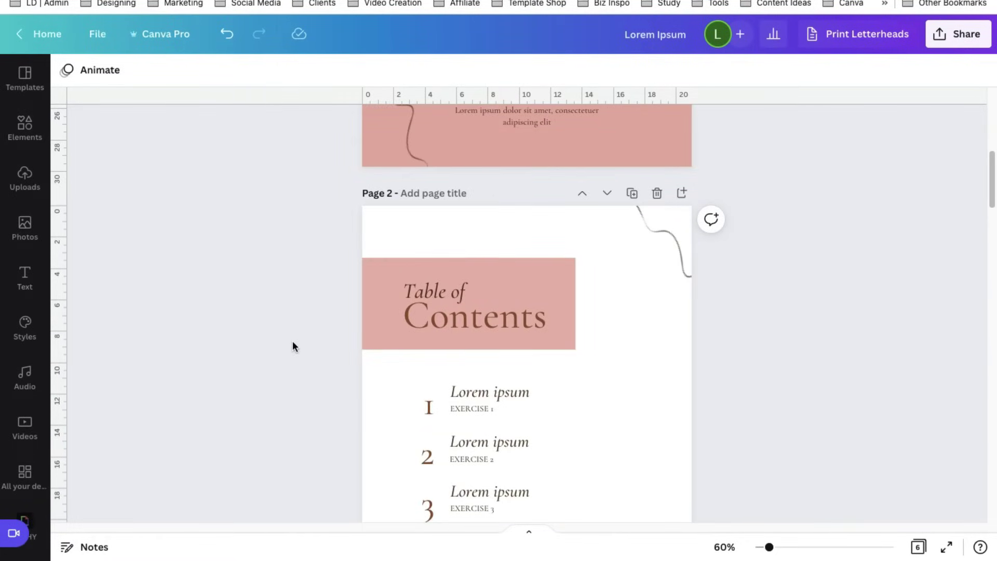
pyautogui.scroll(8, 292, 344)
pyautogui.click(423, 133)
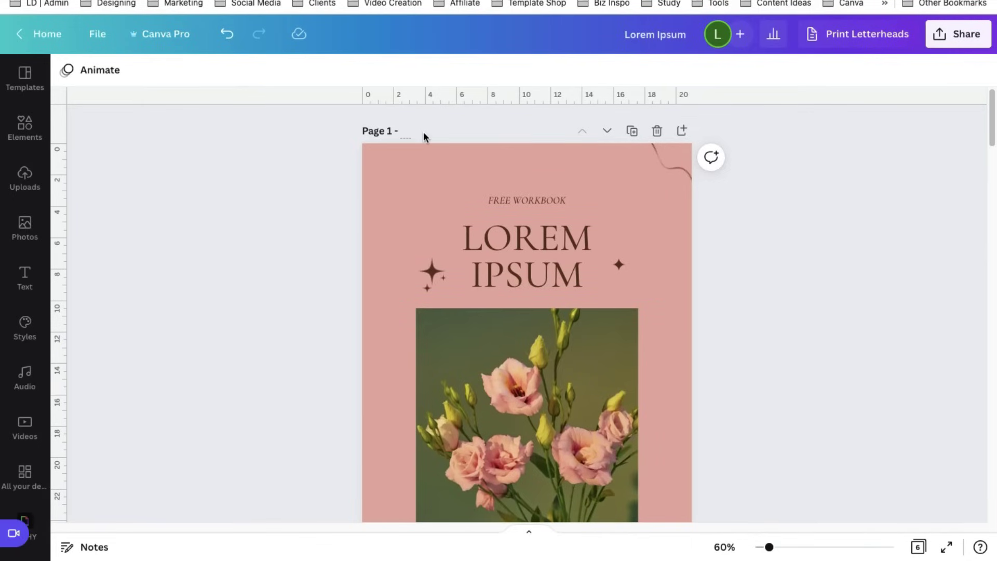
pyautogui.write('COVER')
pyautogui.scroll(-8, 417, 292)
pyautogui.click(424, 231)
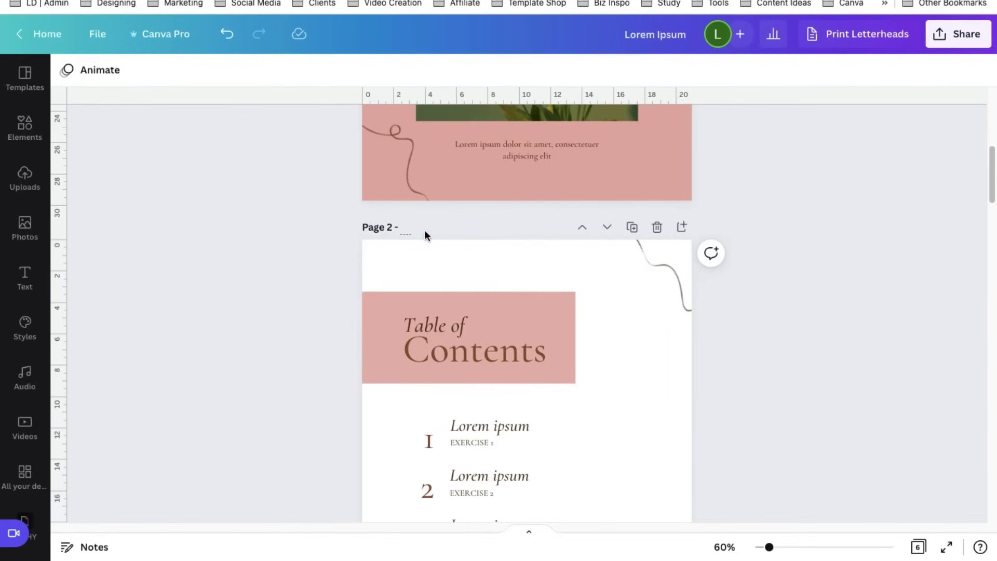
pyautogui.write('TABLE OF CONTE')
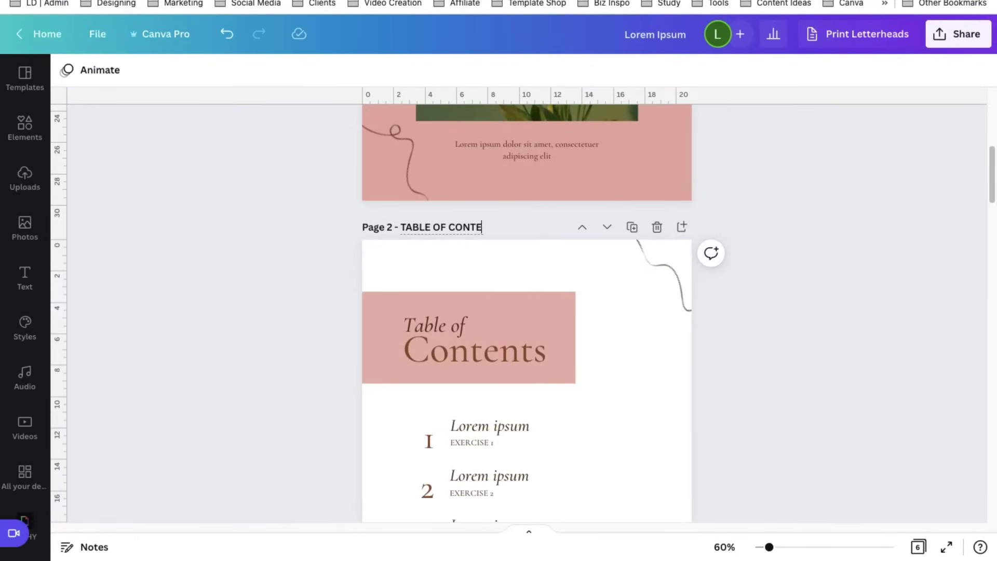
pyautogui.write('NTS')
pyautogui.press('Return')
pyautogui.scroll(-9, 223, 392)
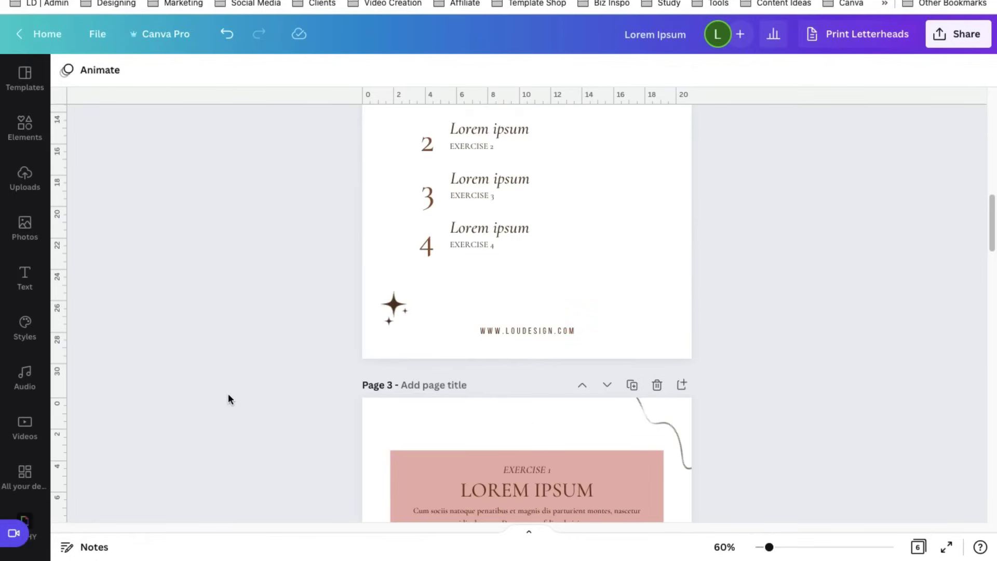
pyautogui.click(453, 283)
pyautogui.write('EXERCIS')
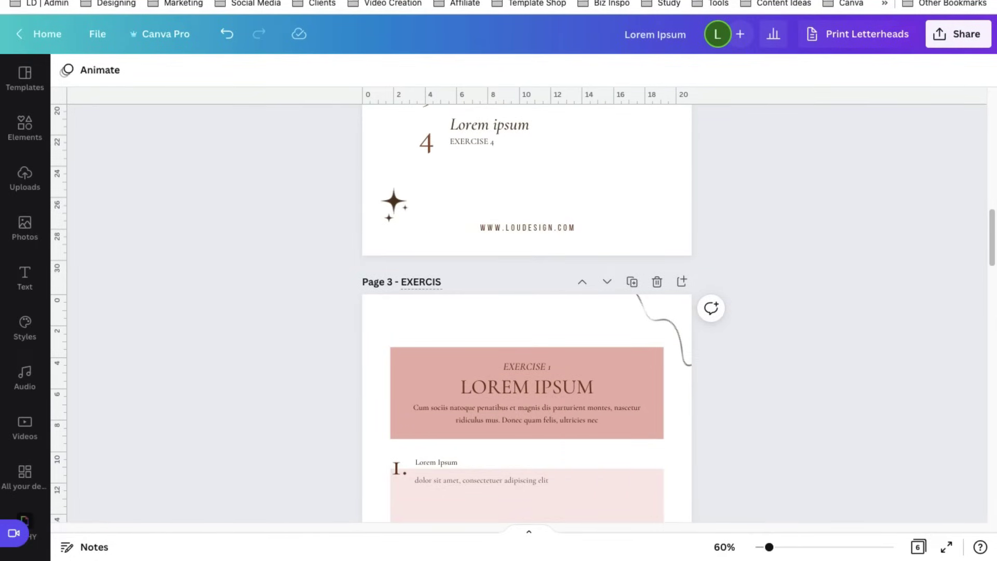
pyautogui.write('E 1')
pyautogui.press('Return')
pyautogui.scroll(4, 596, 452)
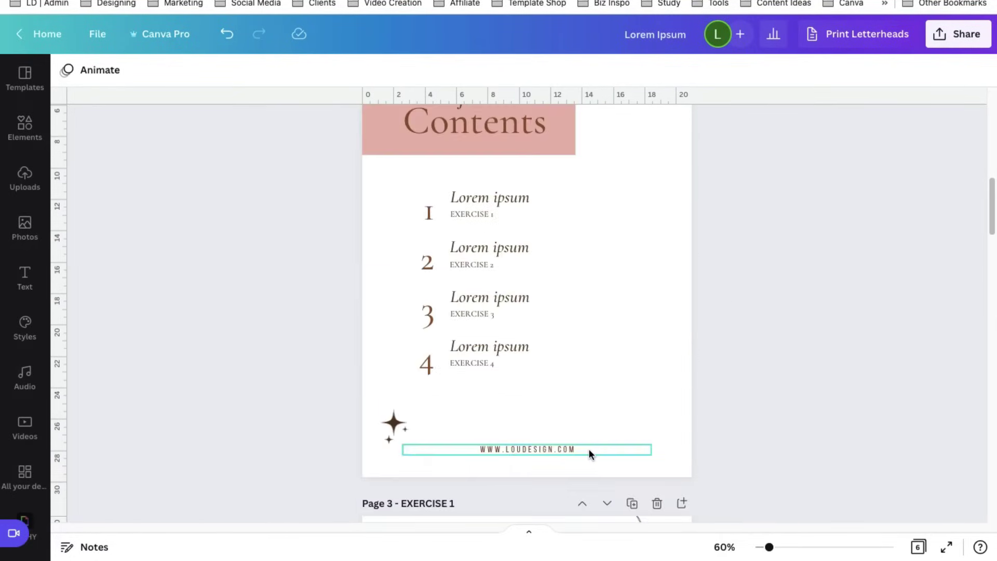
pyautogui.click(589, 450)
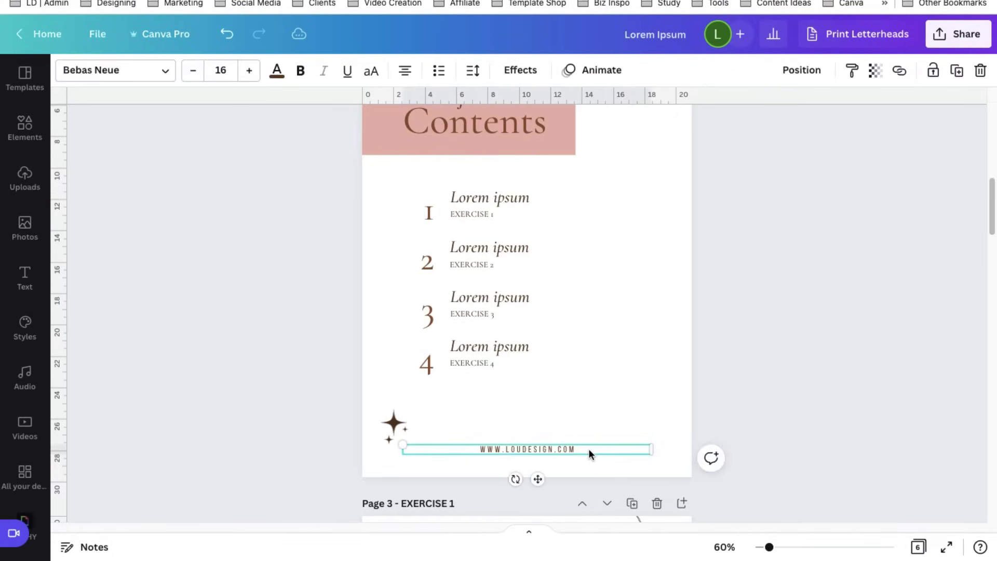
pyautogui.click(666, 393)
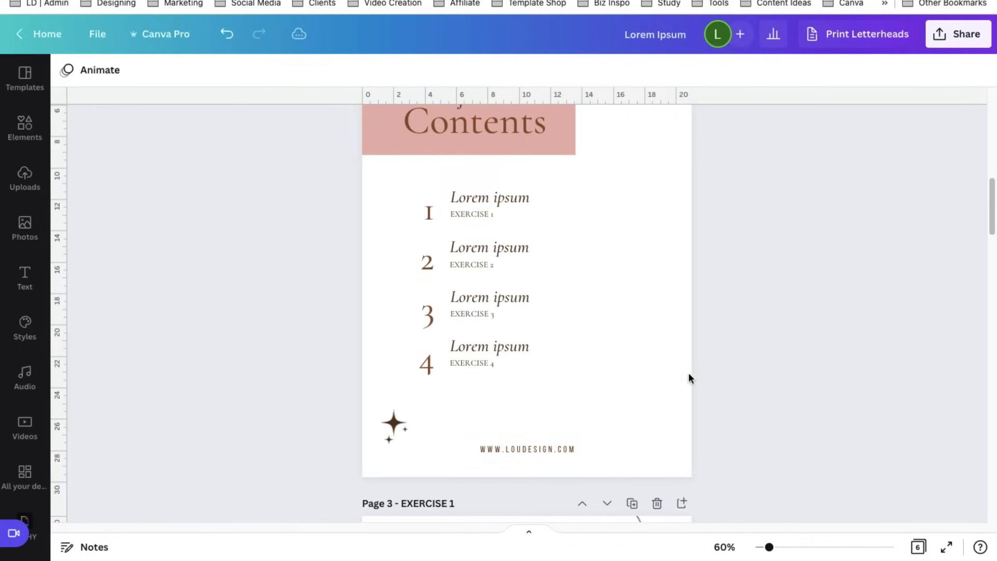
pyautogui.click(540, 450)
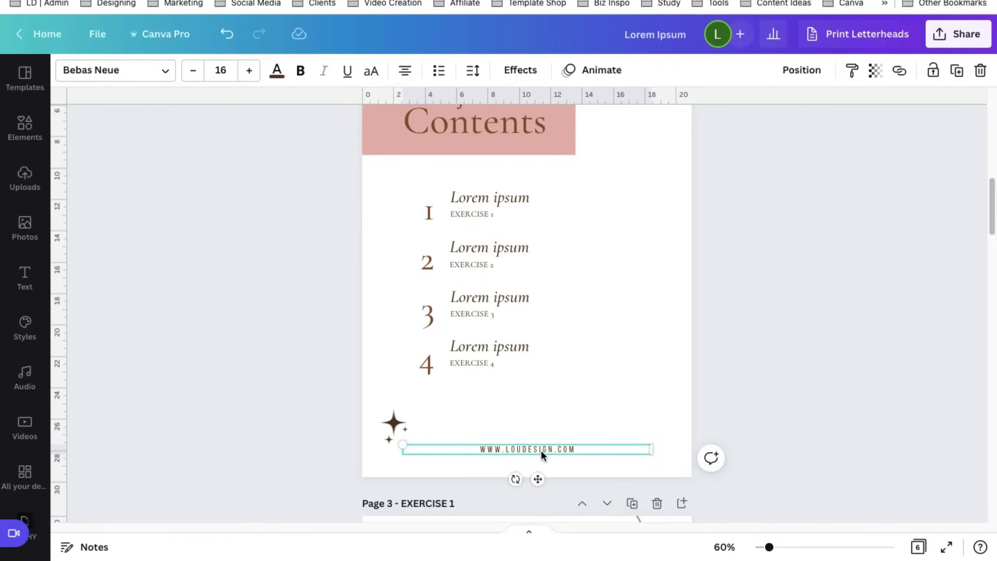
pyautogui.click(735, 341)
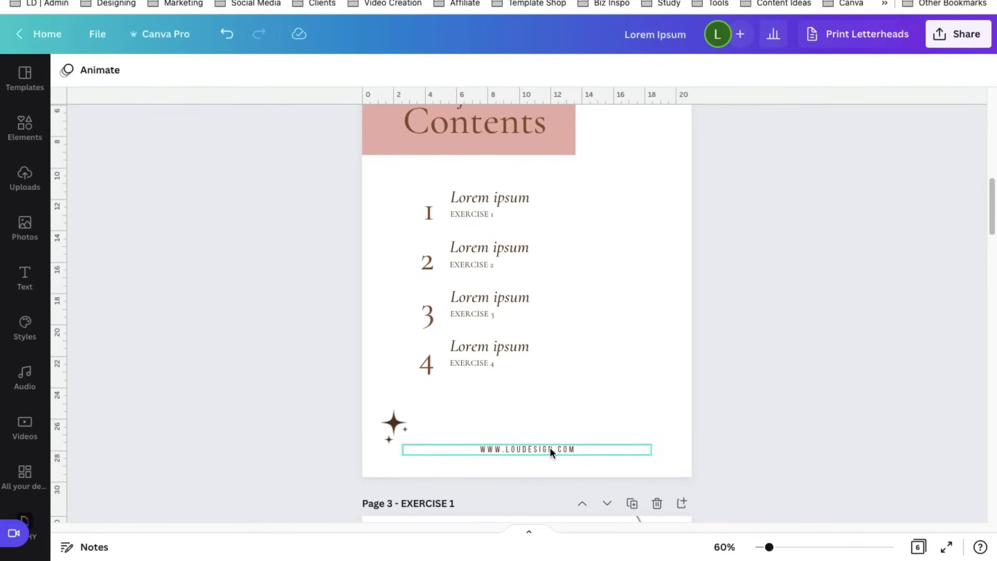
pyautogui.click(550, 450)
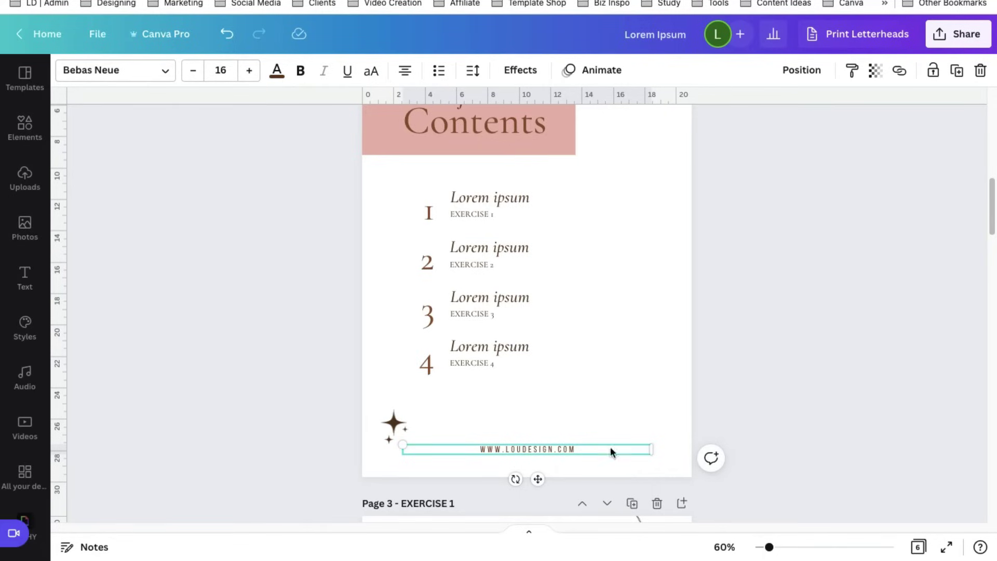
pyautogui.hotkey('ctrl', 'a')
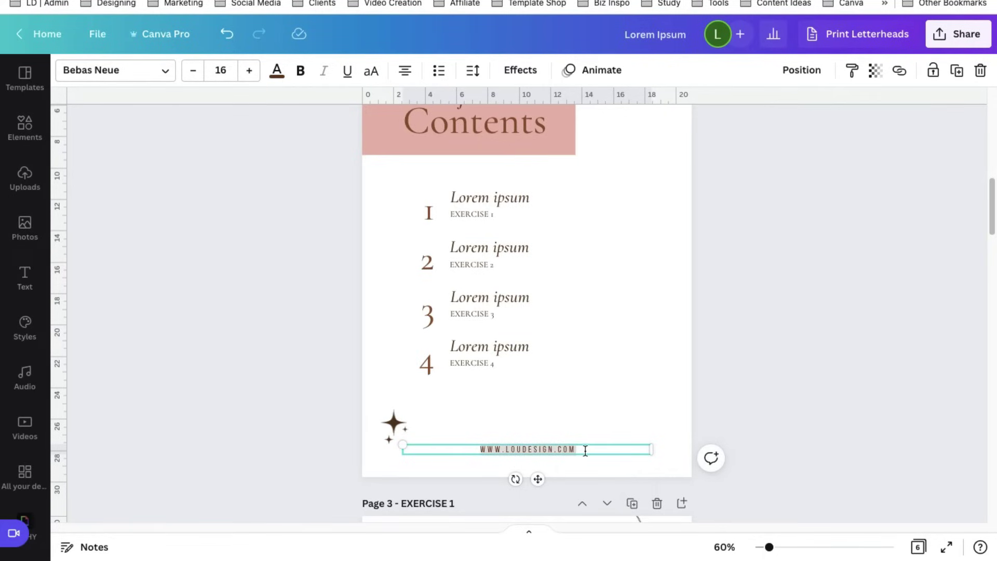
pyautogui.rightClick(581, 451)
pyautogui.click(607, 341)
pyautogui.click(776, 368)
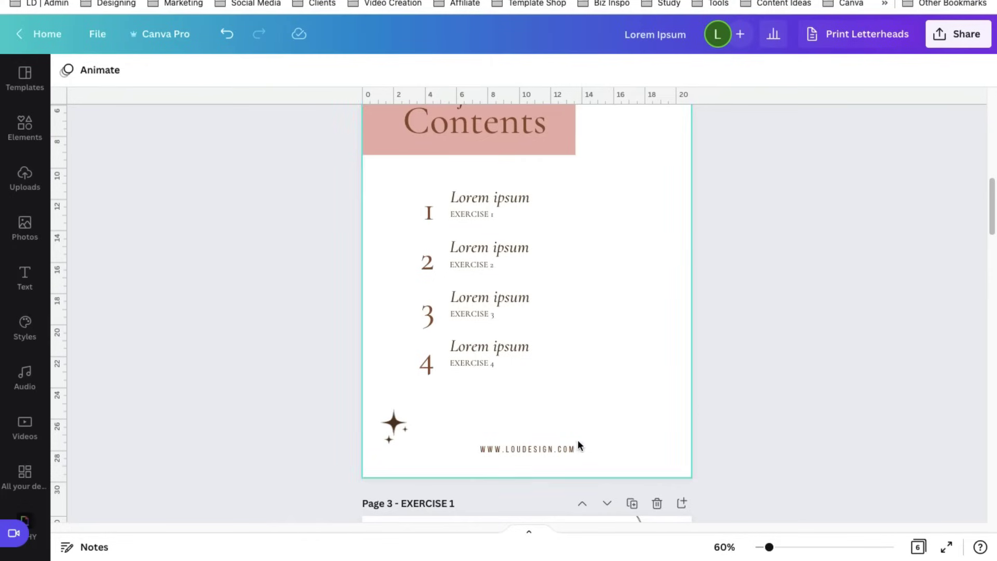
pyautogui.click(552, 453)
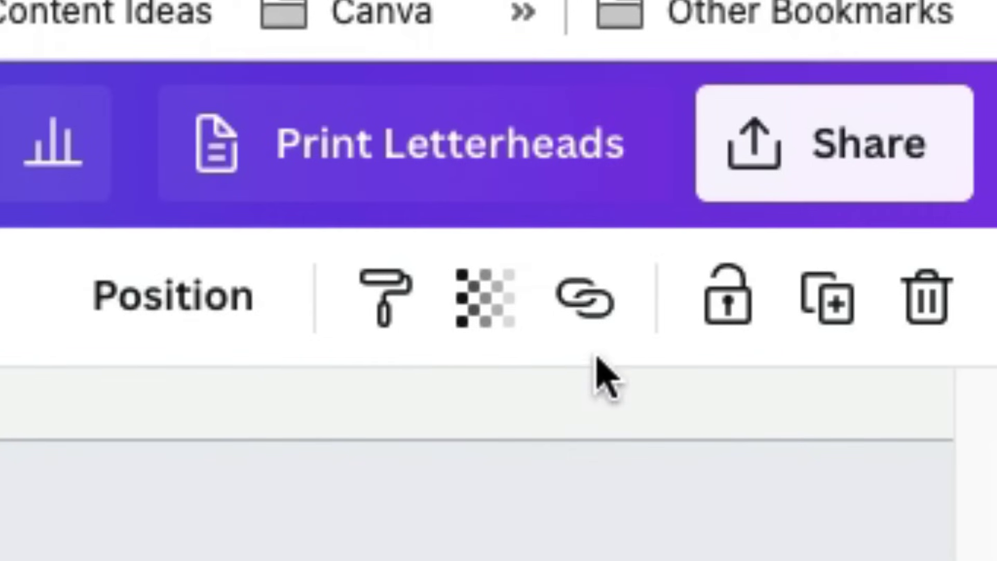
pyautogui.click(589, 309)
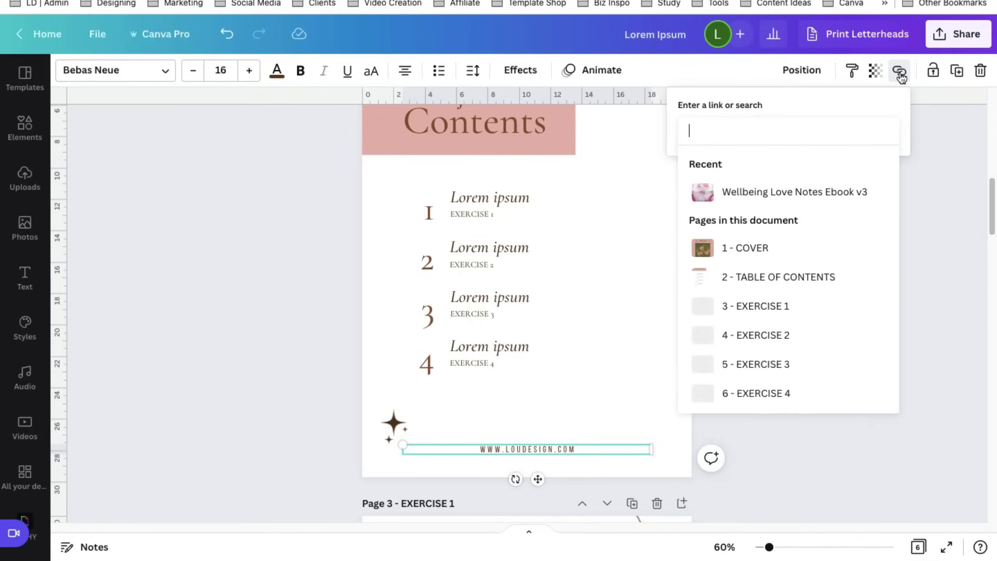
pyautogui.rightClick(750, 130)
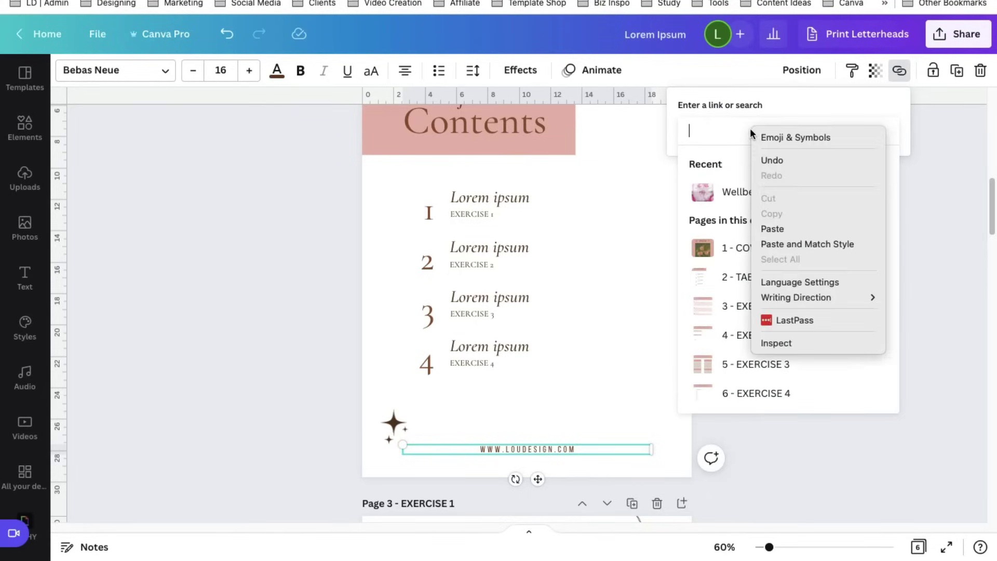
pyautogui.click(769, 225)
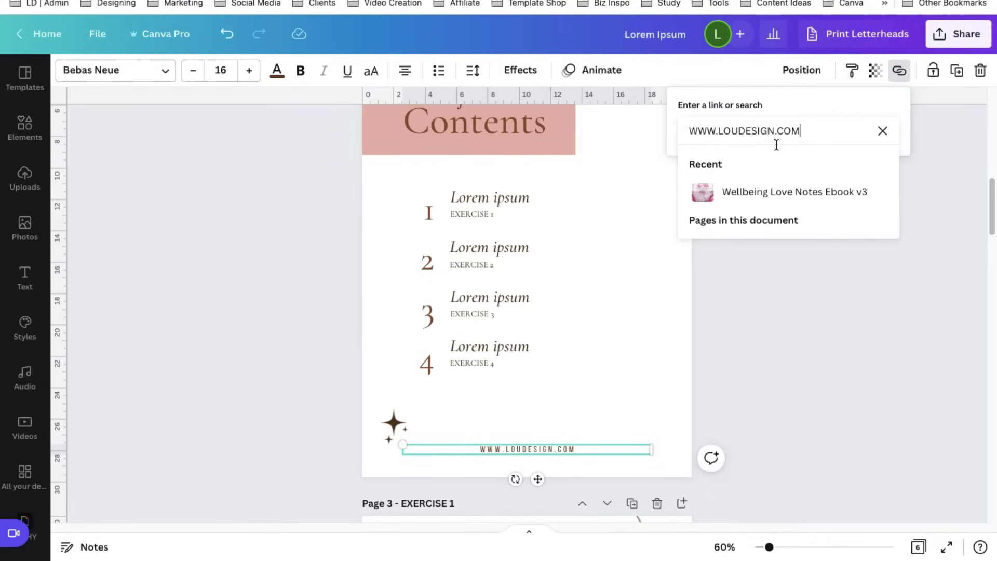
pyautogui.press('Return')
pyautogui.click(795, 266)
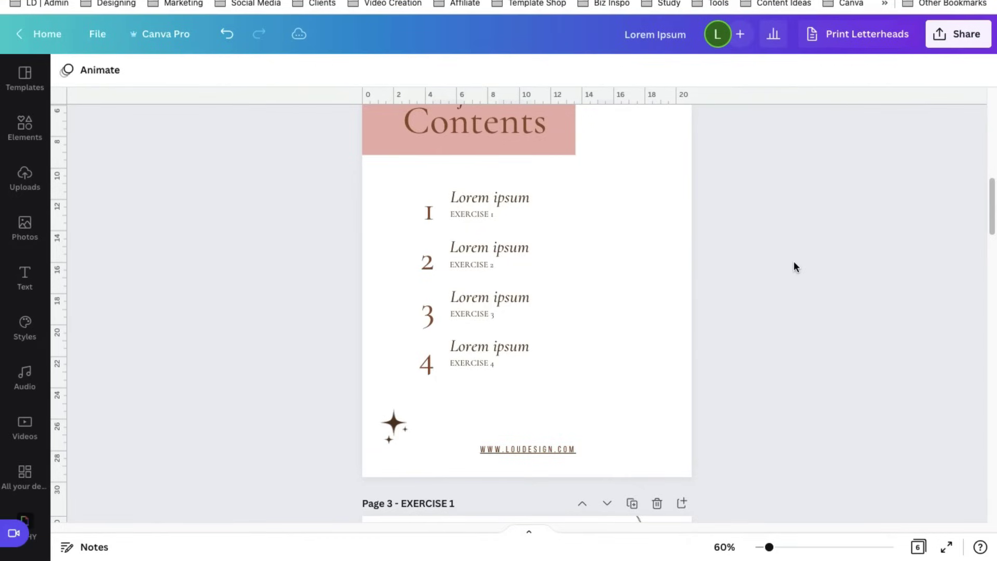
# Step: Zoom to 130% and take the underline off the linked footer
pyautogui.moveTo(769, 547); pyautogui.dragTo(789, 547)
pyautogui.click(566, 282)
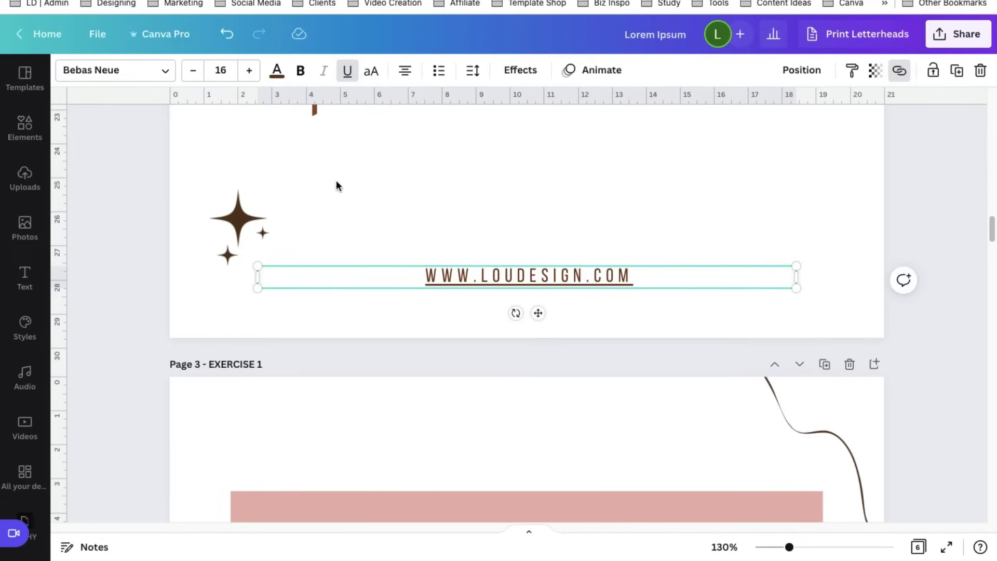
pyautogui.click(347, 72)
pyautogui.click(667, 316)
pyautogui.press('super+z')
pyautogui.scroll(-3, 859, 187)
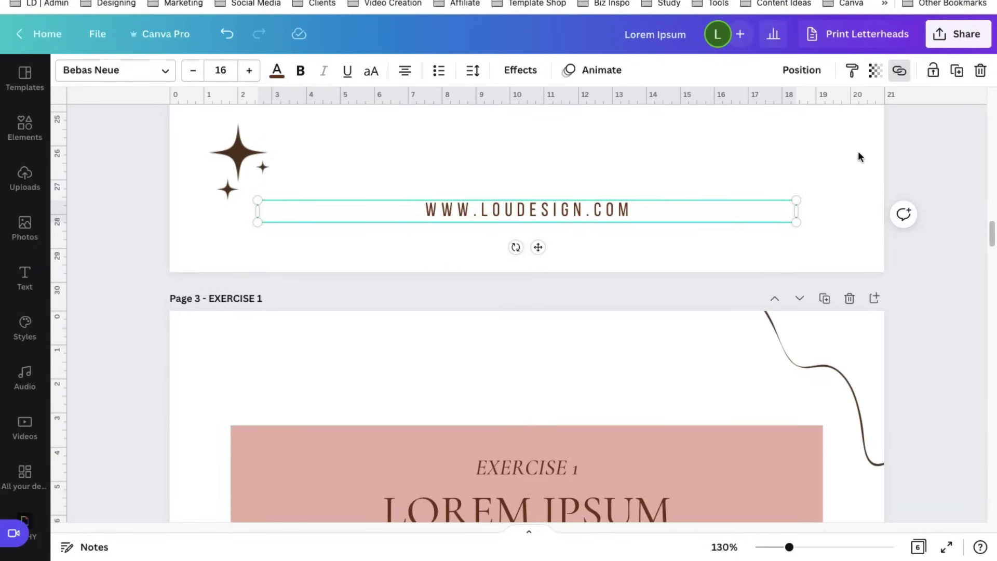
pyautogui.scroll(1, 839, 482)
pyautogui.scroll(-5, 660, 441)
pyautogui.scroll(-15, 657, 405)
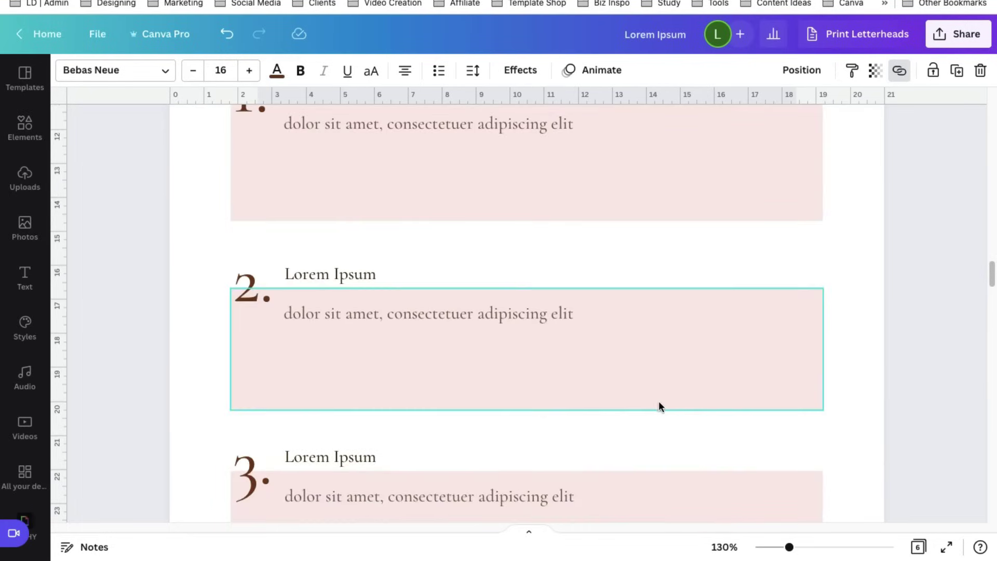
pyautogui.scroll(15, 684, 282)
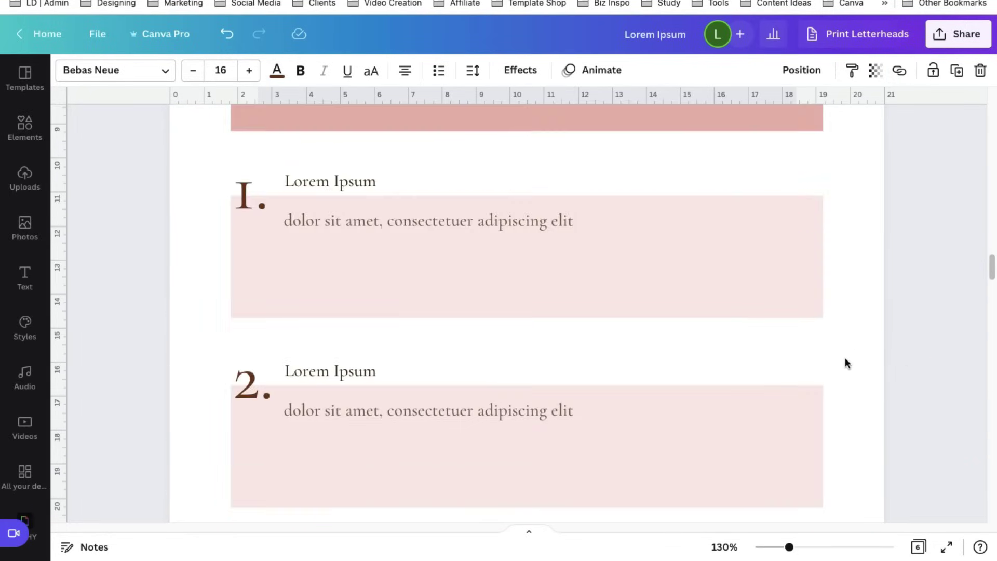
# Step: Replace page 3's footer with a copy of page 2's linked footer
pyautogui.click(534, 251)
pyautogui.rightClick(536, 251)
pyautogui.click(556, 278)
pyautogui.scroll(-15, 802, 384)
pyautogui.scroll(-6, 649, 412)
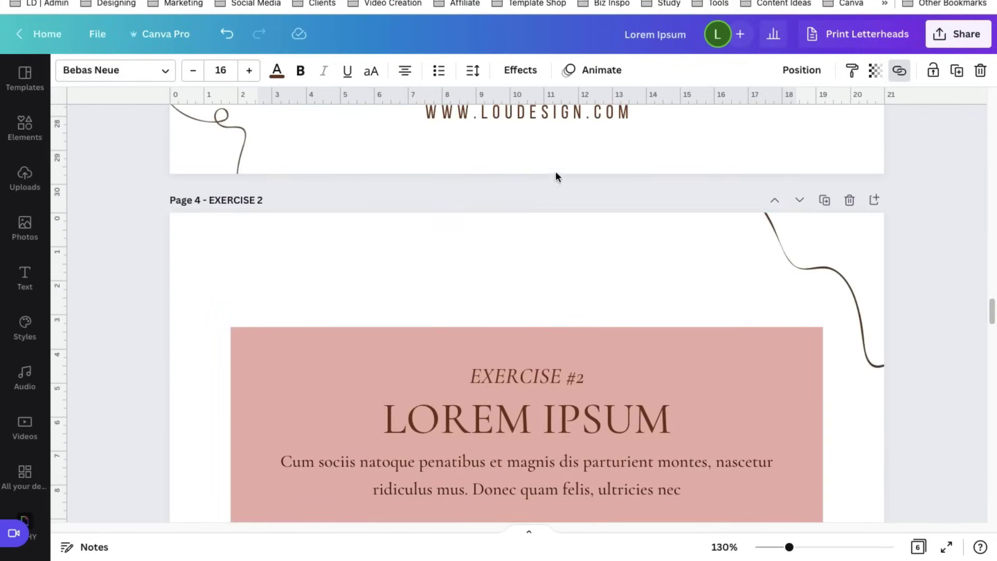
pyautogui.click(538, 112)
pyautogui.press('Delete')
pyautogui.scroll(5, 559, 260)
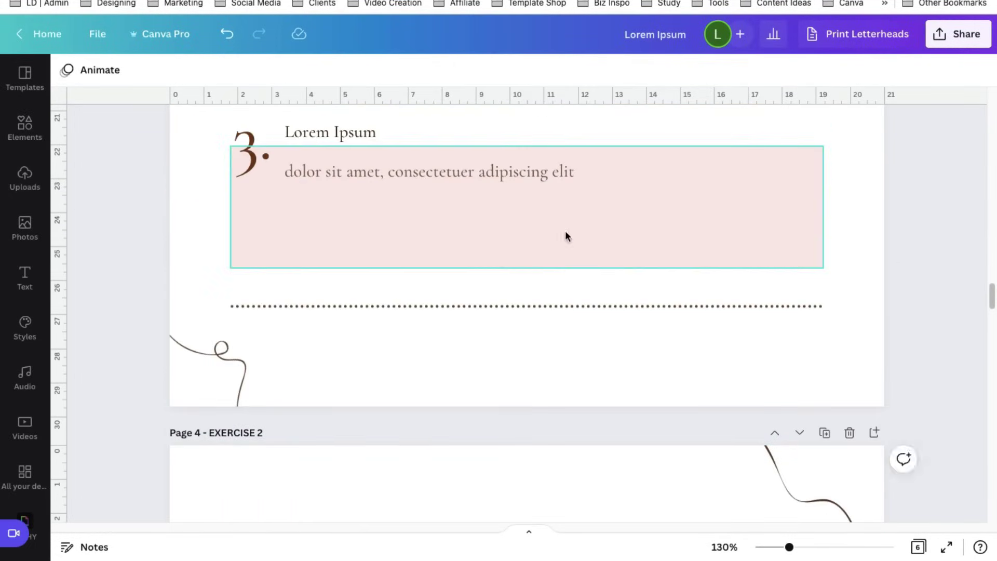
pyautogui.rightClick(527, 374)
pyautogui.click(548, 364)
# Step: Replace page 4's footer with the linked footer copy as well
pyautogui.scroll(-14, 547, 375)
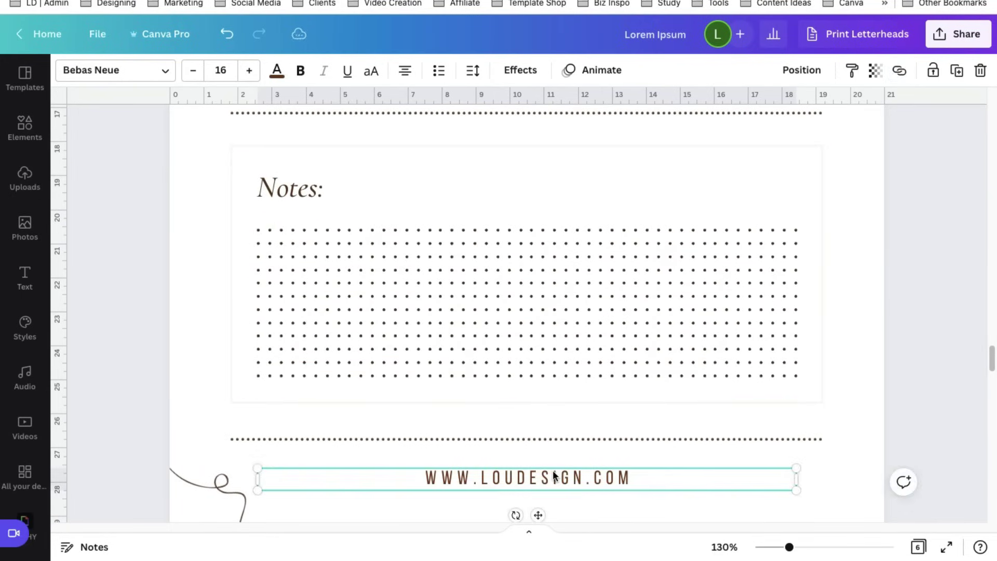
pyautogui.press('Delete')
pyautogui.hotkey('ctrl', 'v')
pyautogui.scroll(-5, 561, 481)
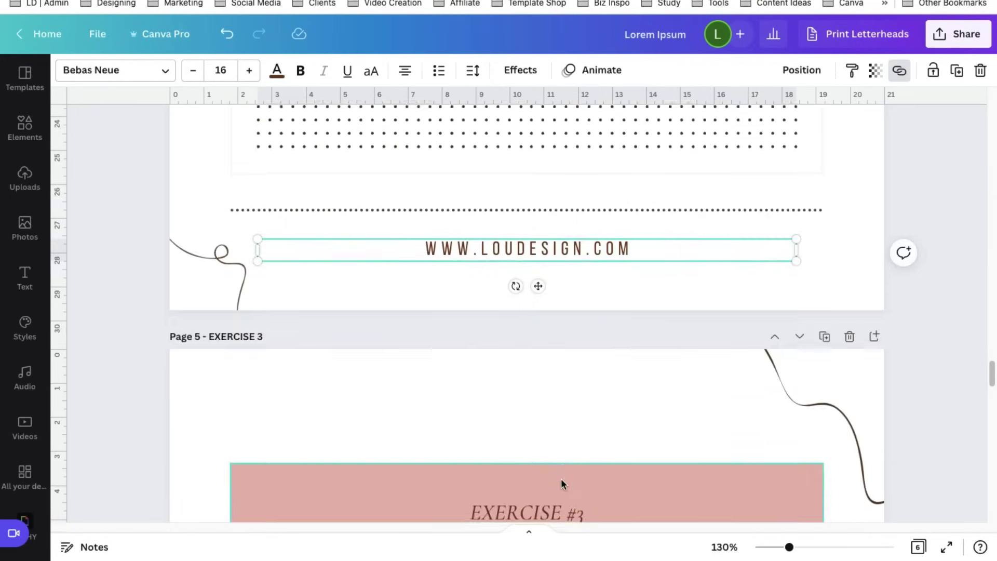
pyautogui.click(681, 235)
pyautogui.click(662, 217)
pyautogui.scroll(-10, 730, 278)
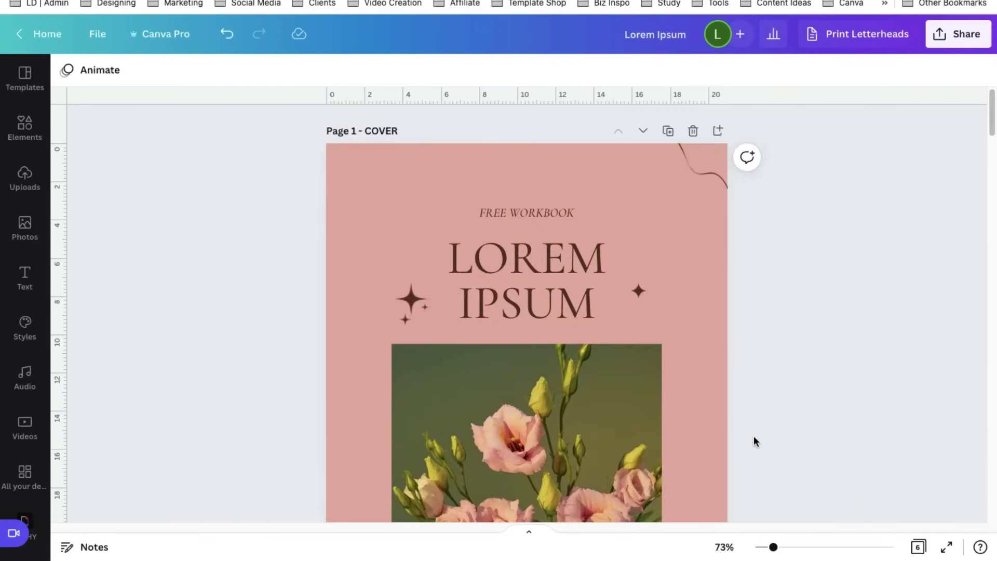
pyautogui.scroll(-15, 753, 436)
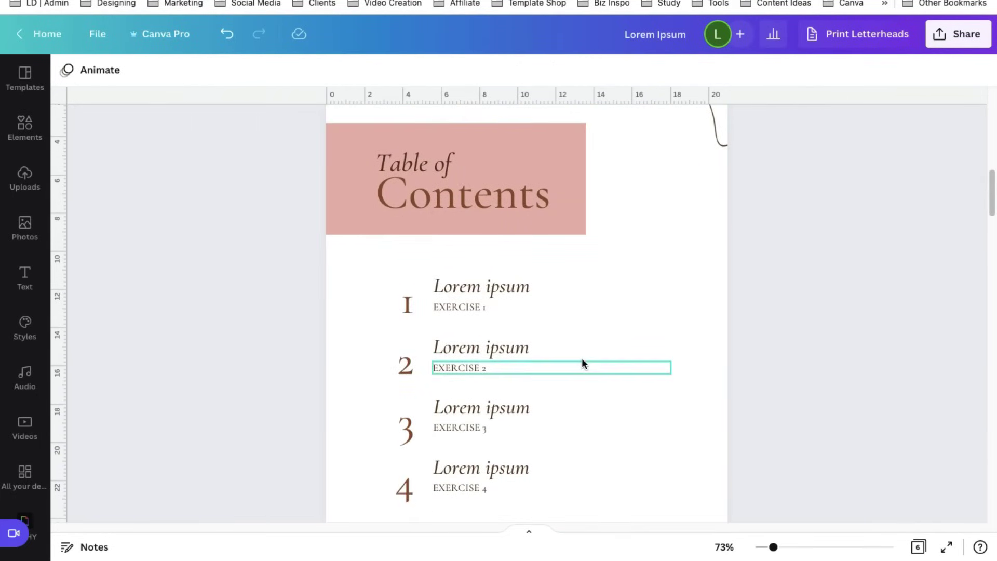
# Step: Link the first Lorem ipsum contents entry to page 3 - EXERCISE 1
pyautogui.click(477, 307)
pyautogui.scroll(-6, 683, 396)
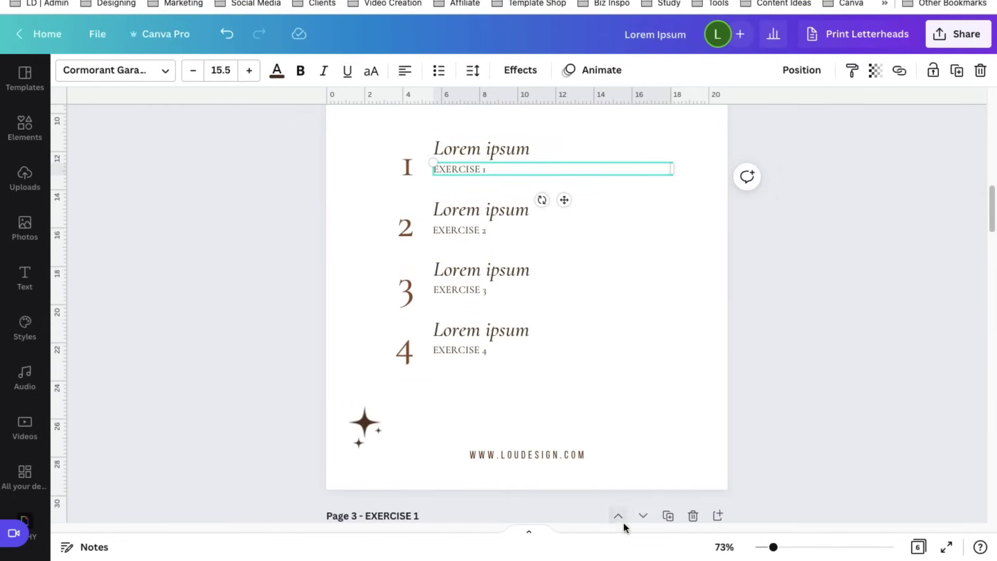
pyautogui.scroll(8, 728, 428)
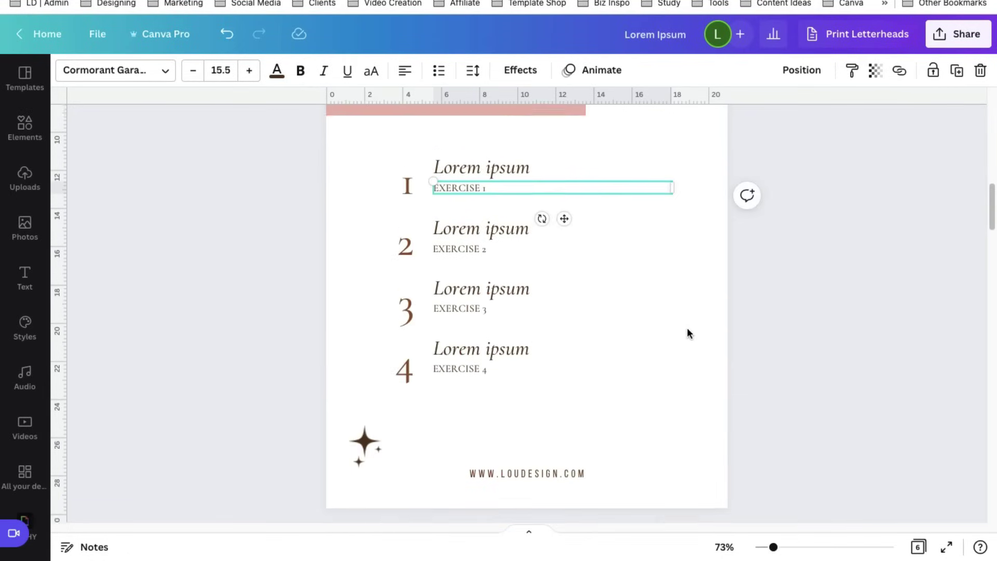
pyautogui.click(723, 368)
pyautogui.scroll(-3, 684, 366)
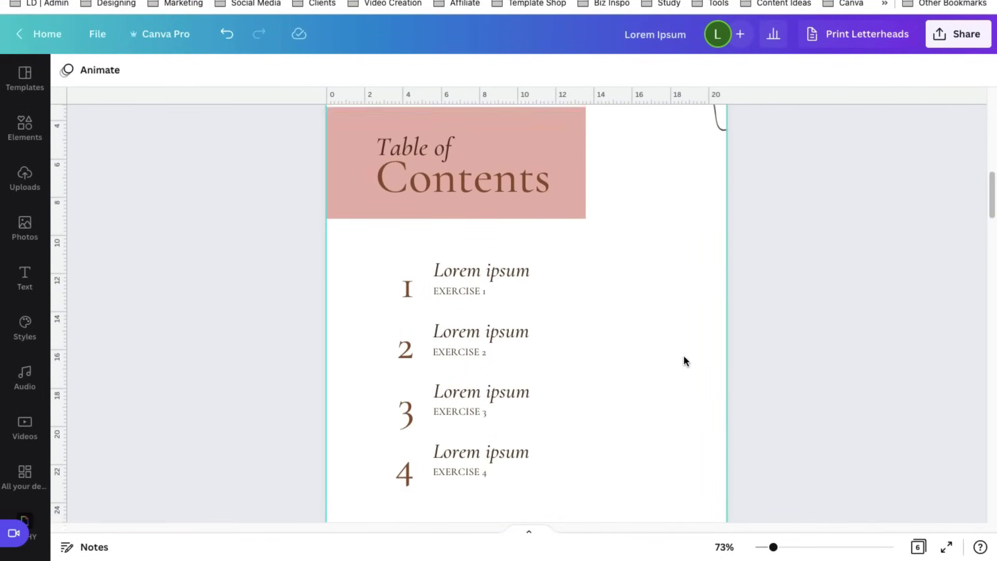
pyautogui.click(501, 263)
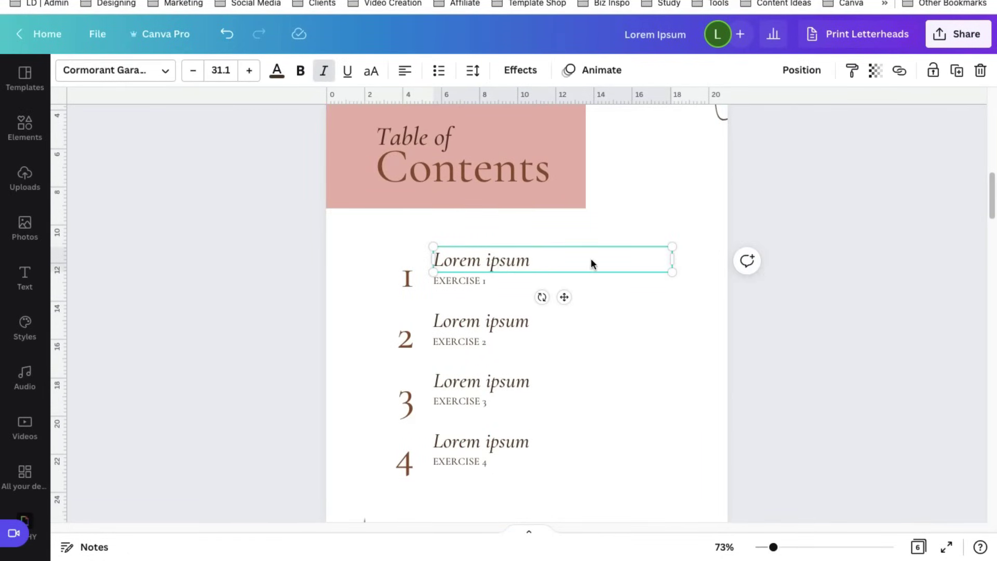
pyautogui.click(900, 73)
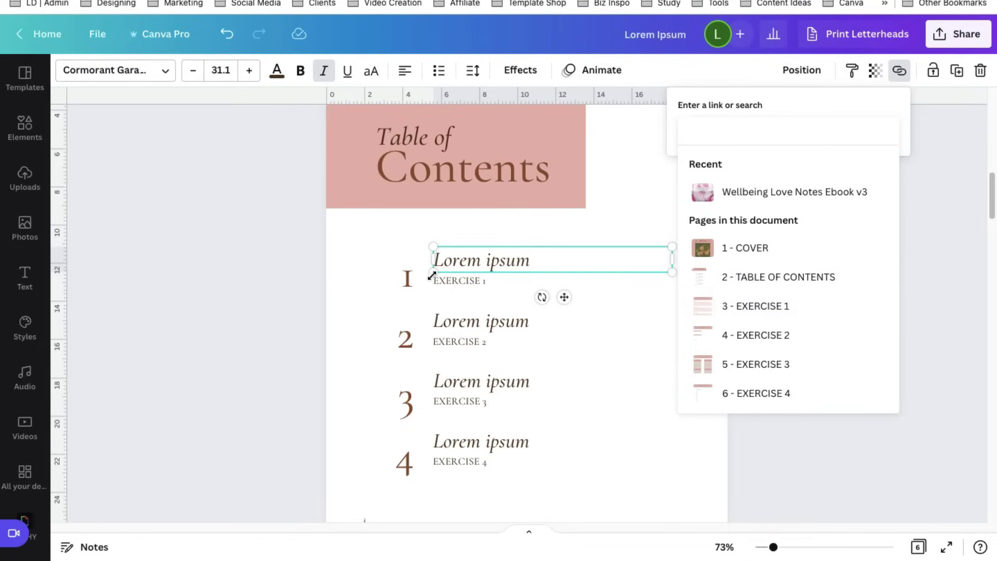
pyautogui.scroll(10, 480, 343)
pyautogui.scroll(-3, 474, 357)
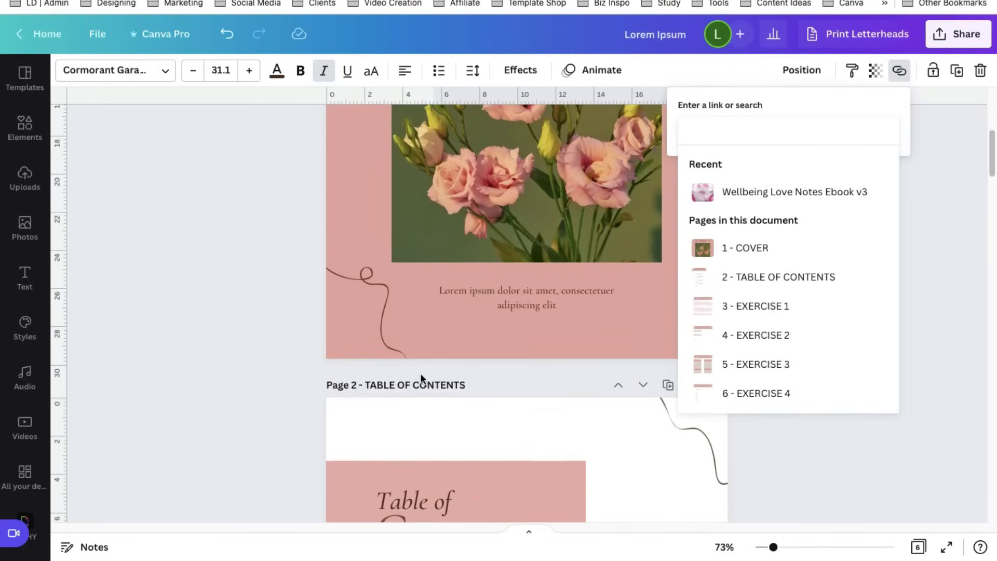
pyautogui.scroll(-4, 621, 339)
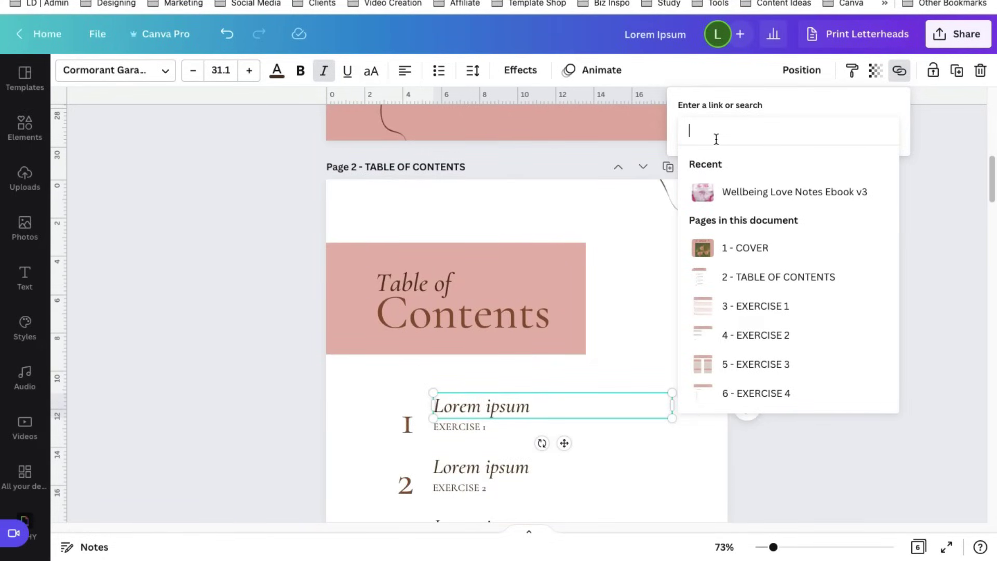
pyautogui.scroll(-2, 510, 432)
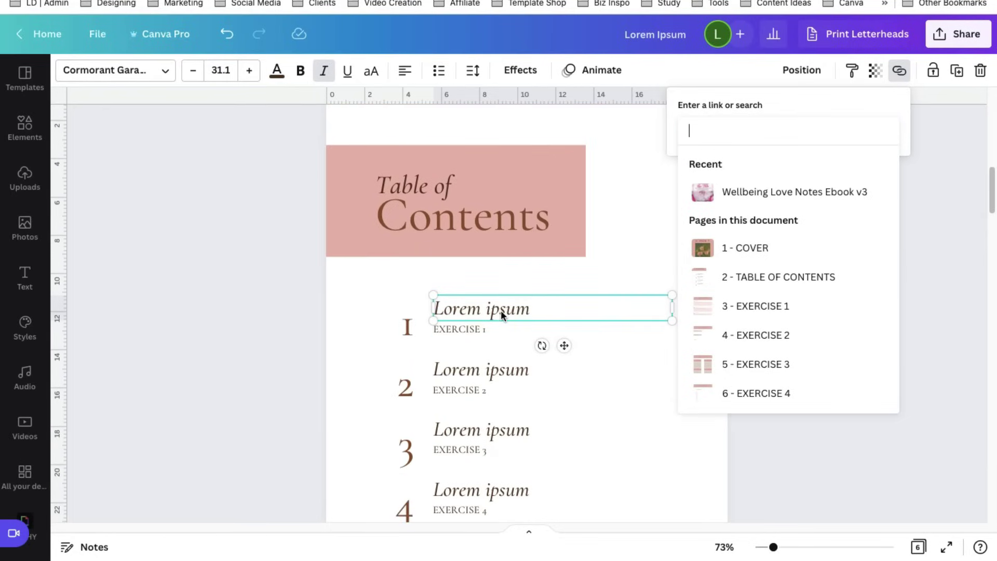
pyautogui.click(753, 308)
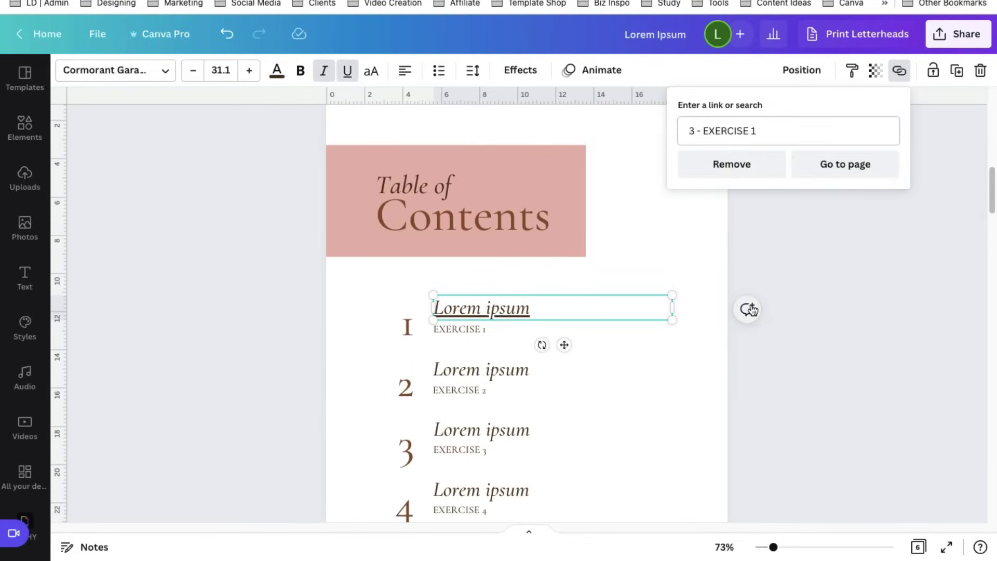
# Step: Remove that entry's link underline and link the EXERCISE 1 subtitle to page 3
pyautogui.click(348, 73)
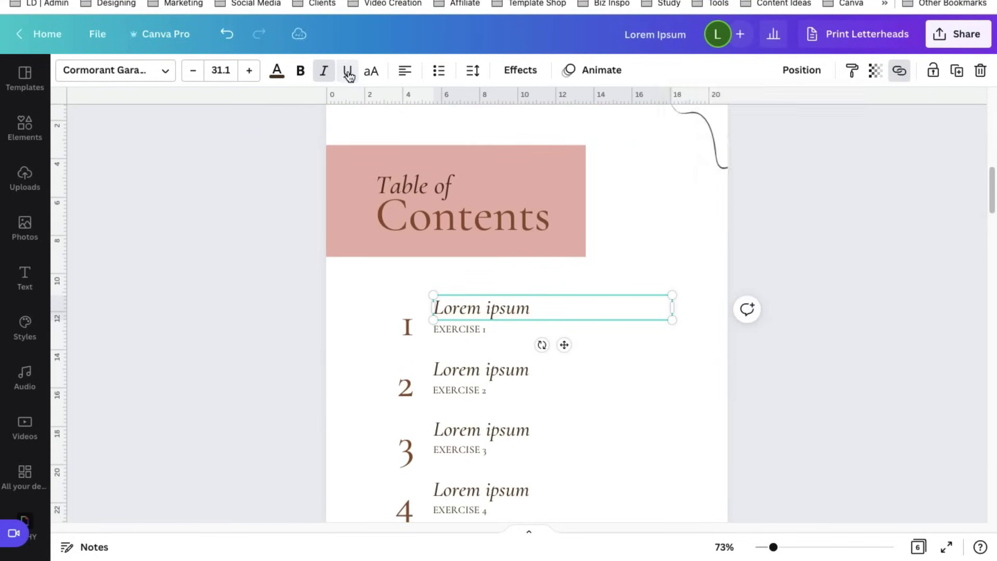
pyautogui.click(460, 329)
pyautogui.click(899, 71)
pyautogui.click(779, 303)
pyautogui.click(347, 70)
pyautogui.click(480, 369)
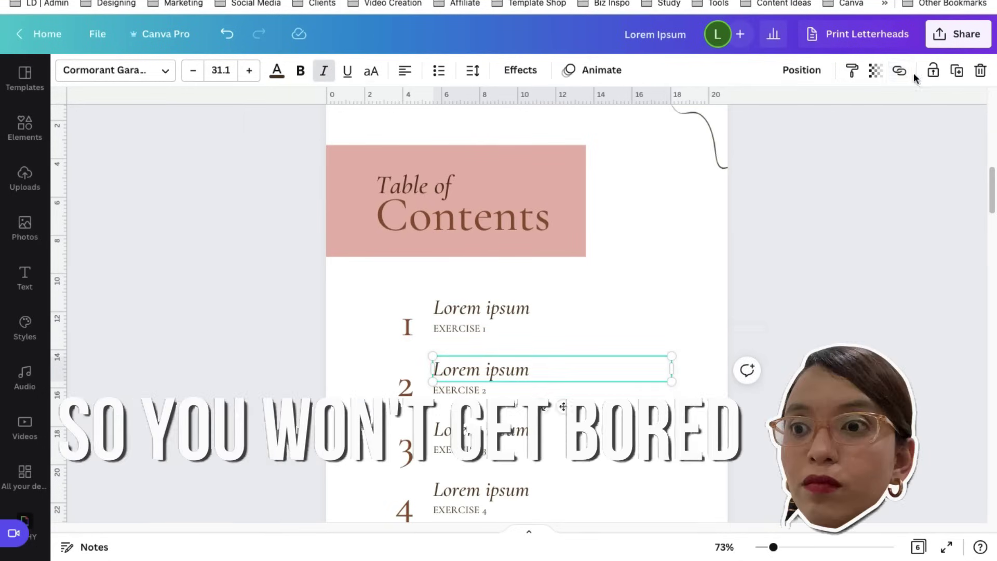
# Step: Link the second entry and EXERCISE 2 subtitle to page 4, then remove the remaining underlines
pyautogui.click(899, 70)
pyautogui.click(757, 334)
pyautogui.click(460, 390)
pyautogui.click(899, 70)
pyautogui.click(756, 334)
pyautogui.scroll(-3, 519, 311)
pyautogui.moveTo(462, 414); pyautogui.dragTo(429, 229)
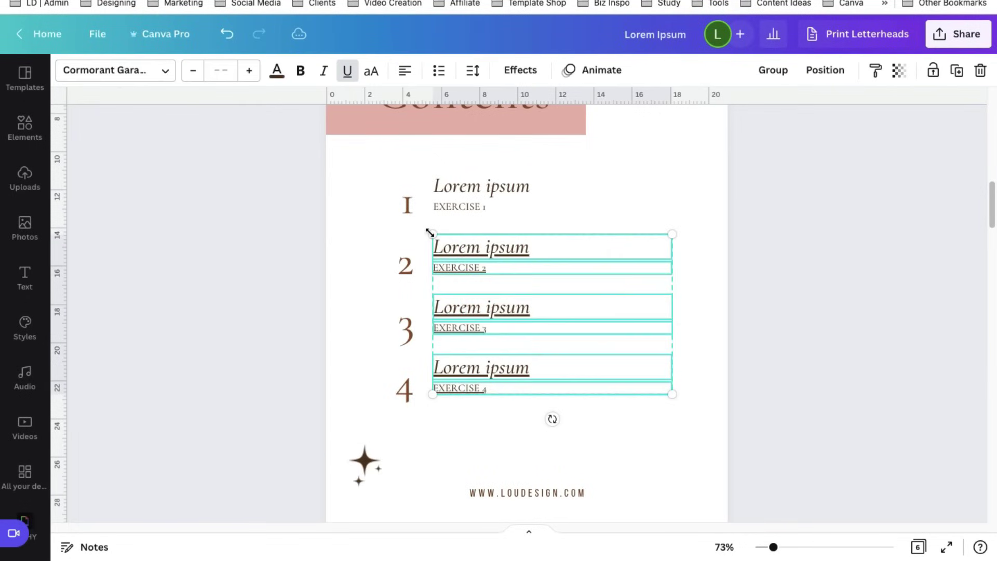
pyautogui.click(347, 70)
pyautogui.click(777, 276)
# Step: Set the download file type to PDF Standard with all 6 pages included
pyautogui.scroll(10, 777, 277)
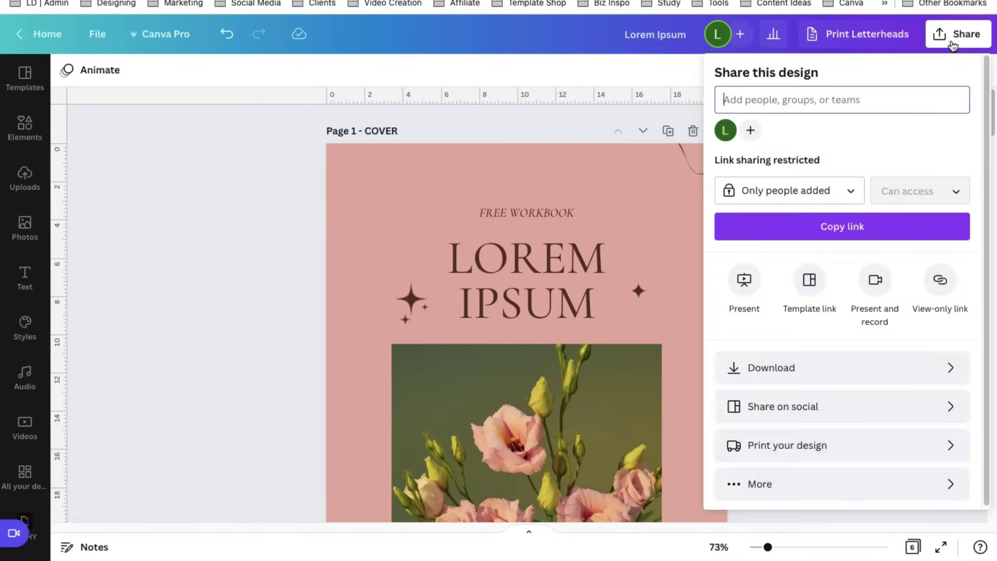
pyautogui.click(949, 369)
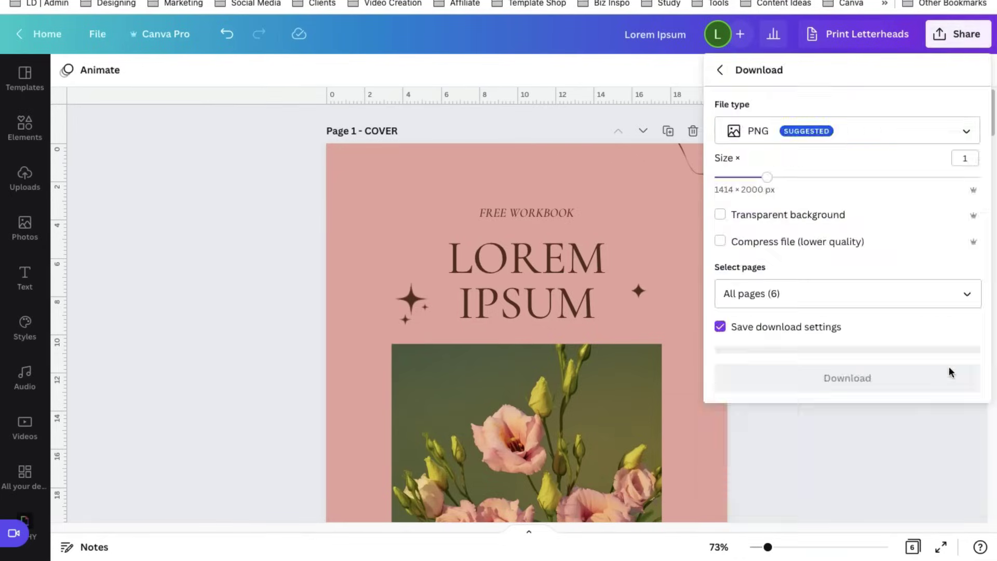
pyautogui.click(839, 131)
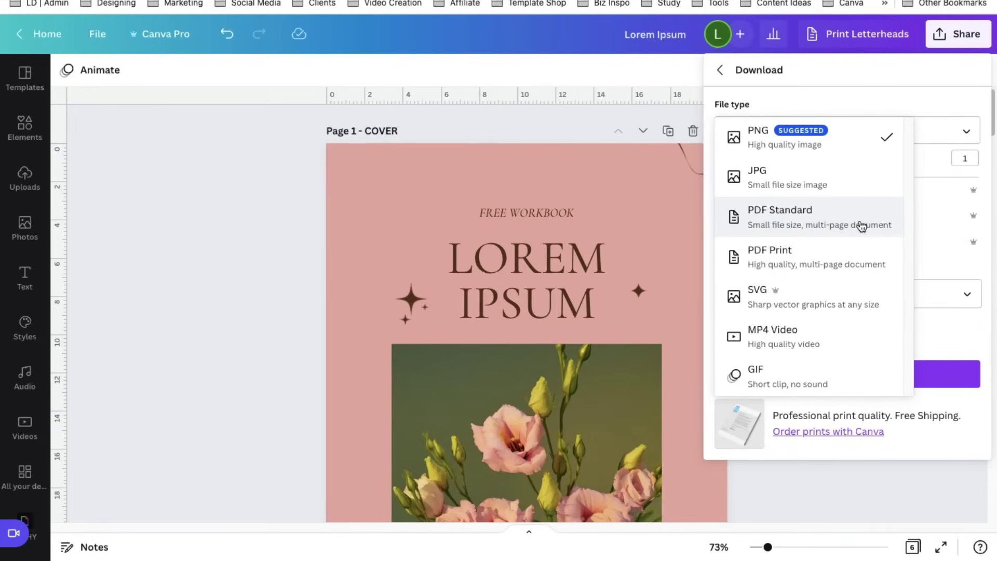
pyautogui.click(809, 223)
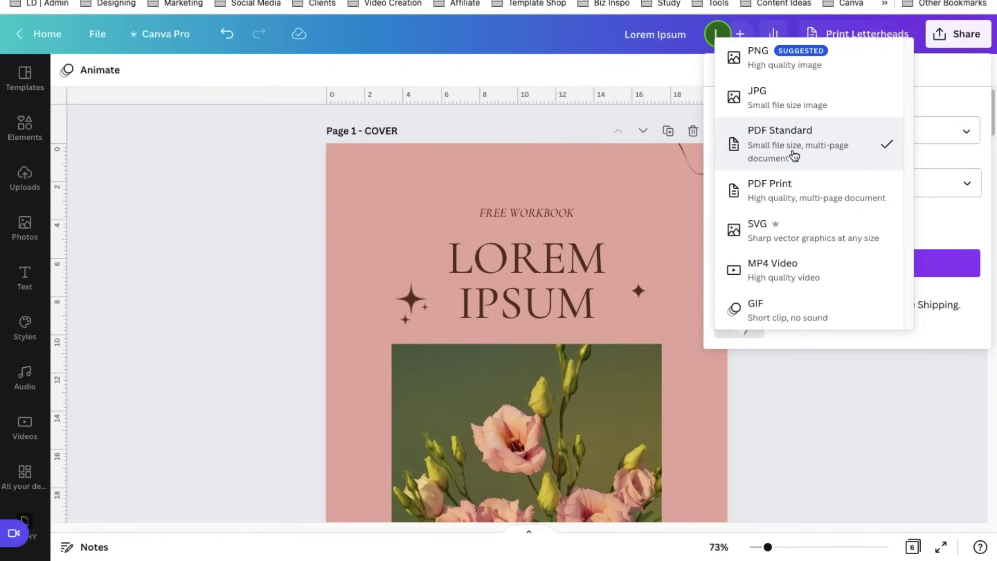
pyautogui.click(794, 156)
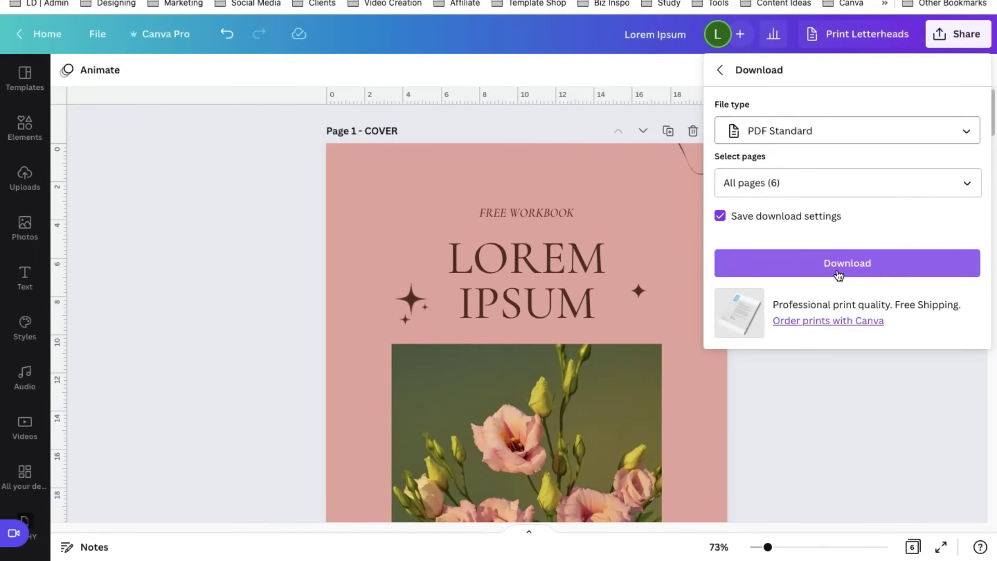
pyautogui.click(768, 181)
pyautogui.click(758, 182)
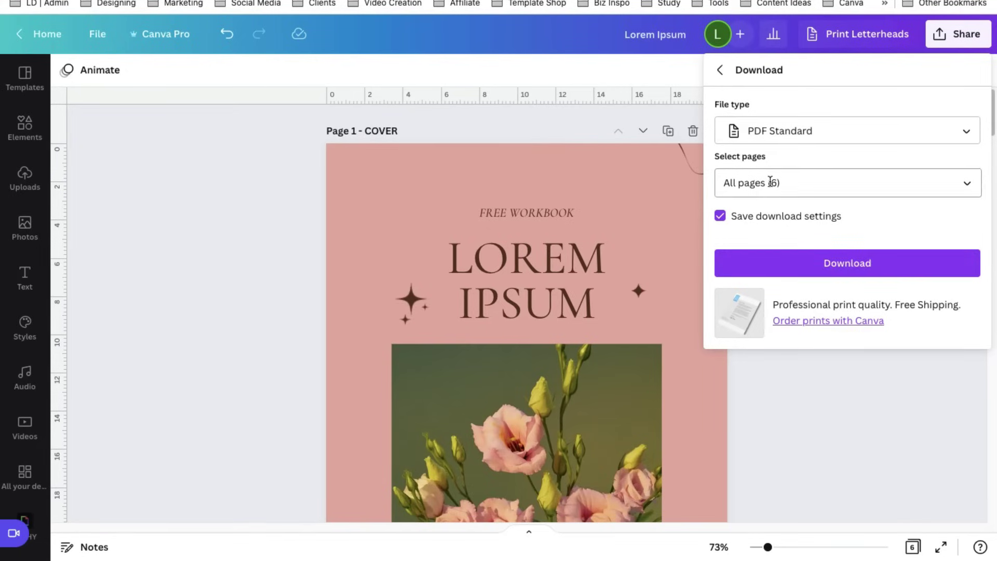
# Step: Download the workbook PDF and test its EXERCISE 1 and fourth contents links in Acrobat
pyautogui.click(800, 263)
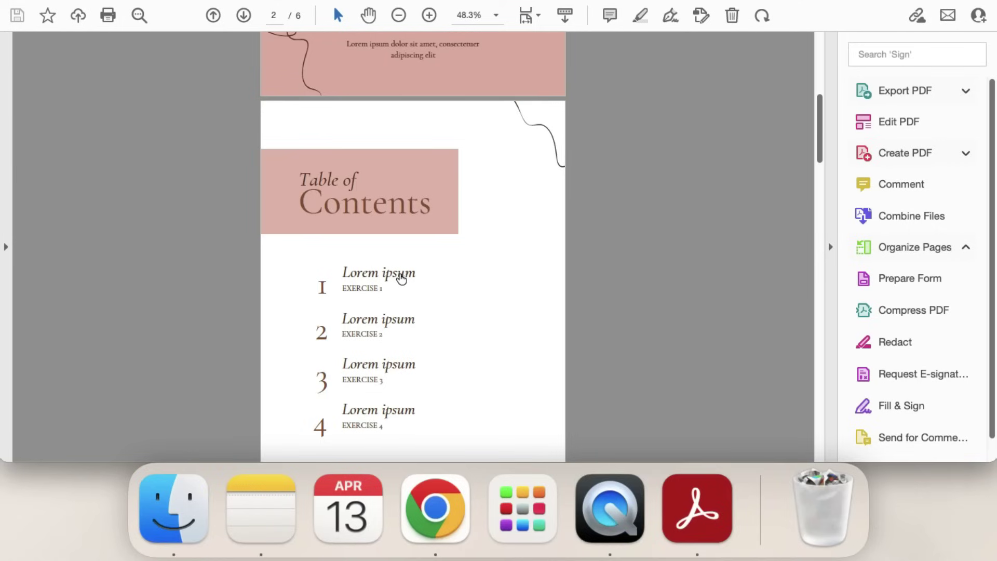
pyautogui.click(387, 275)
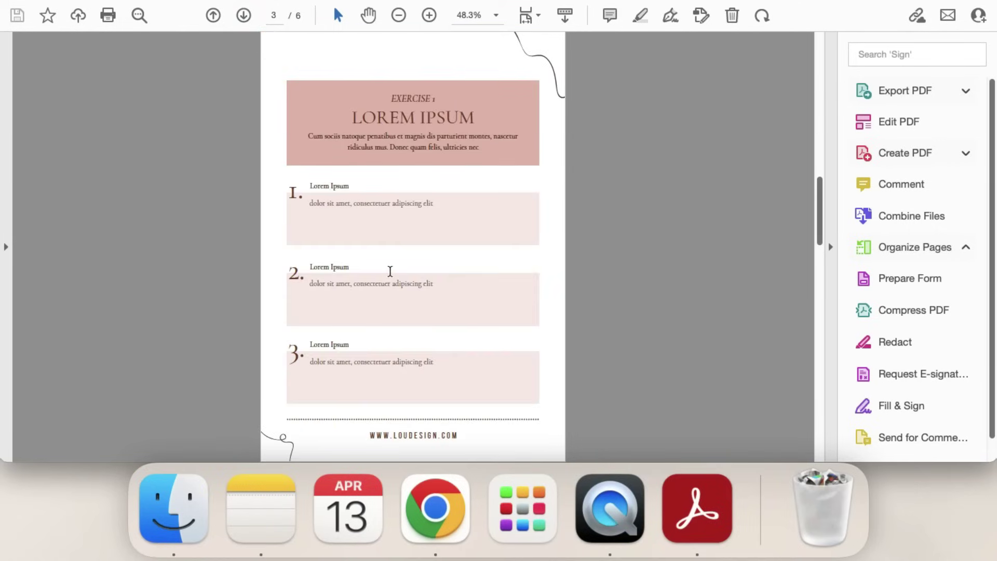
pyautogui.scroll(1, 390, 272)
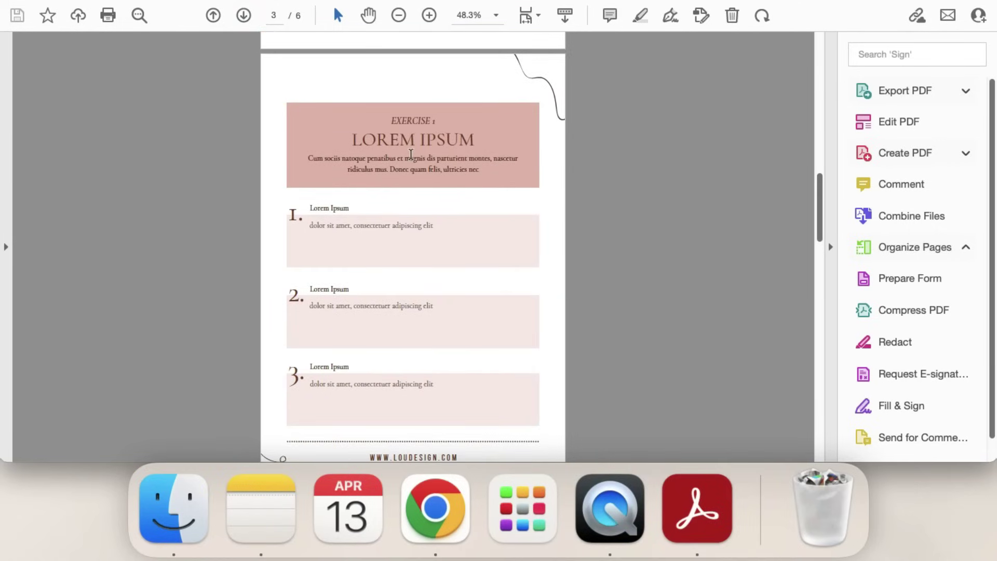
pyautogui.scroll(10, 410, 155)
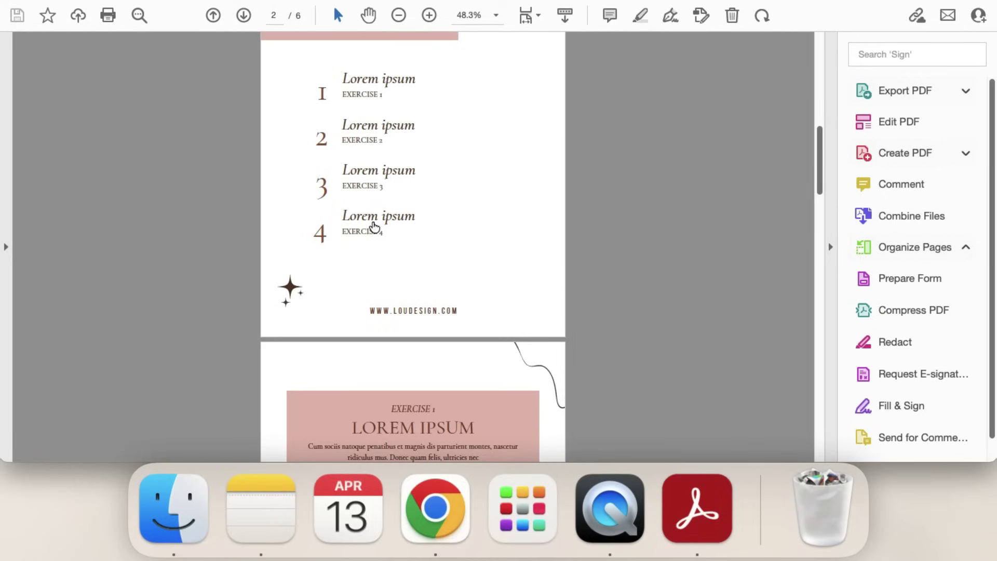
pyautogui.click(374, 227)
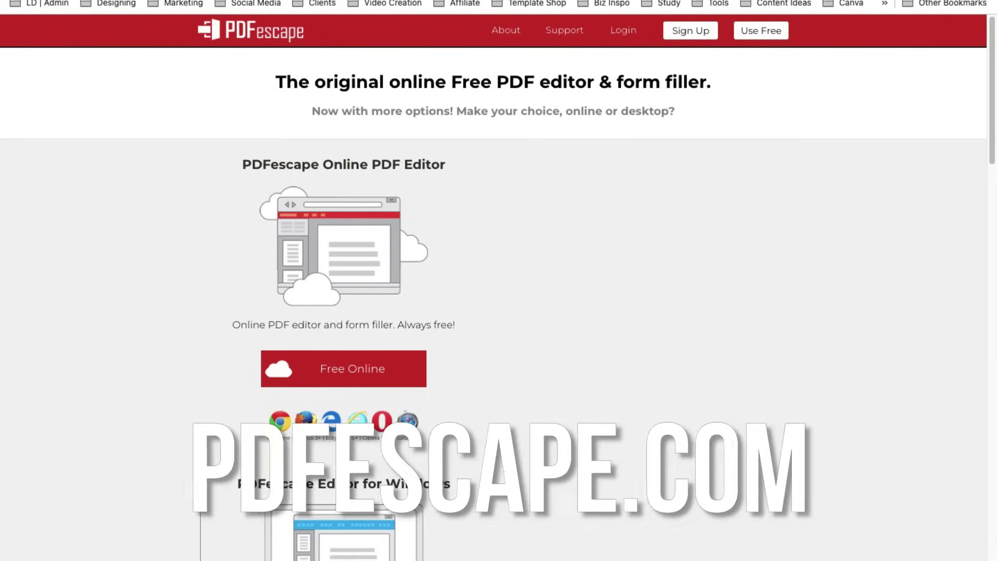
# Step: Upload Lorem Ipsum.pdf from Downloads into PDFescape's free online editor and show page 3
pyautogui.scroll(-2, 369, 285)
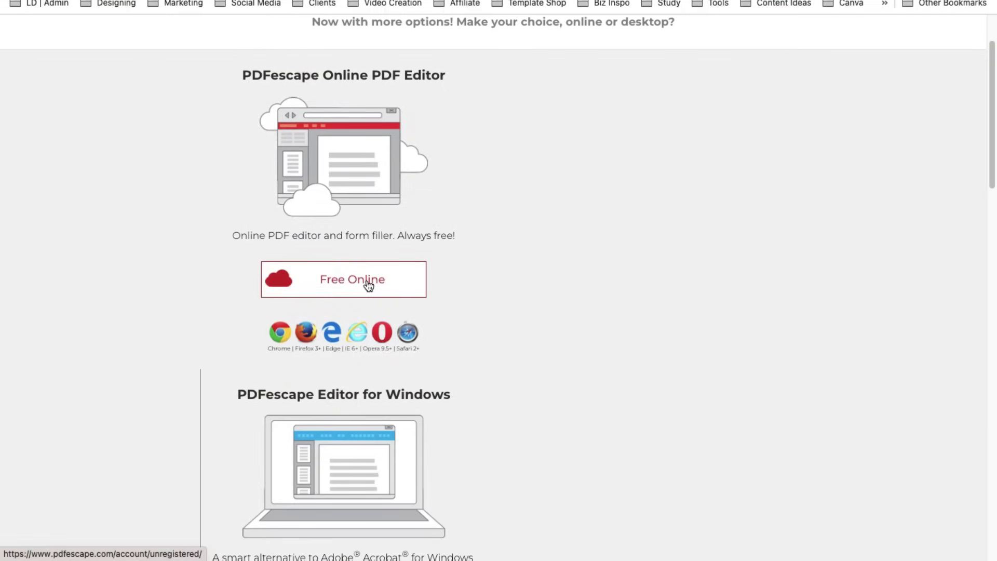
pyautogui.click(368, 284)
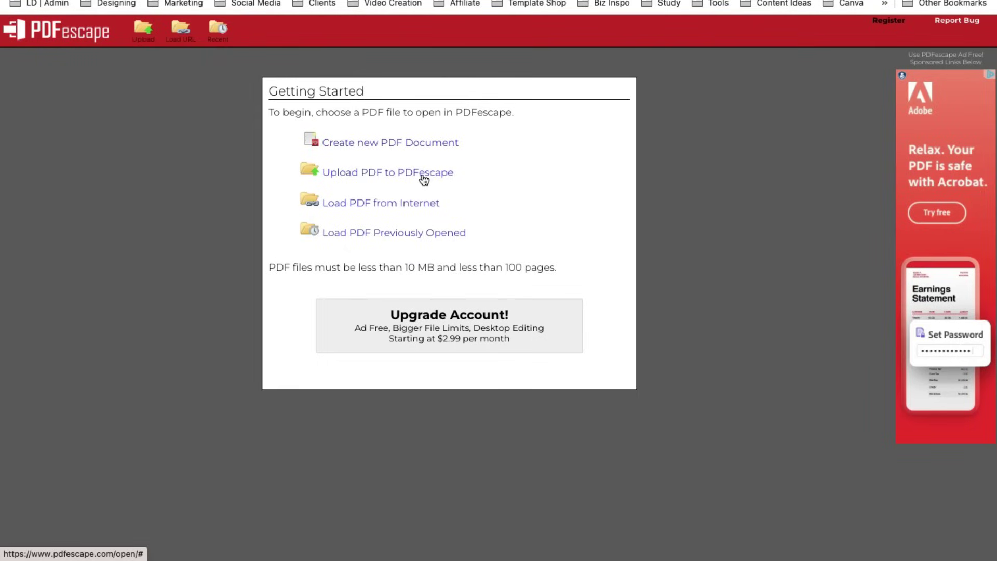
pyautogui.click(423, 177)
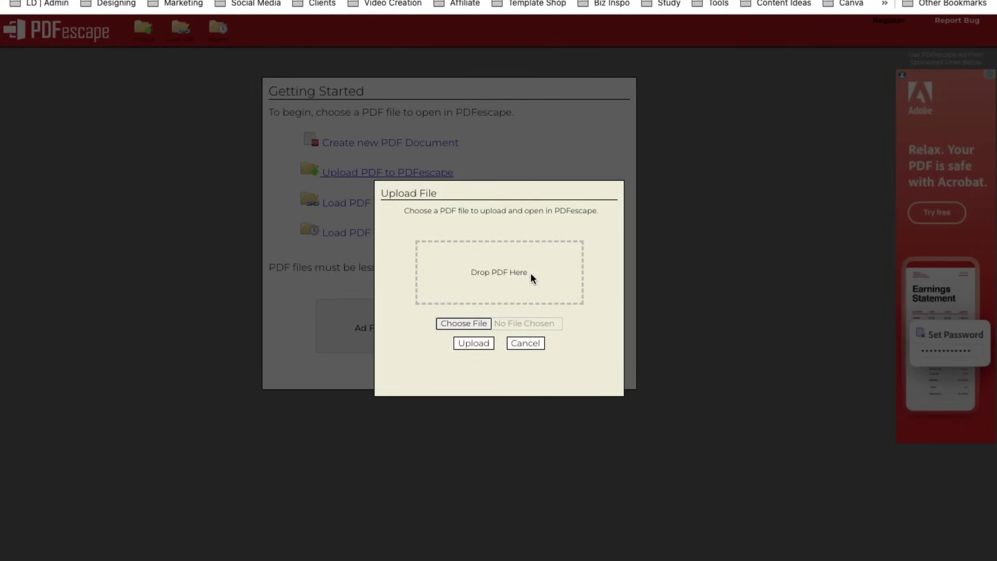
pyautogui.click(448, 325)
pyautogui.click(403, 77)
pyautogui.doubleClick(402, 76)
pyautogui.click(104, 407)
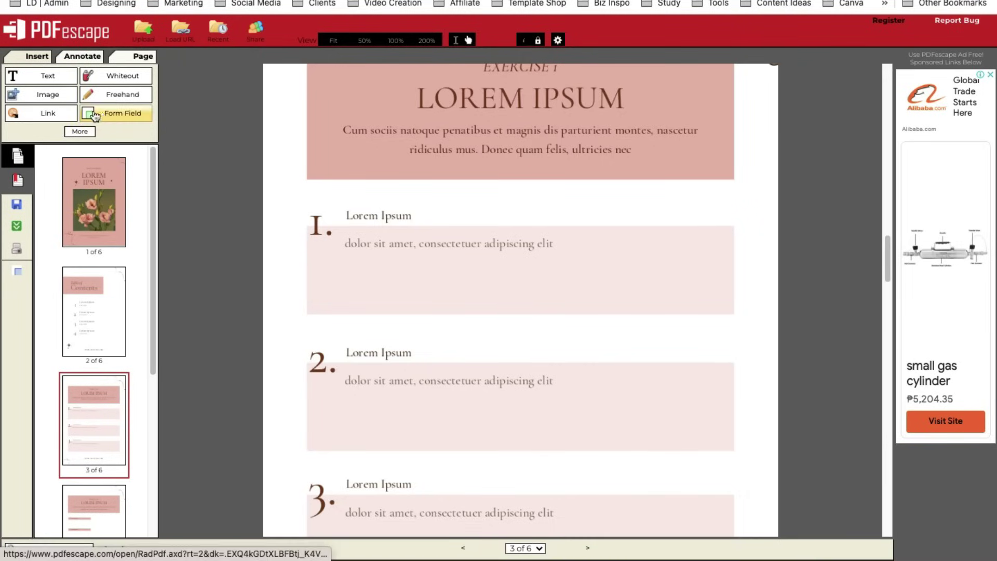
# Step: Choose Text Paragraph as the new form field's type, ready to draw it on page 3
pyautogui.click(132, 123)
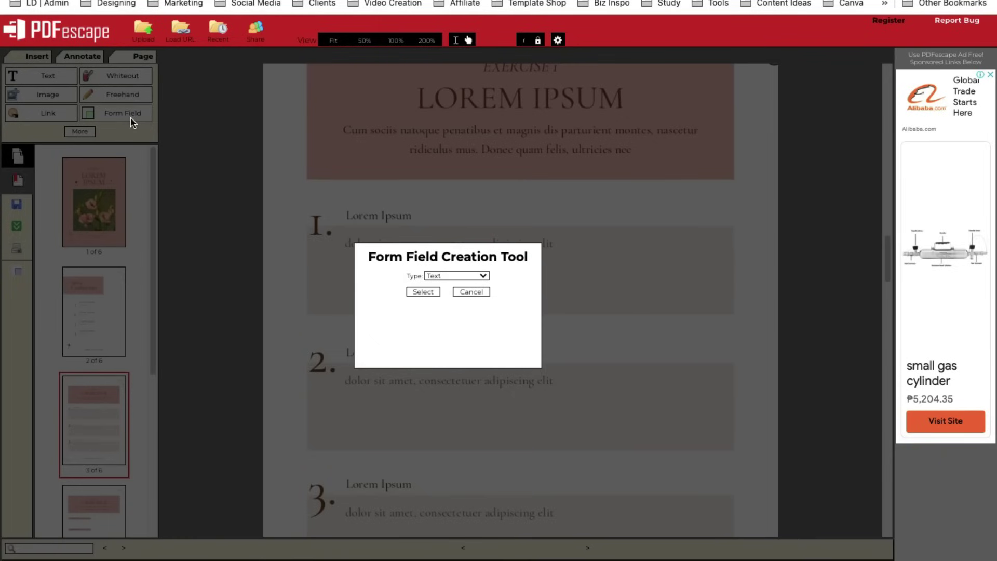
pyautogui.click(465, 276)
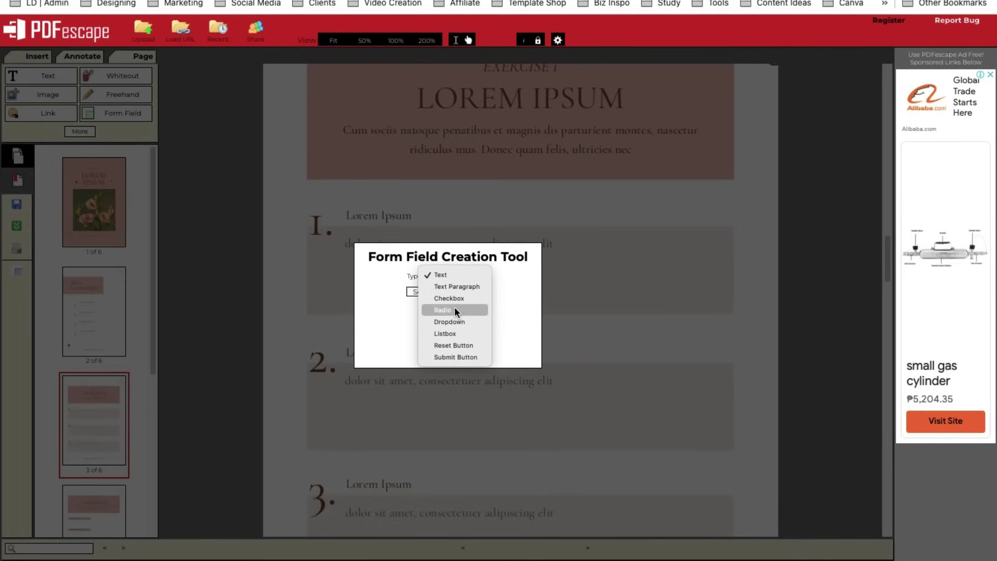
pyautogui.click(444, 285)
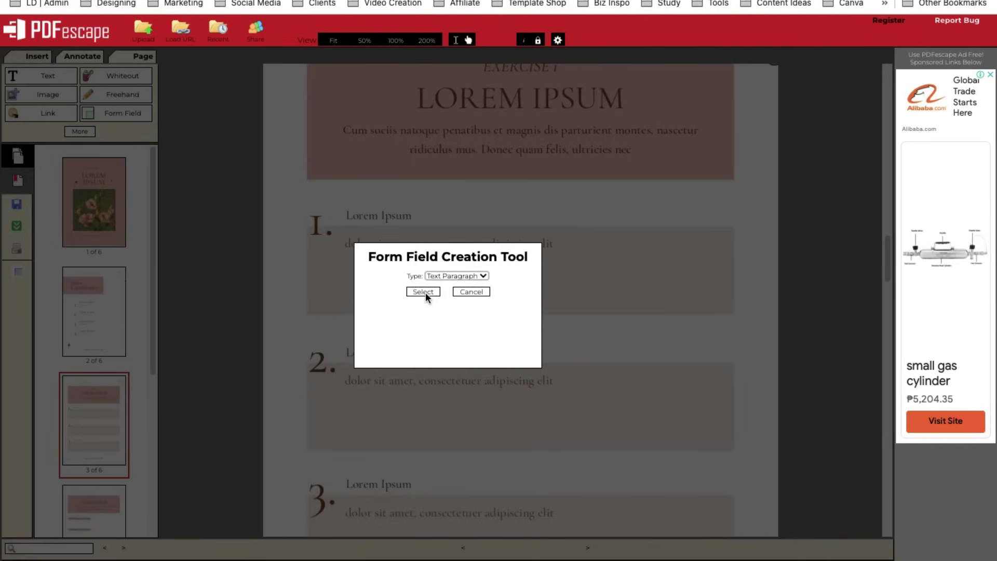
pyautogui.click(414, 293)
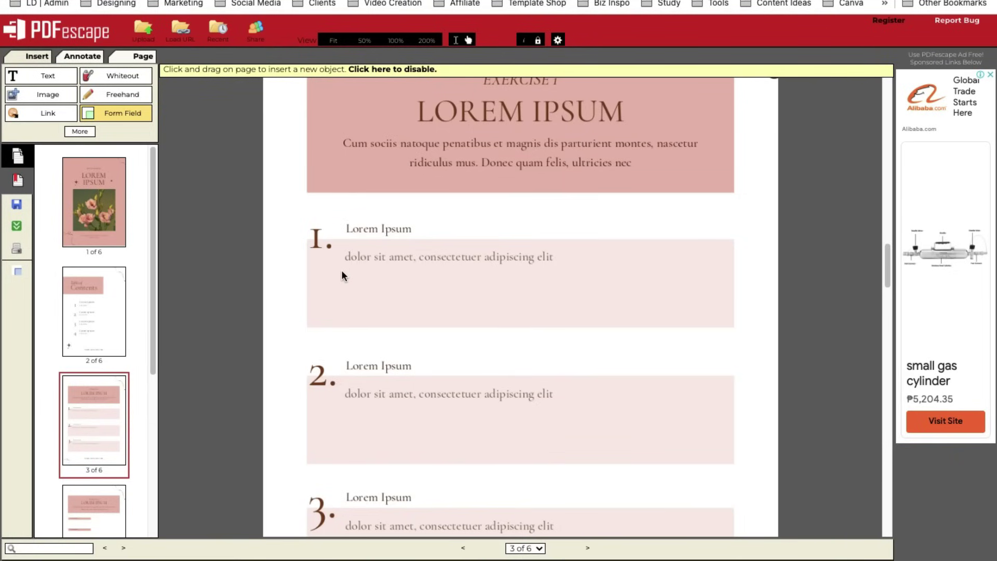
# Step: Draw a form field over exercise 1's answer box in Verdana and type test text
pyautogui.moveTo(472, 296); pyautogui.dragTo(724, 318)
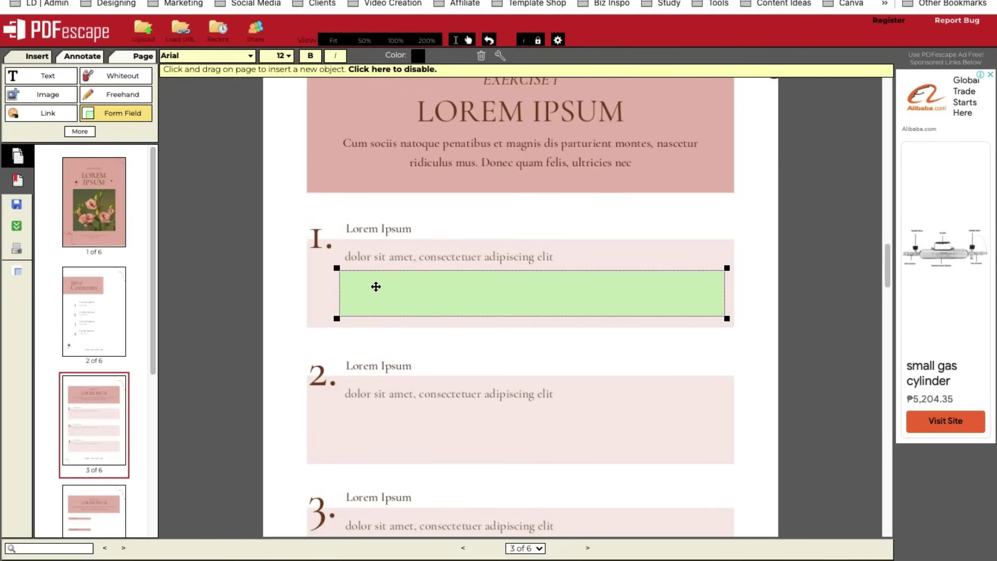
pyautogui.click(208, 55)
pyautogui.click(198, 125)
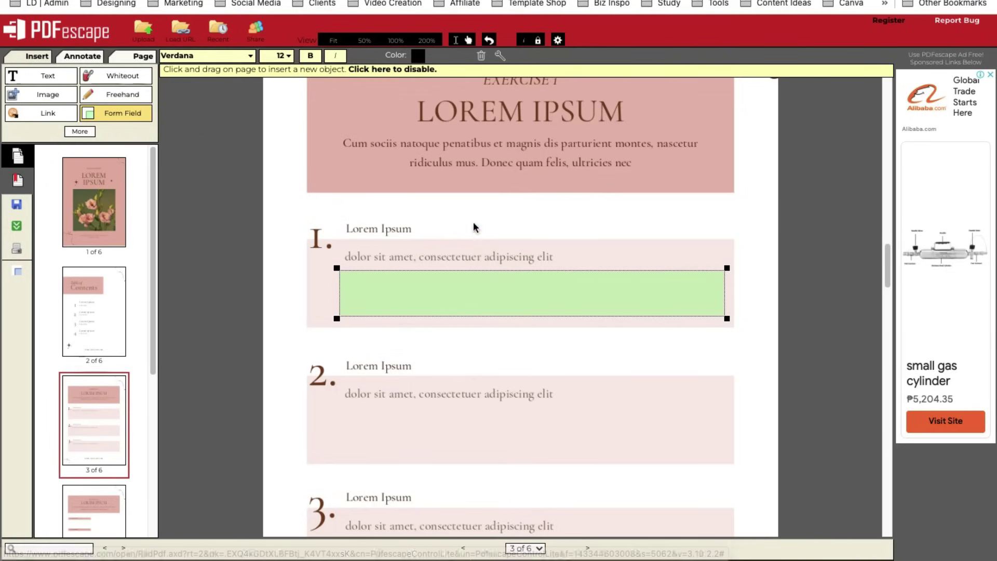
pyautogui.click(371, 283)
pyautogui.write('ggghghghghghghghghgh')
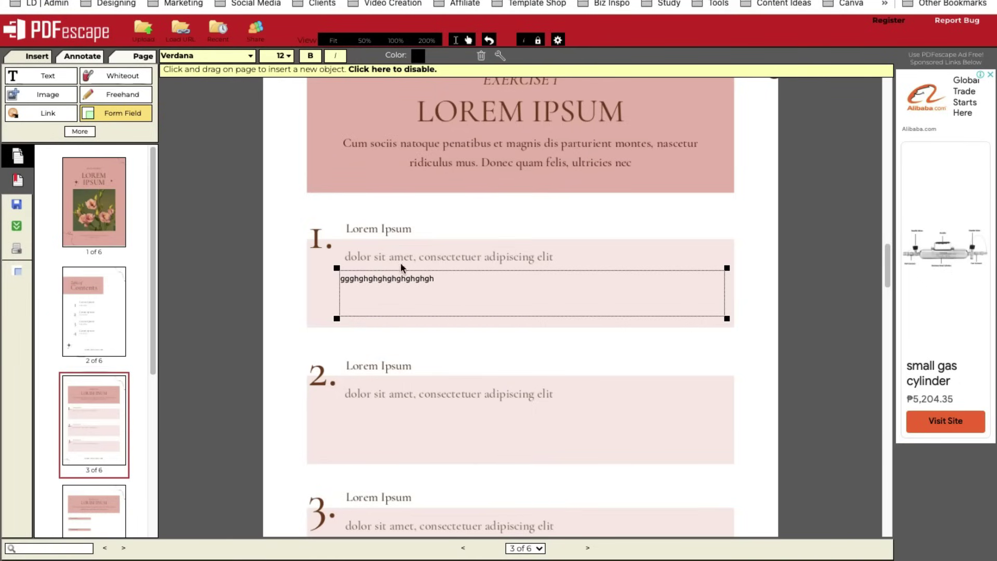
# Step: Format the field's text as 14 pt, bold, italic and red
pyautogui.moveTo(448, 282); pyautogui.dragTo(344, 280)
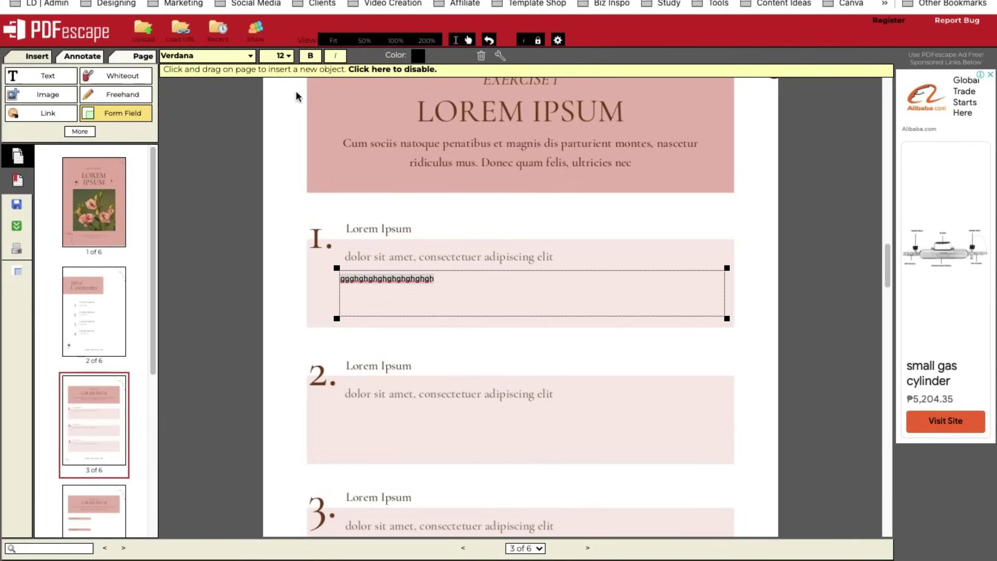
pyautogui.click(280, 55)
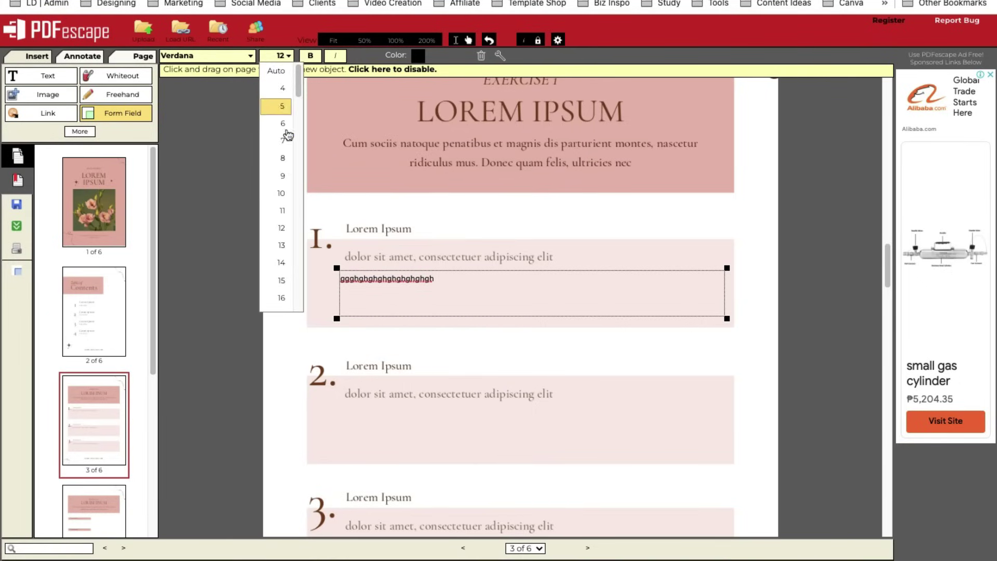
pyautogui.click(277, 264)
pyautogui.click(310, 57)
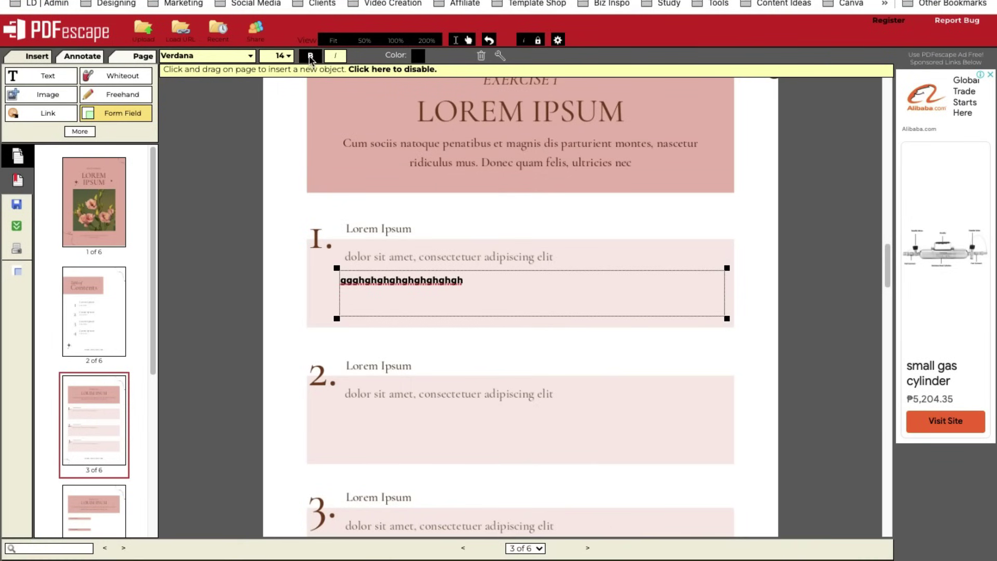
pyautogui.click(335, 57)
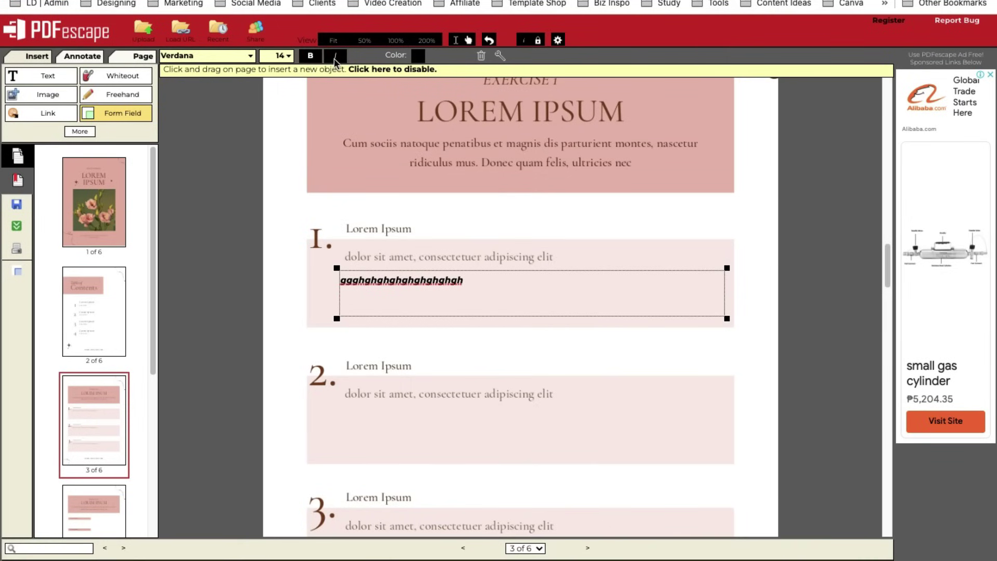
pyautogui.click(411, 59)
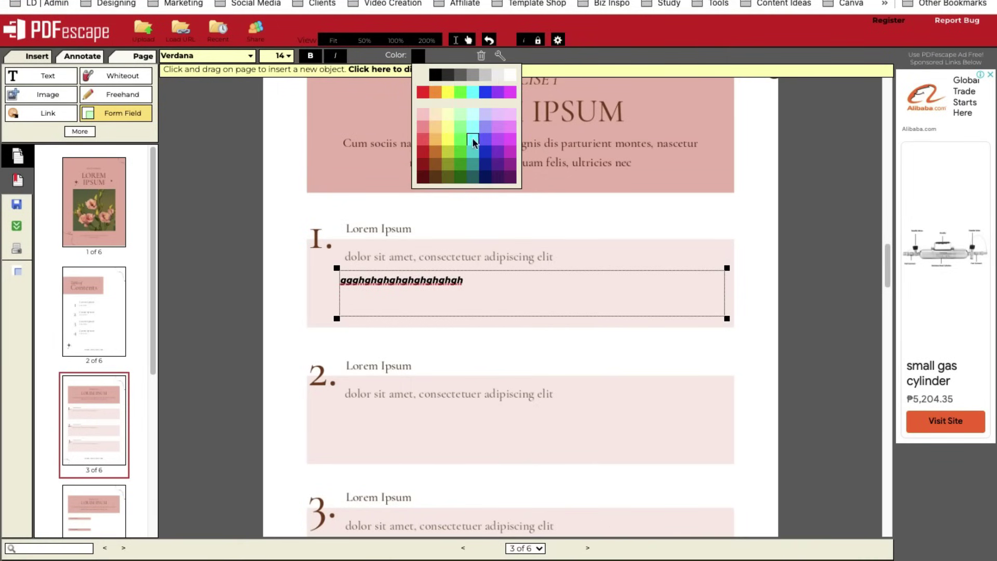
pyautogui.click(423, 152)
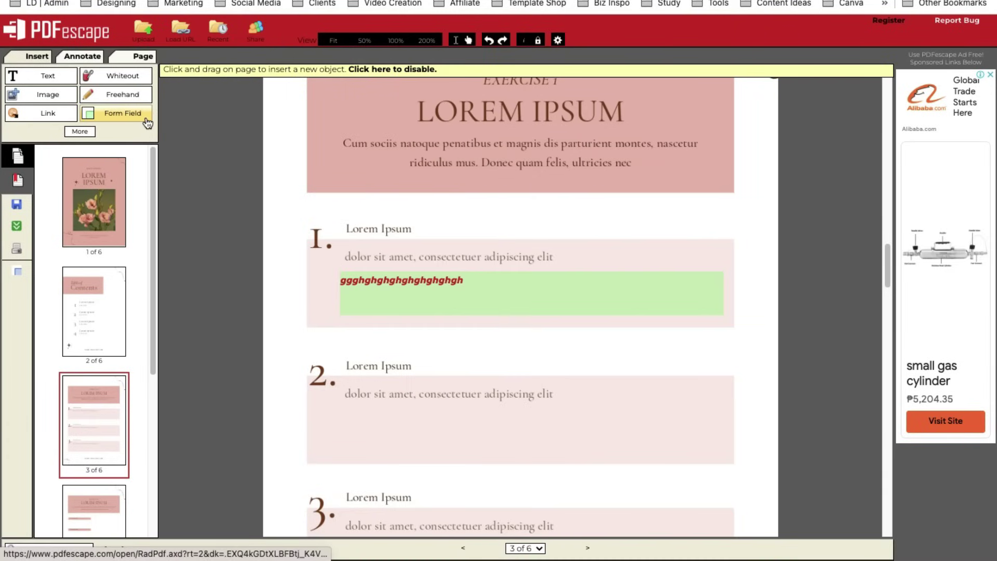
pyautogui.scroll(-1, 357, 385)
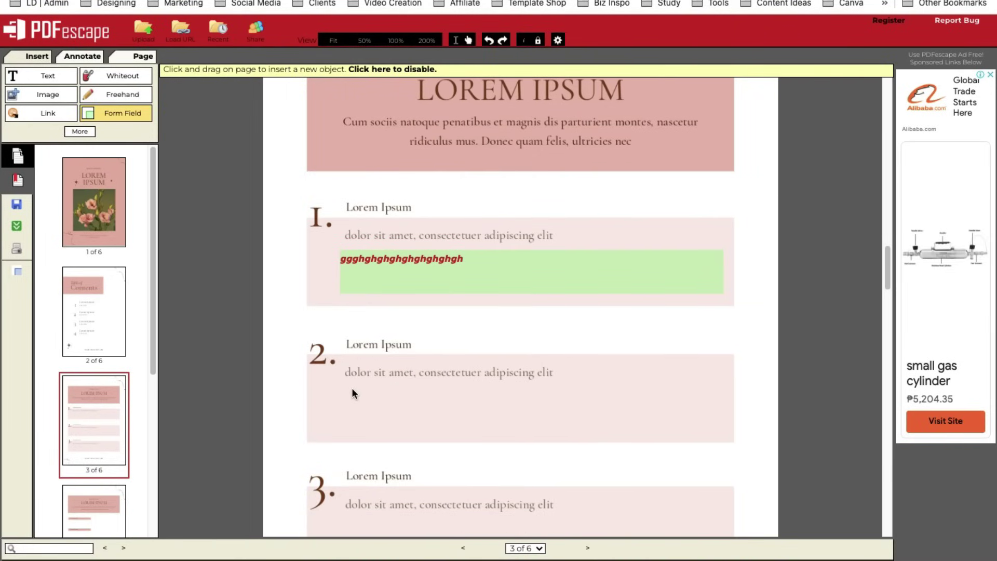
# Step: Place a small form field below item 2, then test typing and clear it
pyautogui.click(352, 388)
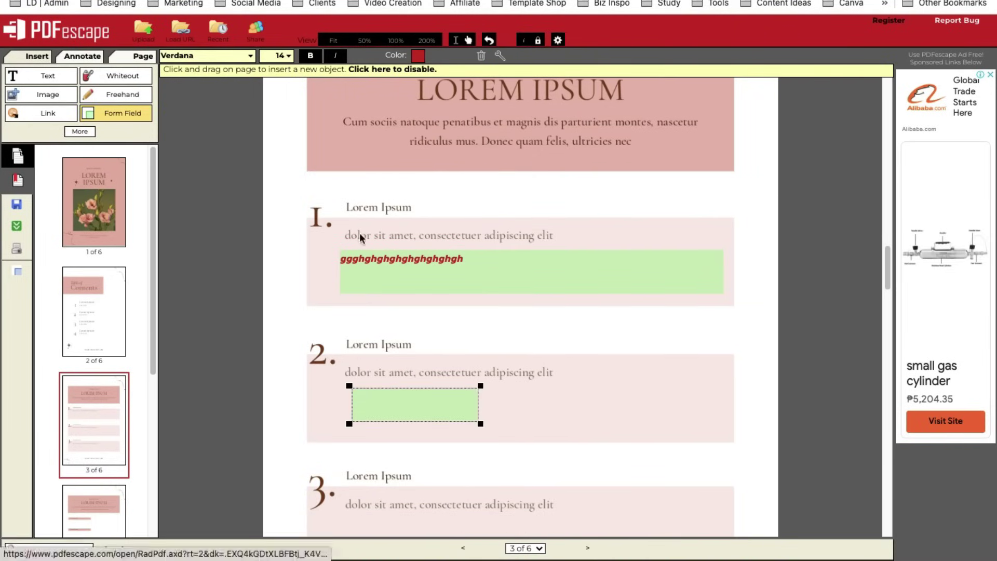
pyautogui.scroll(-5, 523, 283)
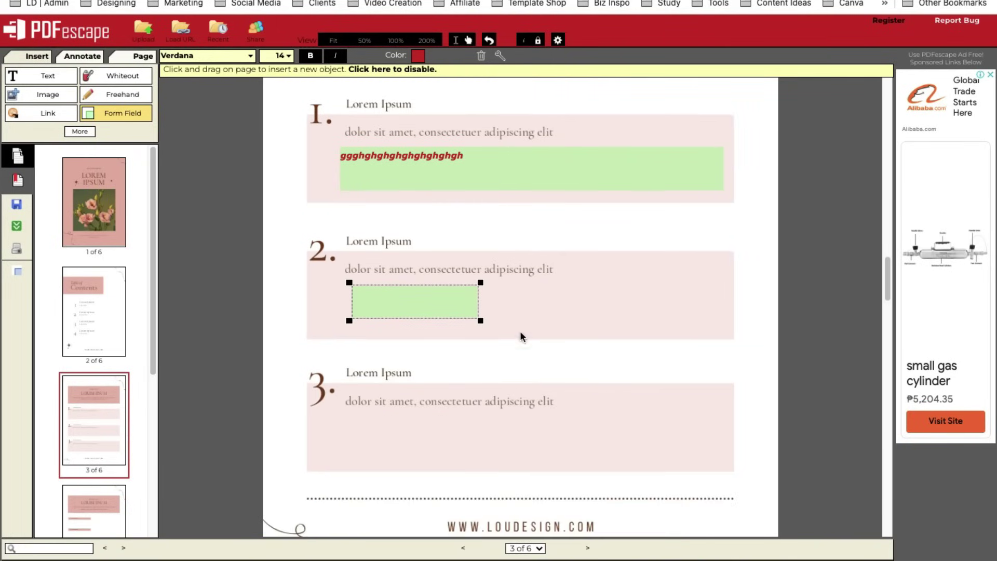
pyautogui.click(385, 298)
pyautogui.write('jjhjhjhjhjhjjhjh')
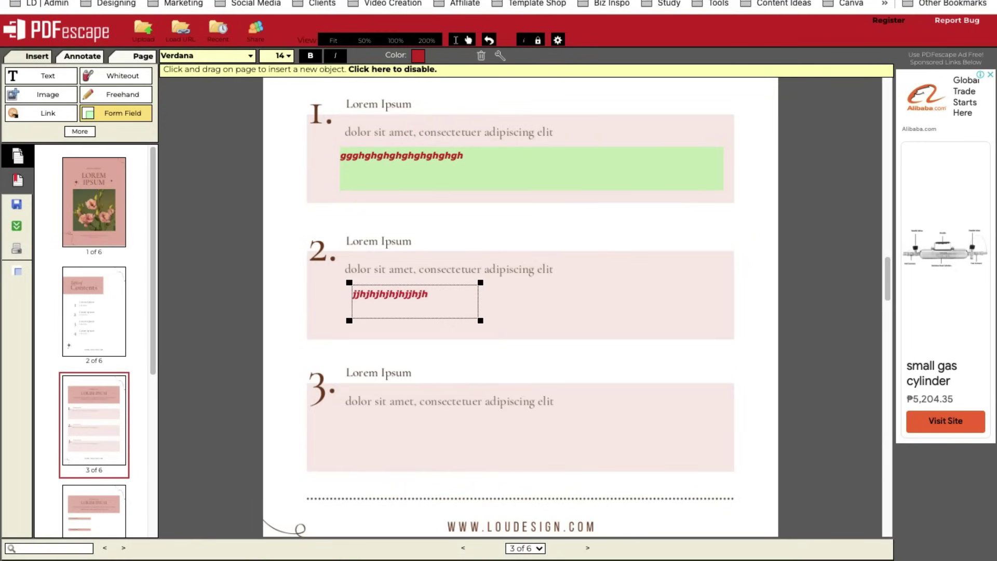
pyautogui.hotkey('ctrl', 'a')
pyautogui.press('BackSpace')
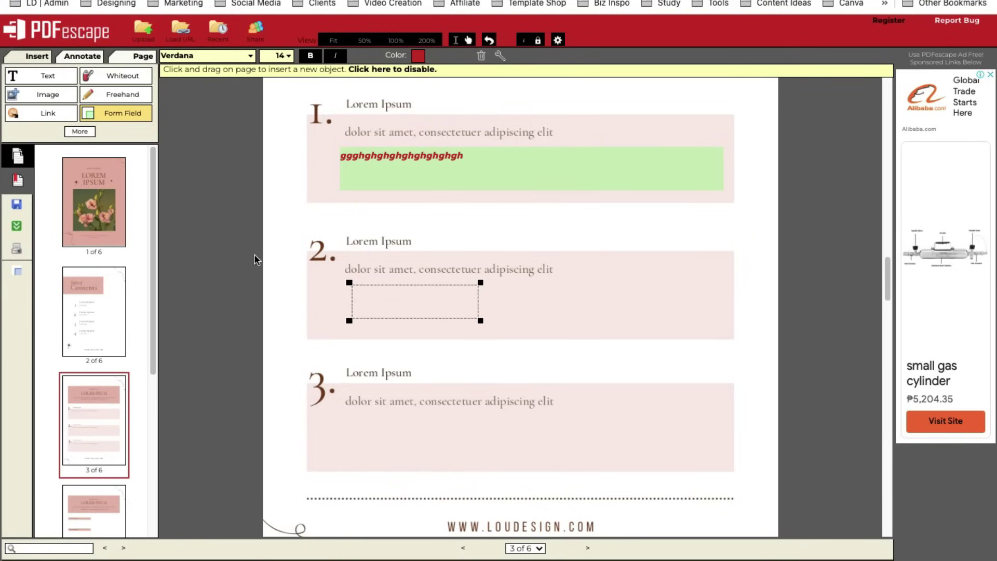
# Step: Draw a wide Text form field spanning item 3's answer box
pyautogui.click(111, 115)
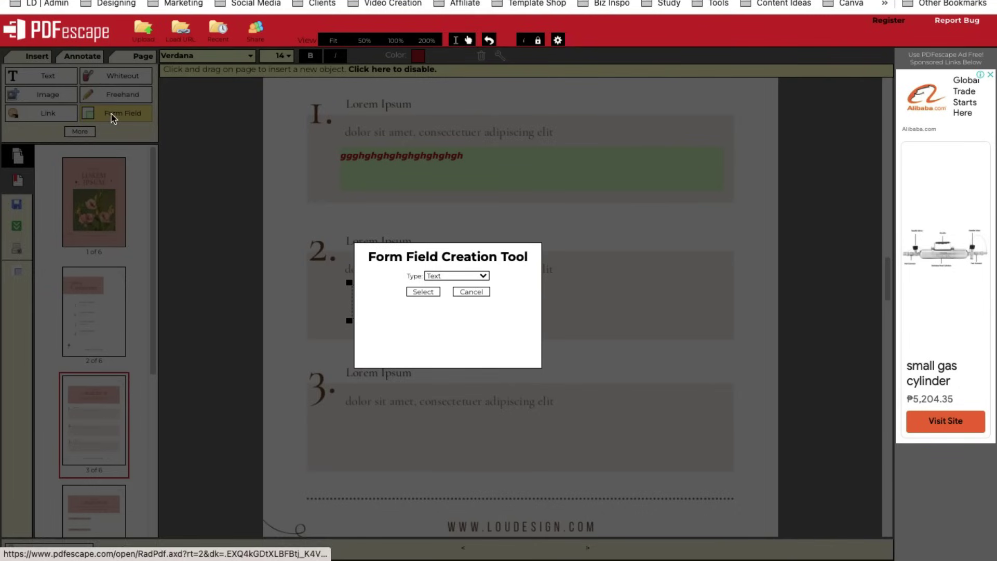
pyautogui.click(455, 275)
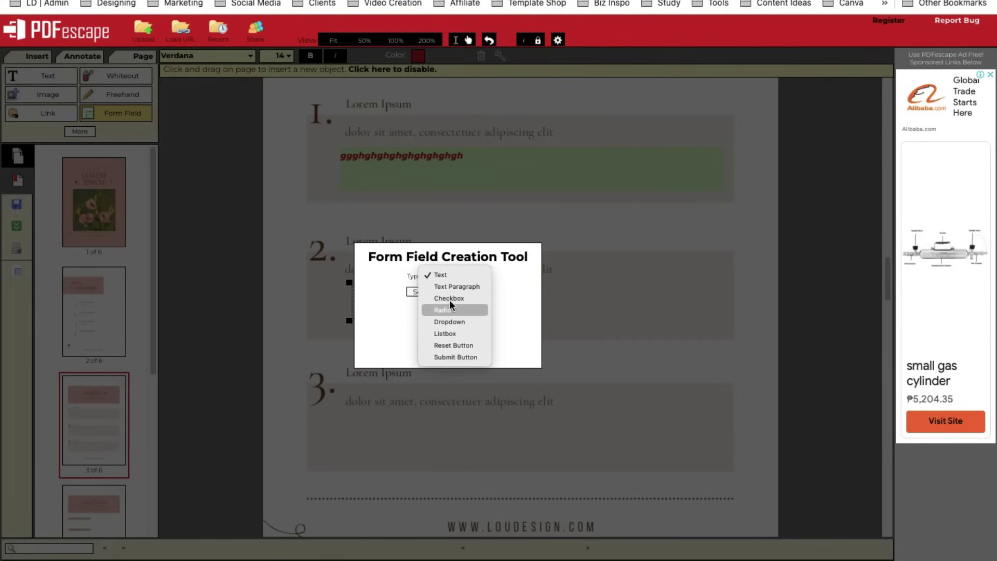
pyautogui.click(510, 278)
pyautogui.click(467, 291)
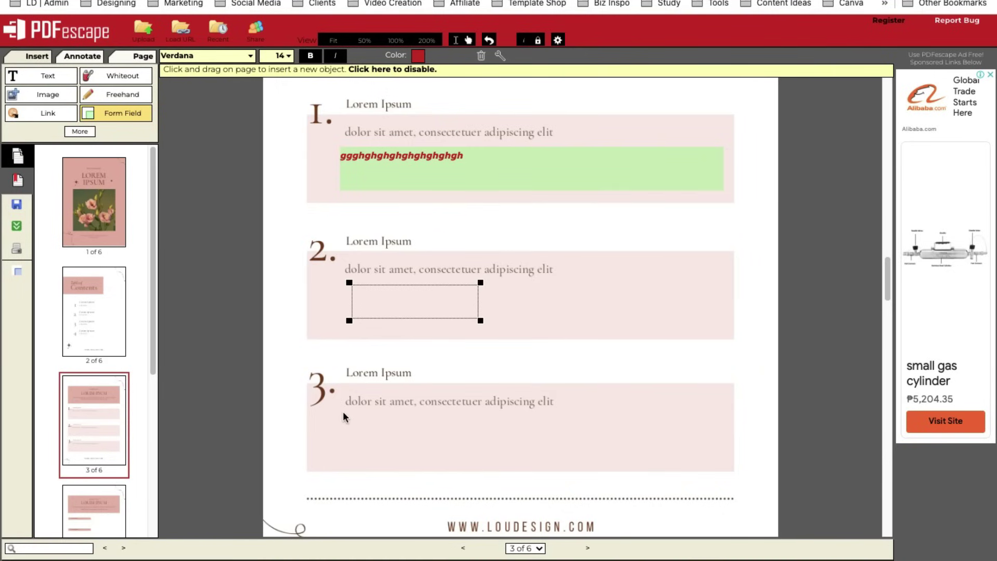
pyautogui.moveTo(343, 414); pyautogui.dragTo(366, 421)
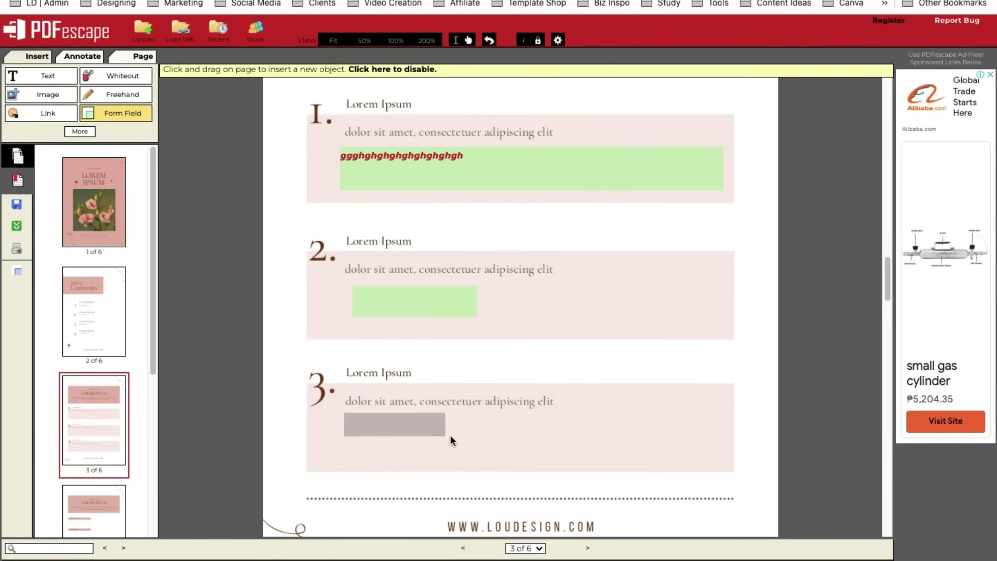
pyautogui.moveTo(456, 436); pyautogui.dragTo(725, 465)
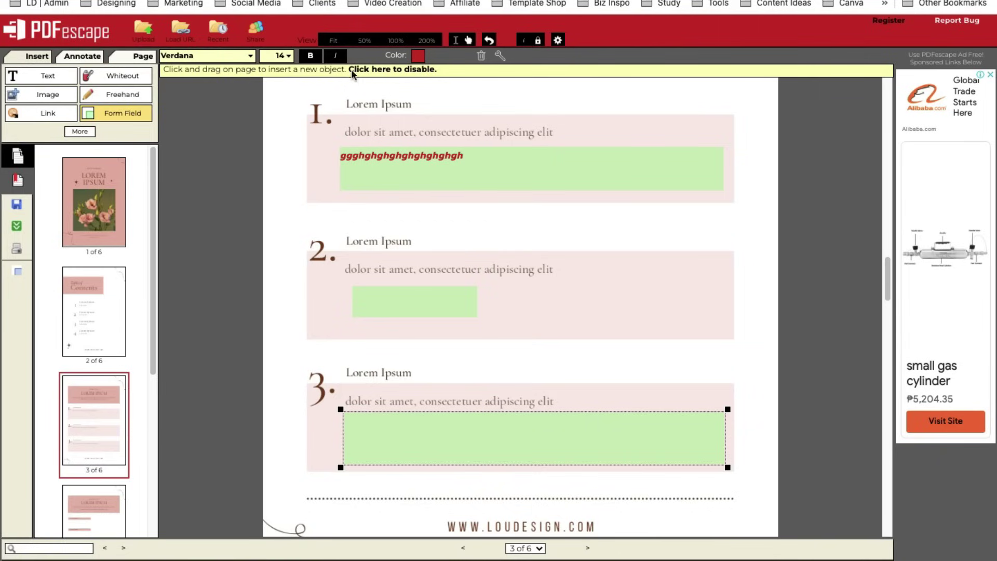
# Step: Delete the small form field under item 2
pyautogui.click(389, 70)
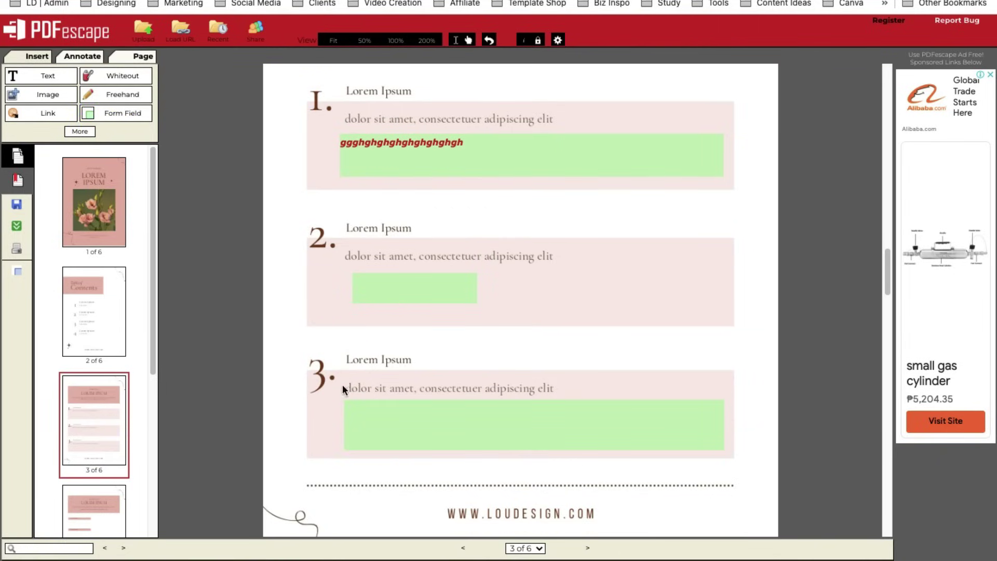
pyautogui.click(394, 286)
pyautogui.moveTo(393, 285); pyautogui.dragTo(504, 311)
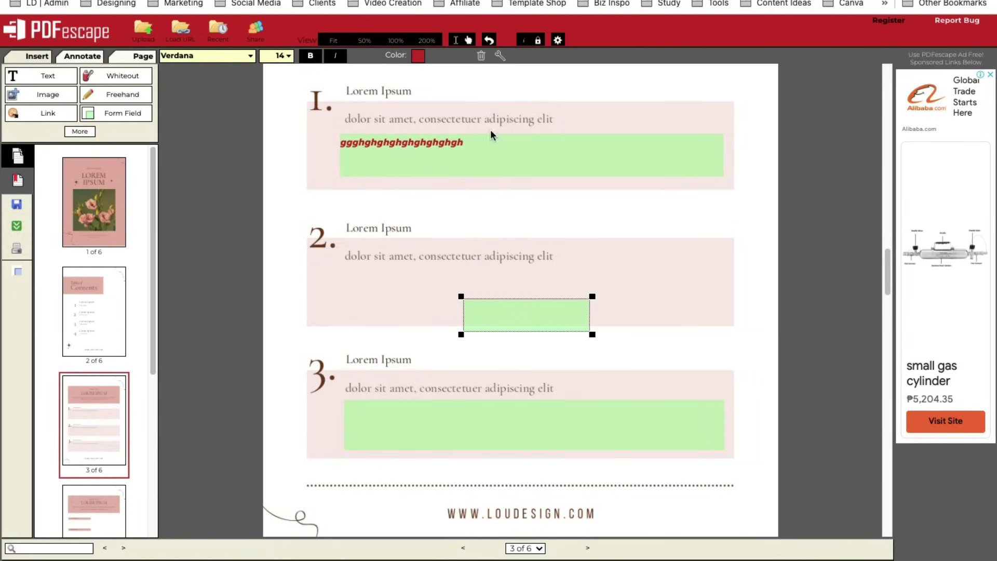
pyautogui.click(482, 57)
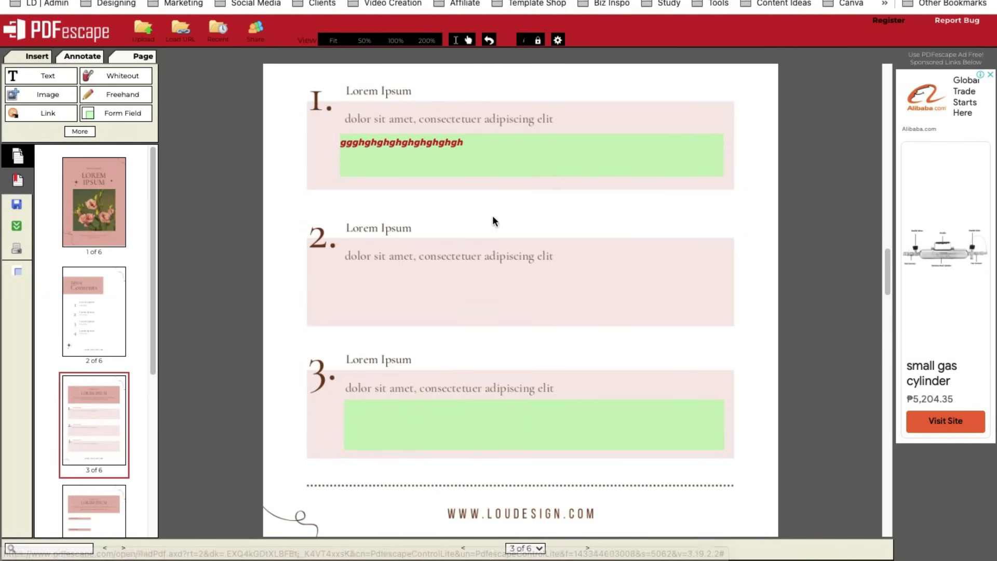
# Step: Duplicate item 1's styled field and place the copy under item 2
pyautogui.rightClick(503, 161)
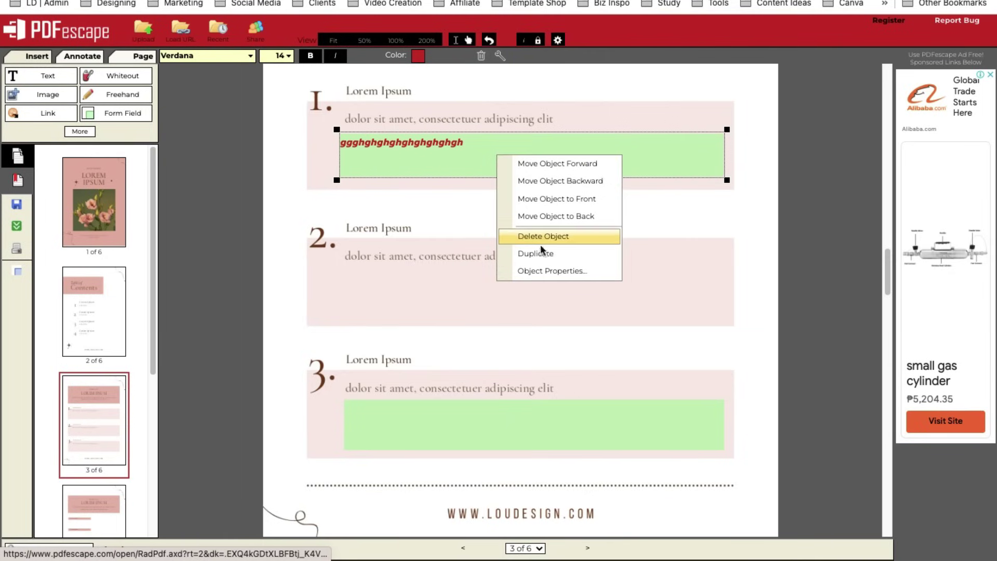
pyautogui.click(568, 255)
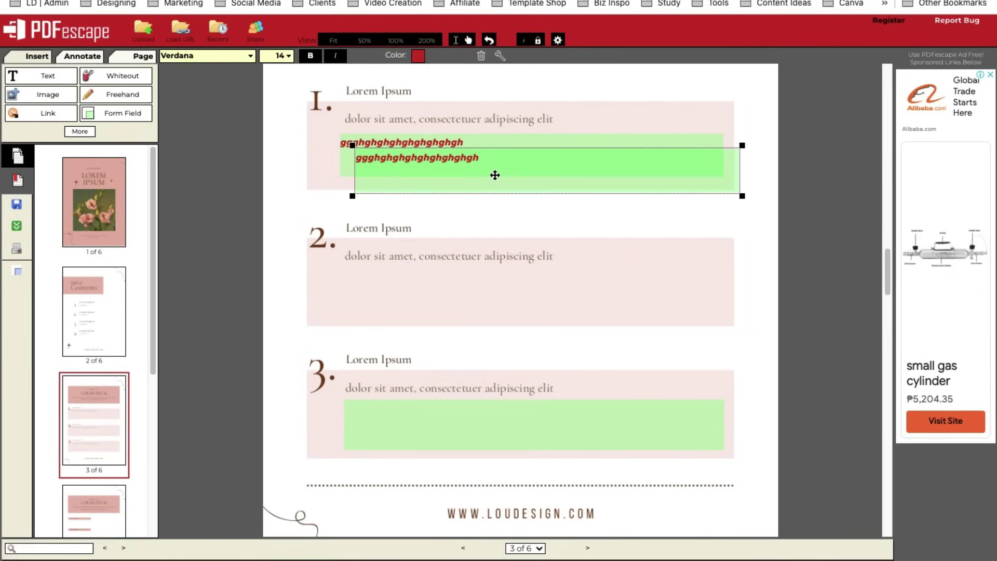
pyautogui.moveTo(494, 174); pyautogui.dragTo(481, 296)
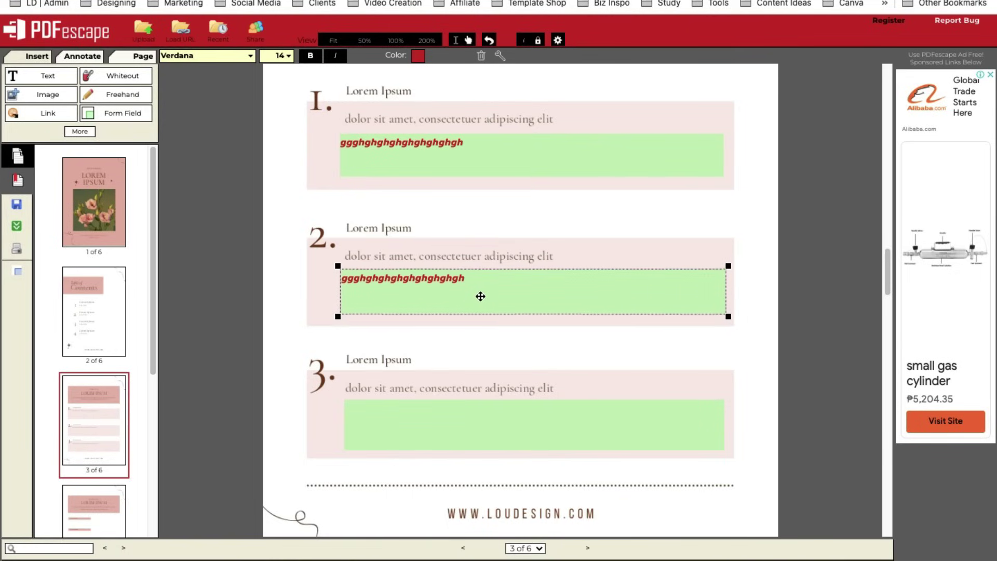
pyautogui.click(490, 338)
# Step: Draw a Text form field across the first pair of dotted lines on page 4
pyautogui.scroll(-5, 509, 339)
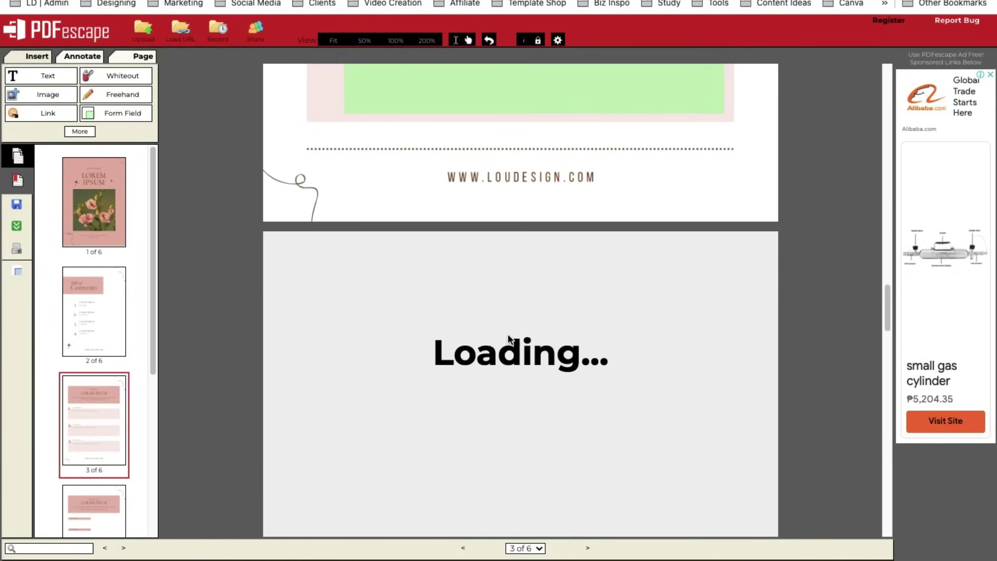
pyautogui.scroll(-8, 478, 335)
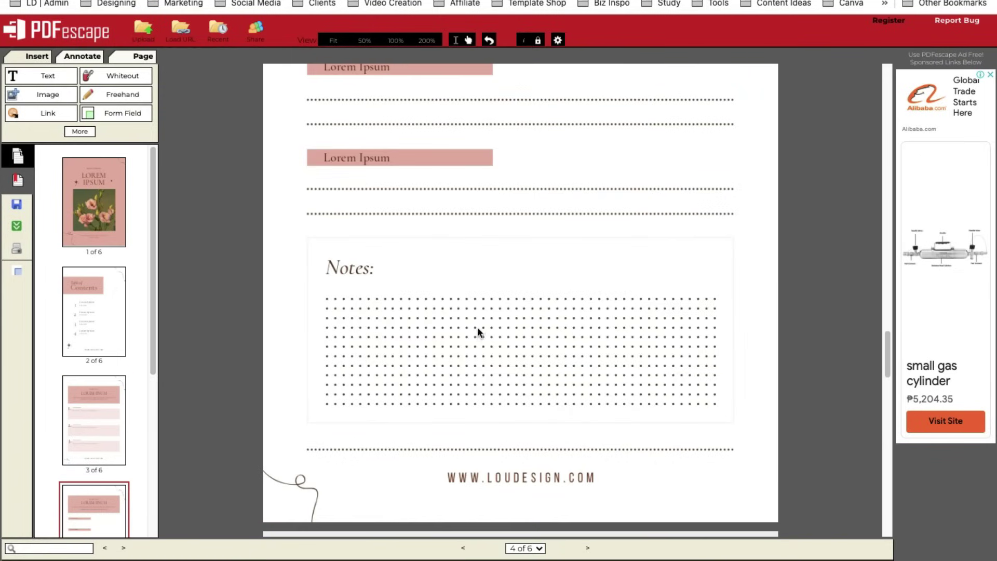
pyautogui.scroll(4, 457, 327)
pyautogui.scroll(-2, 441, 293)
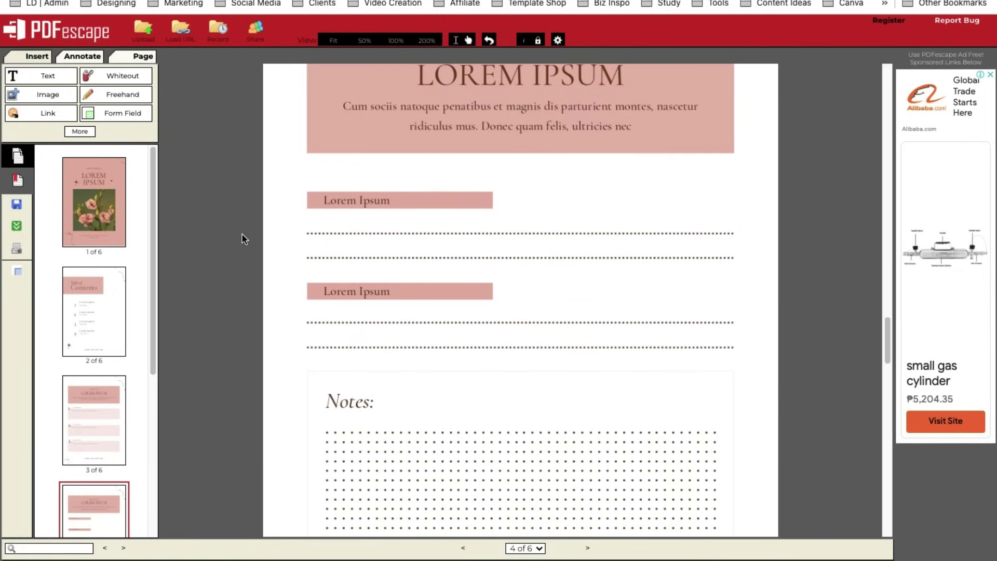
pyautogui.click(123, 114)
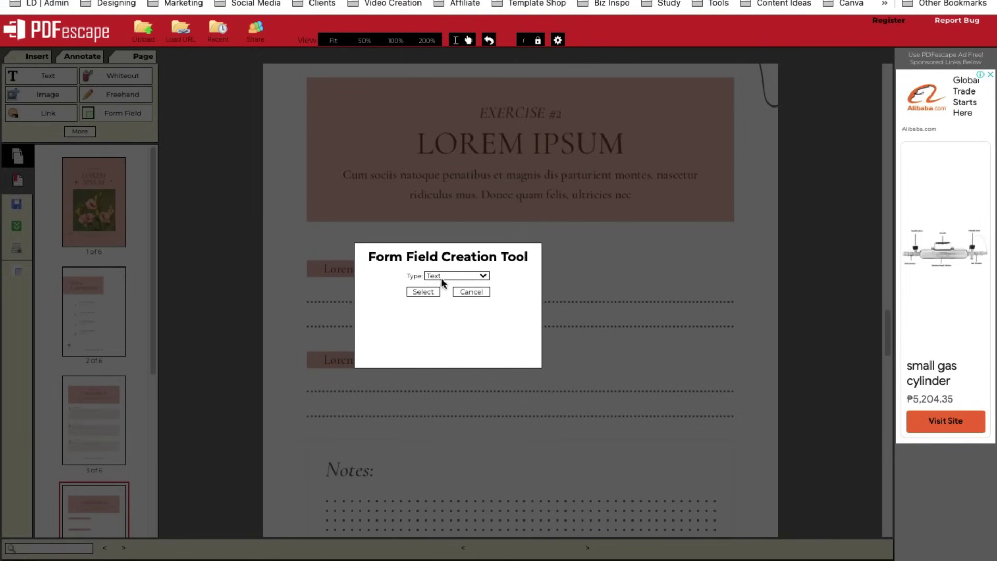
pyautogui.click(441, 276)
pyautogui.click(401, 313)
pyautogui.click(410, 291)
pyautogui.moveTo(308, 296); pyautogui.dragTo(737, 353)
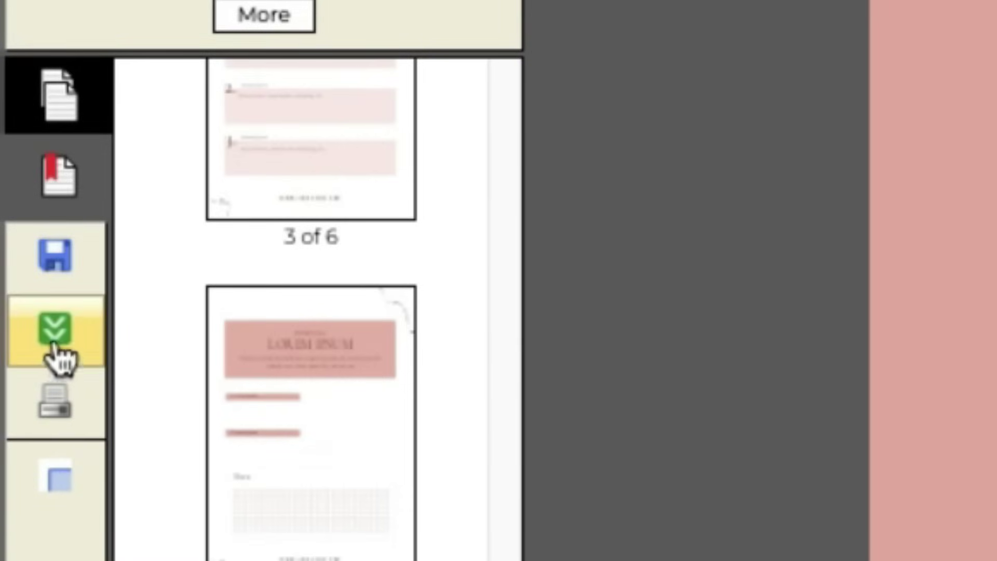
# Step: Download the workbook as Lorem_Ipsum.pdf, open it, and type test text into page 5's Strengths field
pyautogui.click(63, 252)
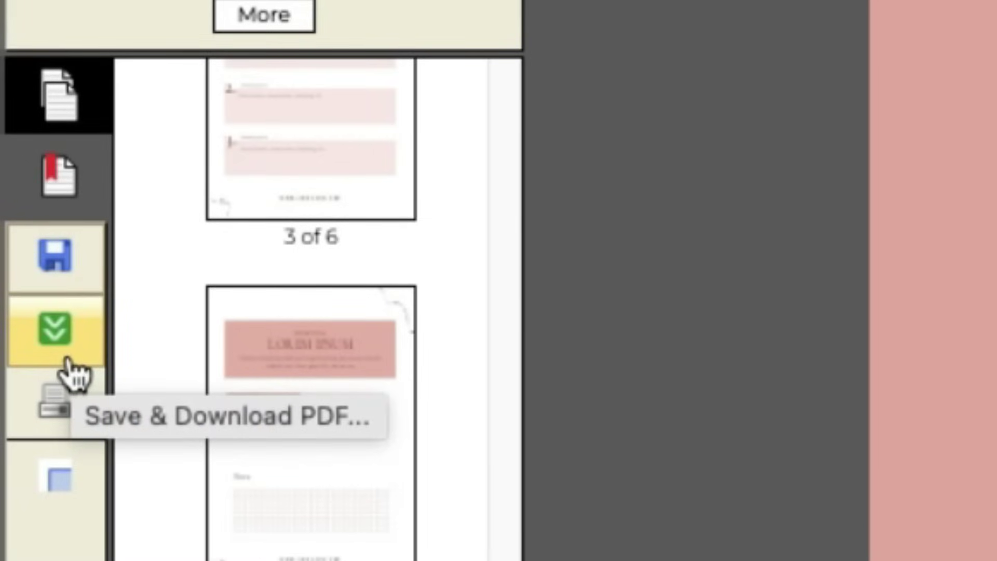
pyautogui.click(73, 373)
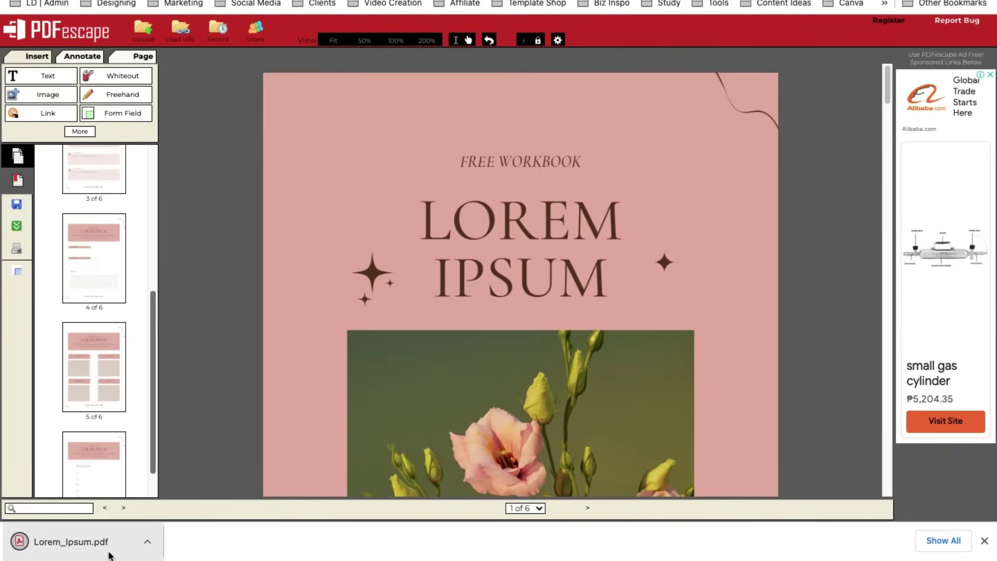
pyautogui.click(86, 545)
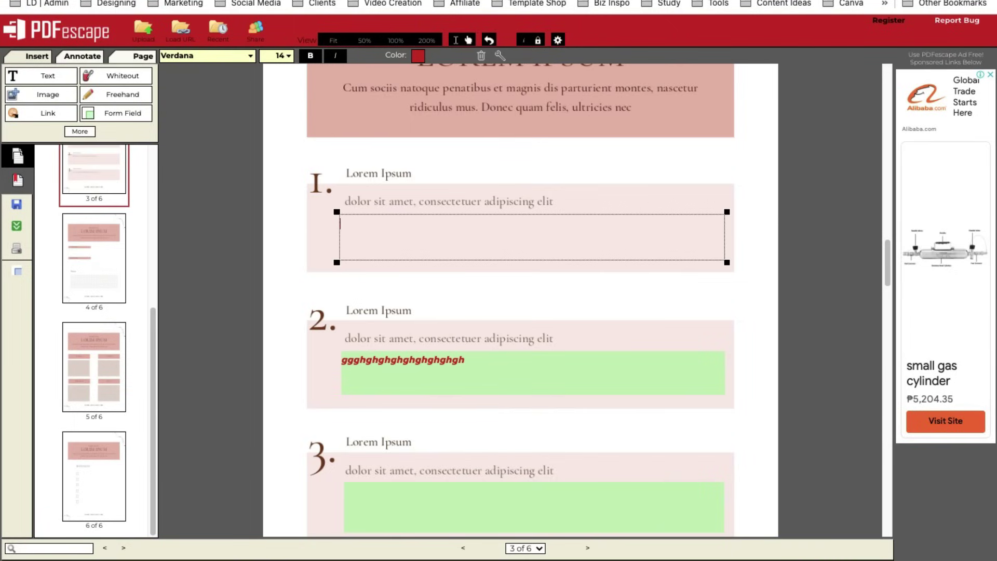
pyautogui.write('jkhkguybygybygybygybygyby')
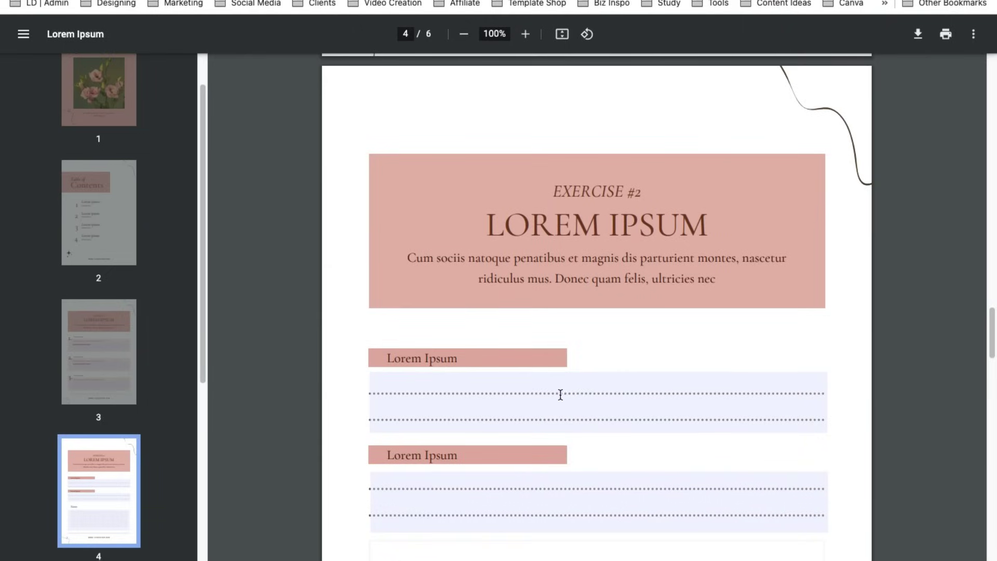
# Step: Type random test text into the first field and the second to-do line to confirm they accept input
pyautogui.click(561, 395)
pyautogui.write('hghghbghbghghgj')
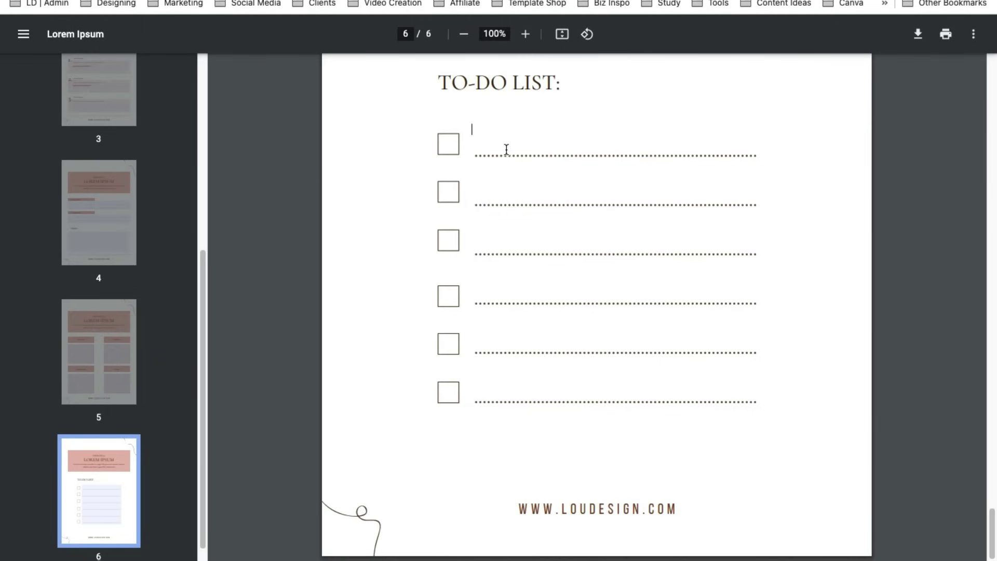
pyautogui.write('hjhhjhjhnjnhnjn')
pyautogui.click(473, 186)
pyautogui.write('kjkjkjkjkmjkkjkjjnkn')
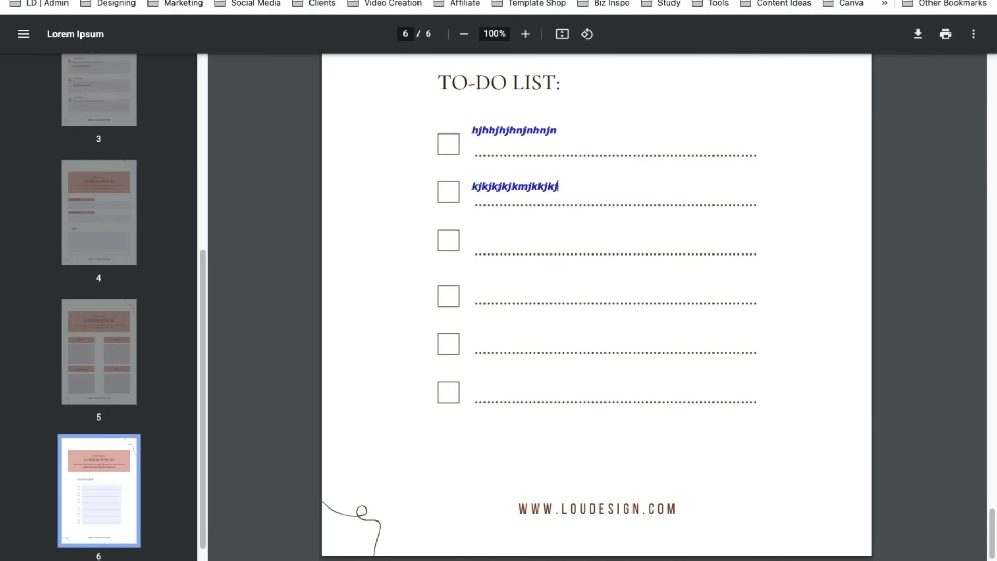